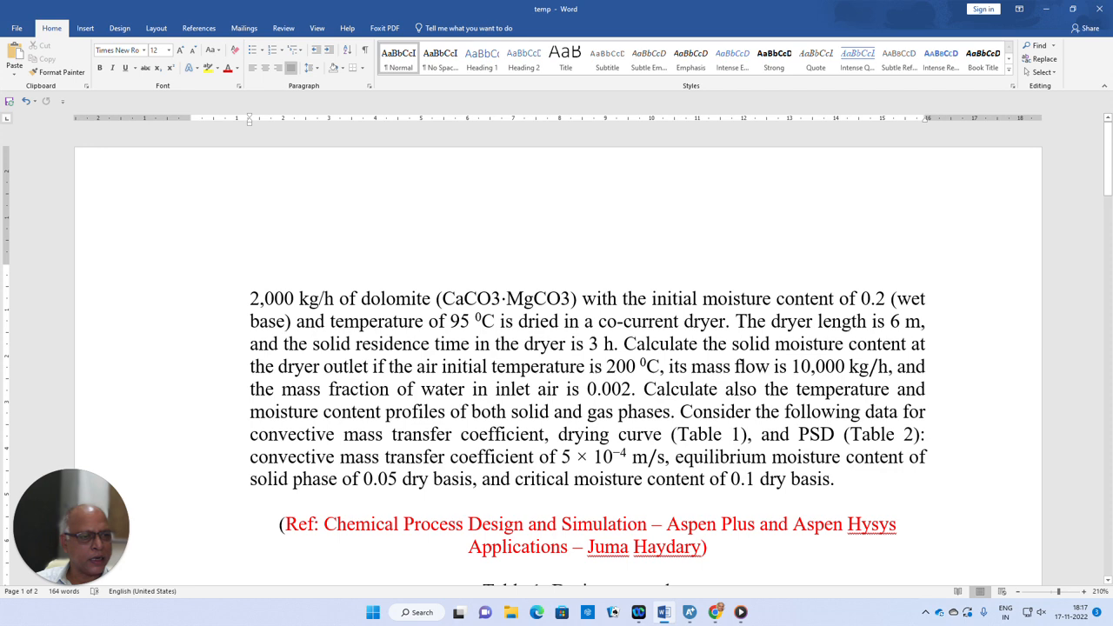
Review the dolomite drying problem statement together with its drying curve and particle size distribution tables.
{"action": "scroll", "coordinate": [588, 348], "scroll_direction": "down", "scroll_amount": 3}
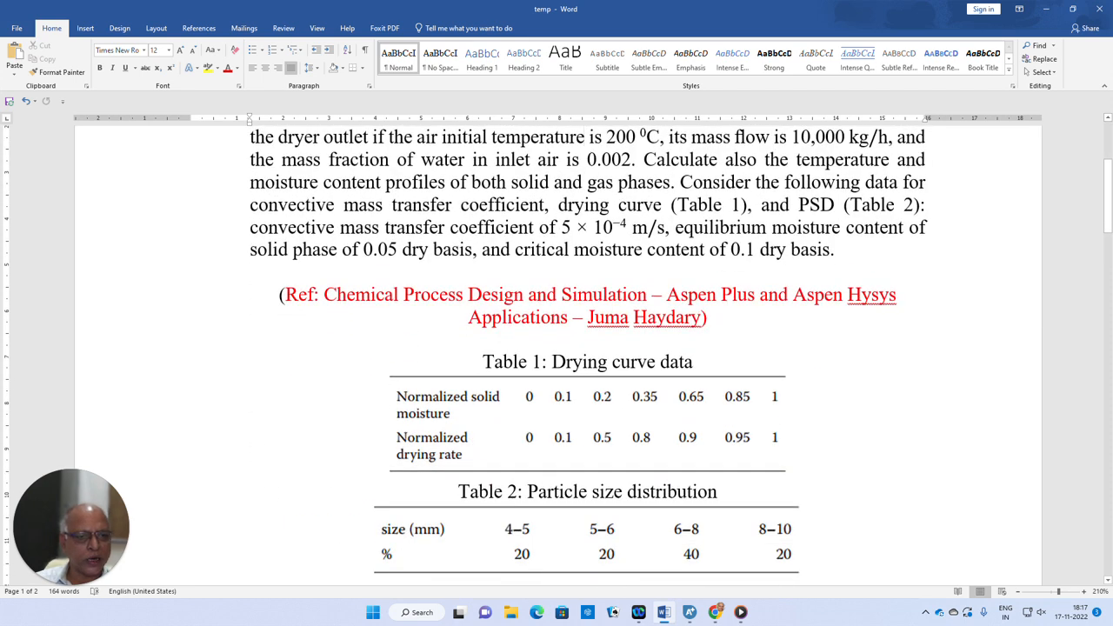
{"action": "scroll", "coordinate": [588, 348], "scroll_direction": "down", "scroll_amount": 2}
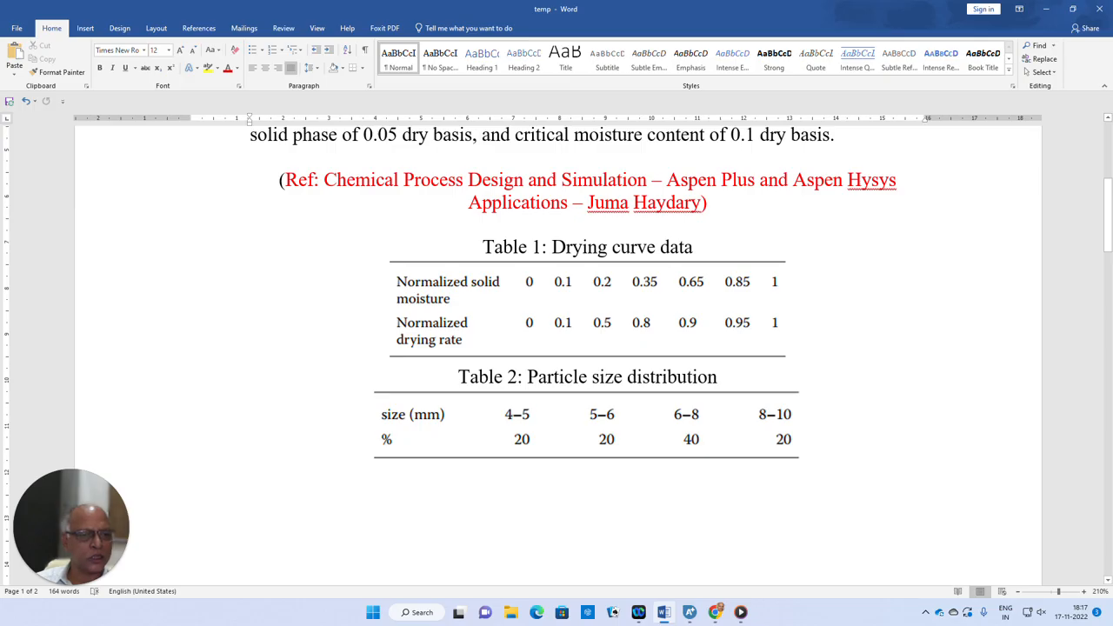
{"action": "scroll", "coordinate": [588, 348], "scroll_direction": "up", "scroll_amount": 5}
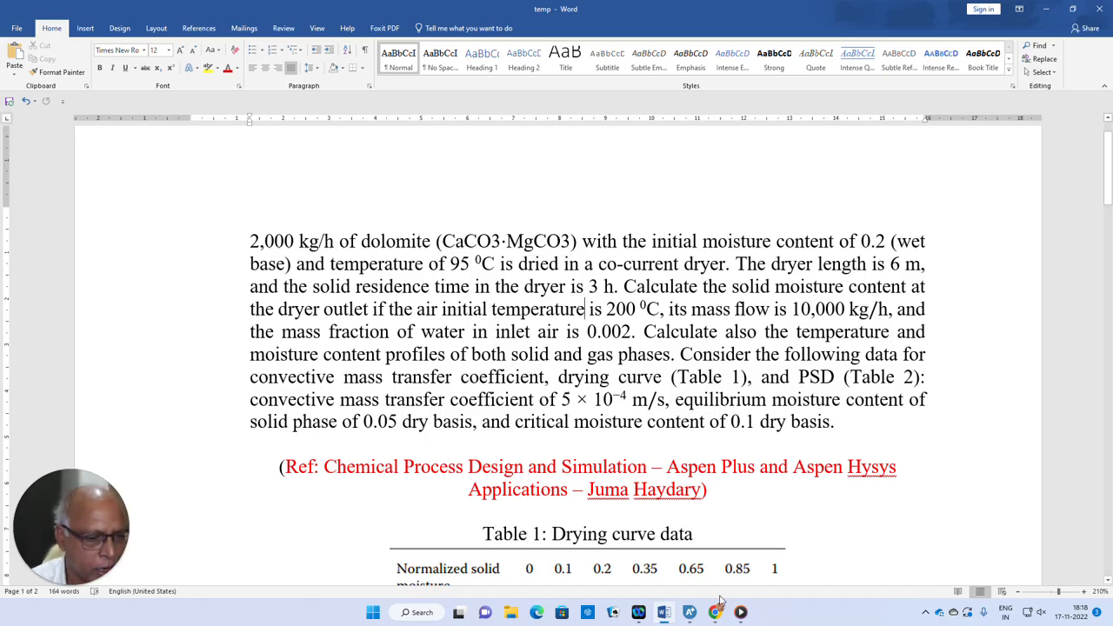
Switch to Aspen Plus and add AIR and WATER to the component list as conventional components.
{"action": "left_click", "coordinate": [690, 614]}
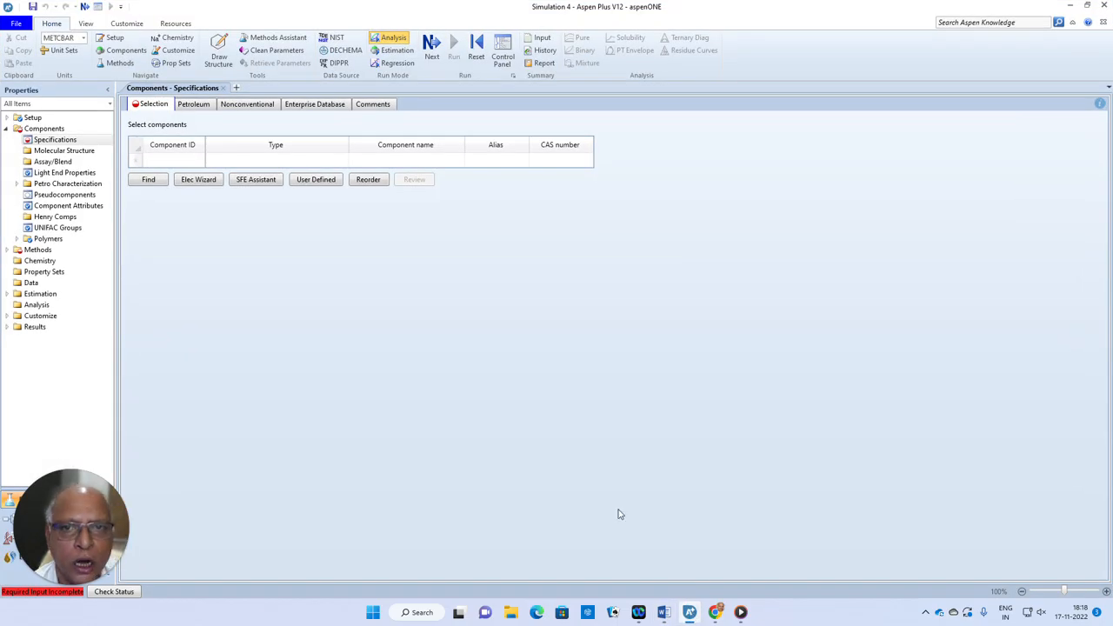
{"action": "left_click", "coordinate": [177, 167]}
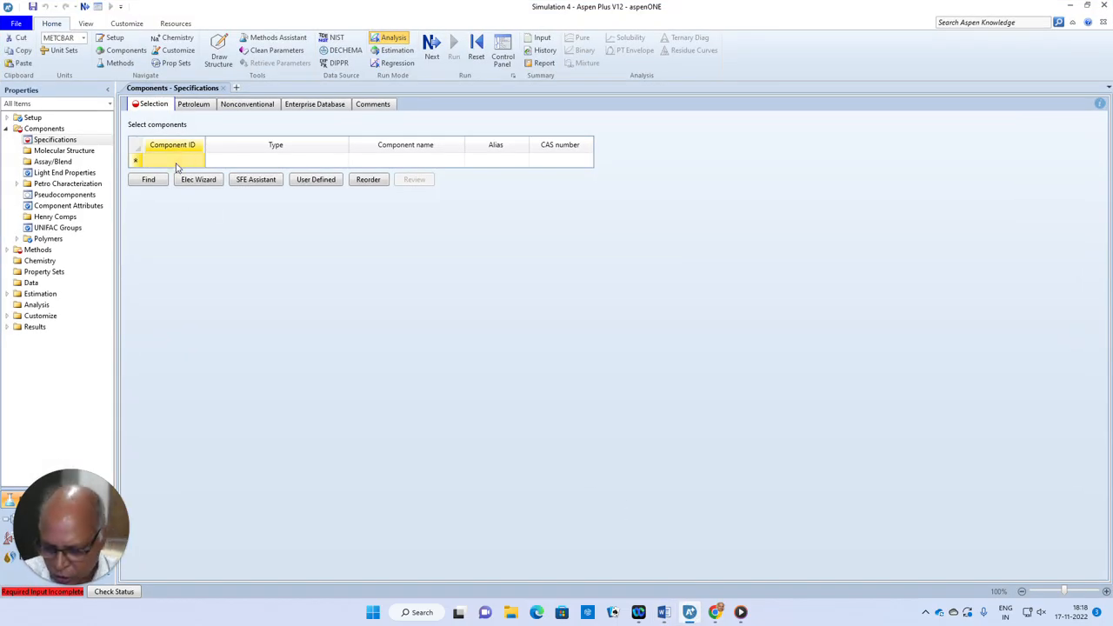
{"action": "type", "text": "AIR"}
{"action": "key", "text": "Return"}
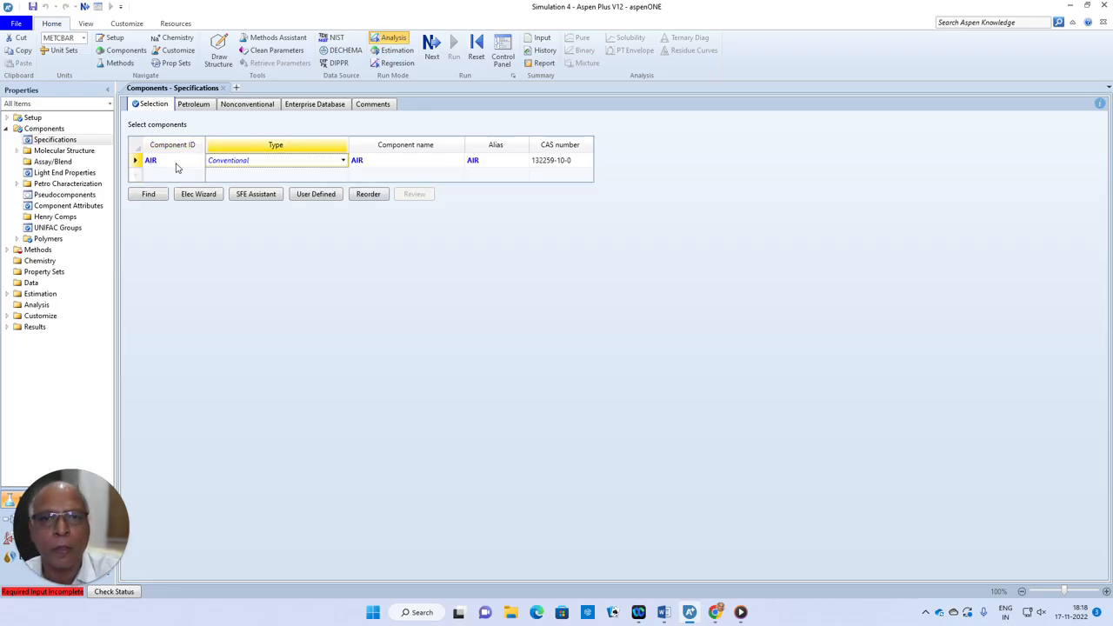
{"action": "left_click", "coordinate": [170, 178]}
{"action": "type", "text": "WATER"}
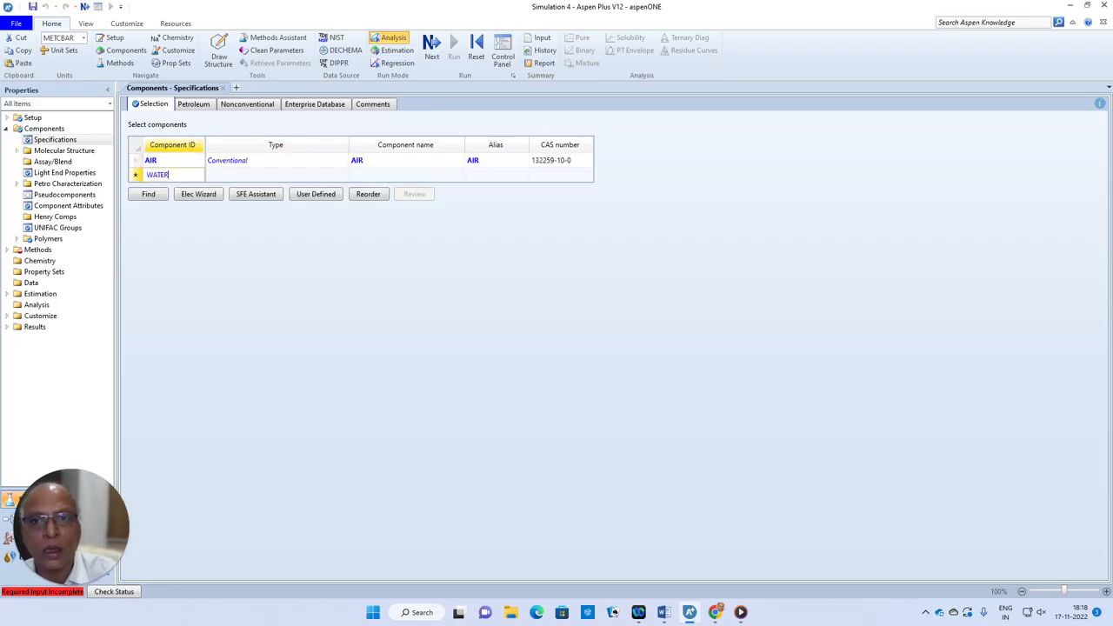
{"action": "key", "text": "Return"}
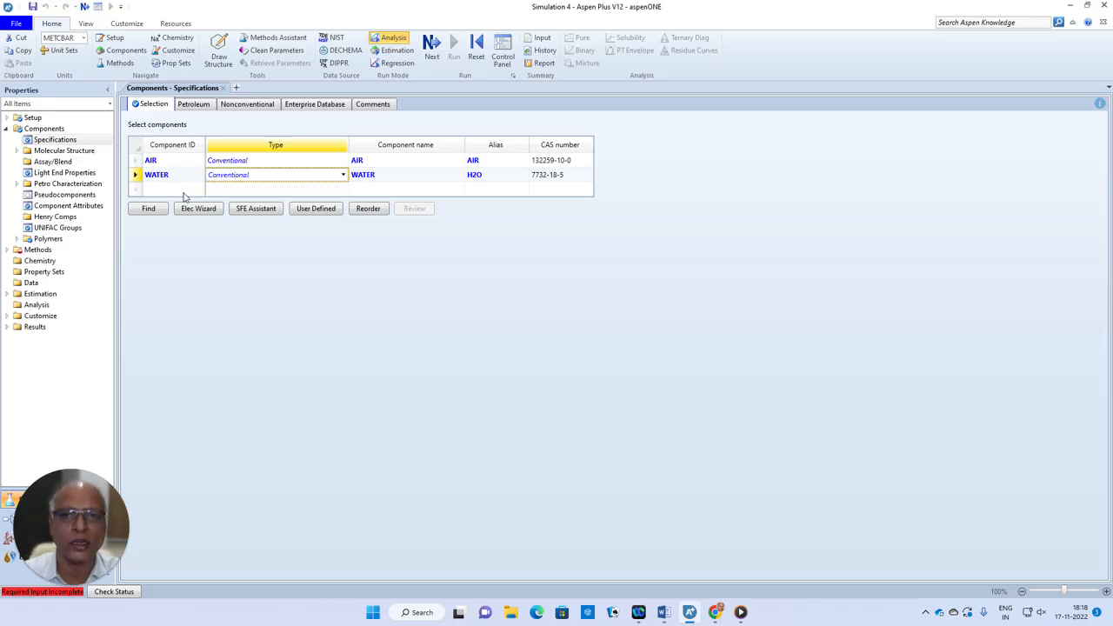
Add CACO3 as the third component and set its type to Solid.
{"action": "left_click", "coordinate": [182, 193]}
{"action": "type", "text": "CACO3"}
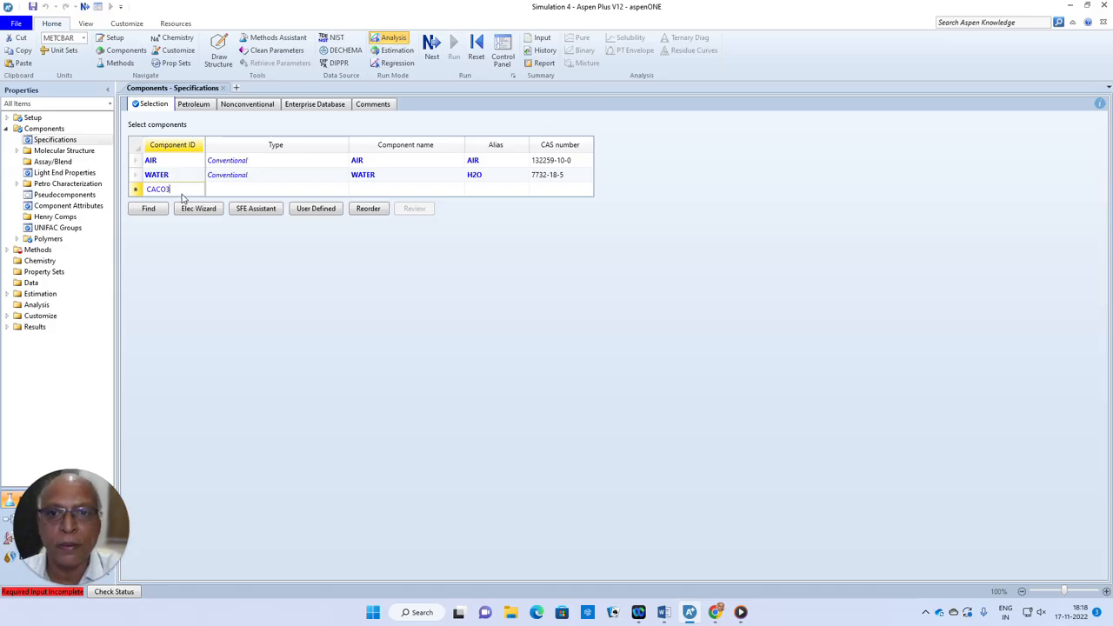
{"action": "key", "text": "Tab"}
{"action": "left_click", "coordinate": [343, 189]}
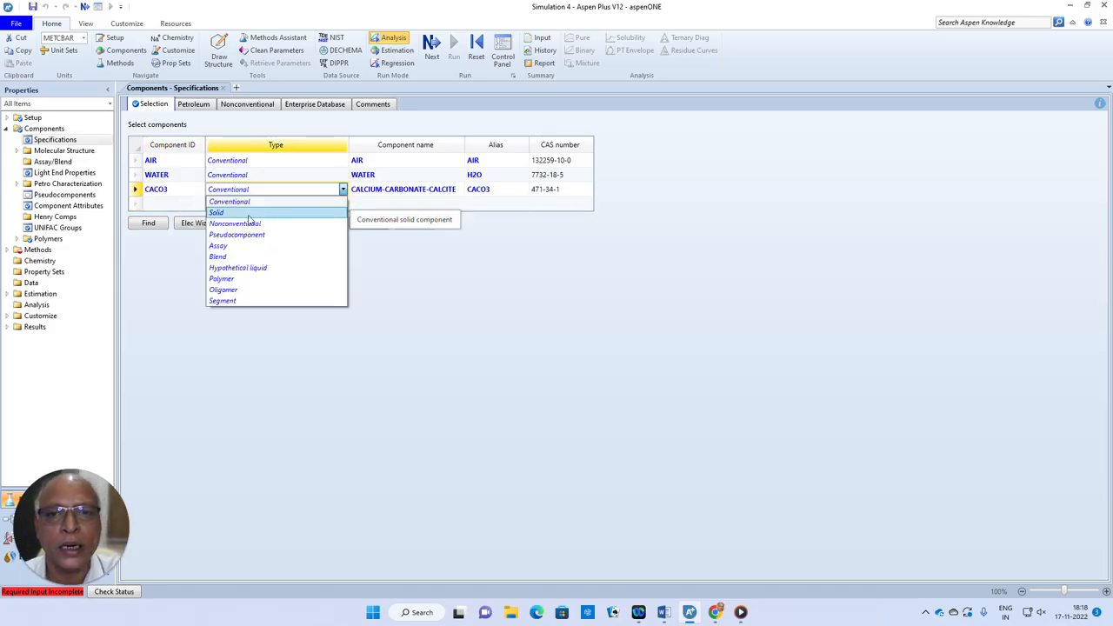
{"action": "left_click", "coordinate": [248, 214]}
Add MGCO3 as the fourth component and set its type to Solid.
{"action": "left_click", "coordinate": [182, 205]}
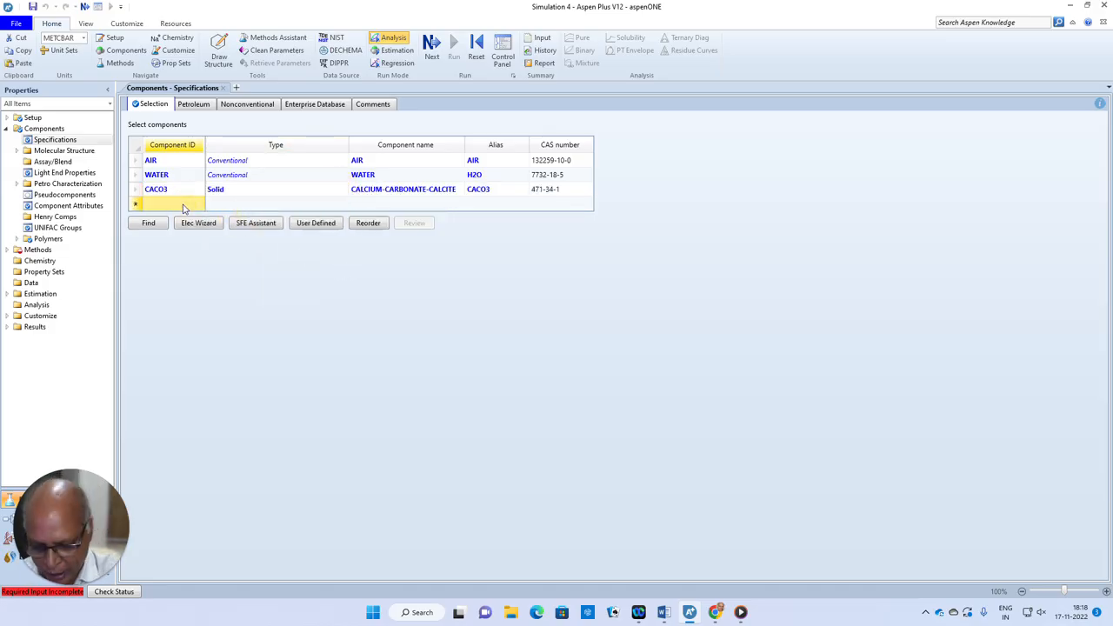
{"action": "type", "text": "MGCO"}
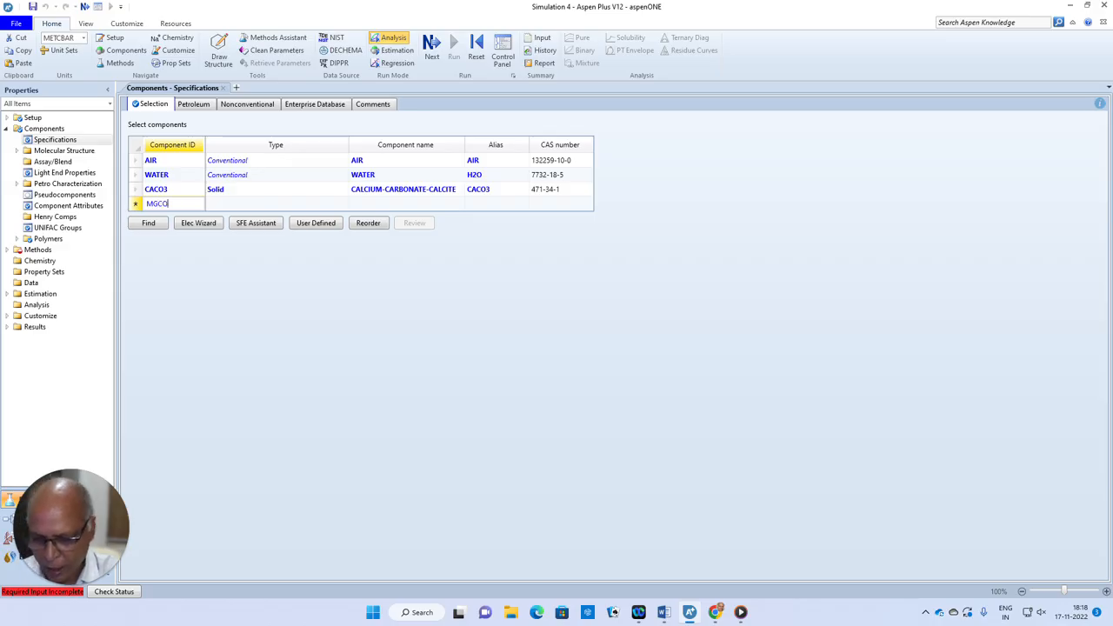
{"action": "type", "text": "3"}
{"action": "key", "text": "Tab"}
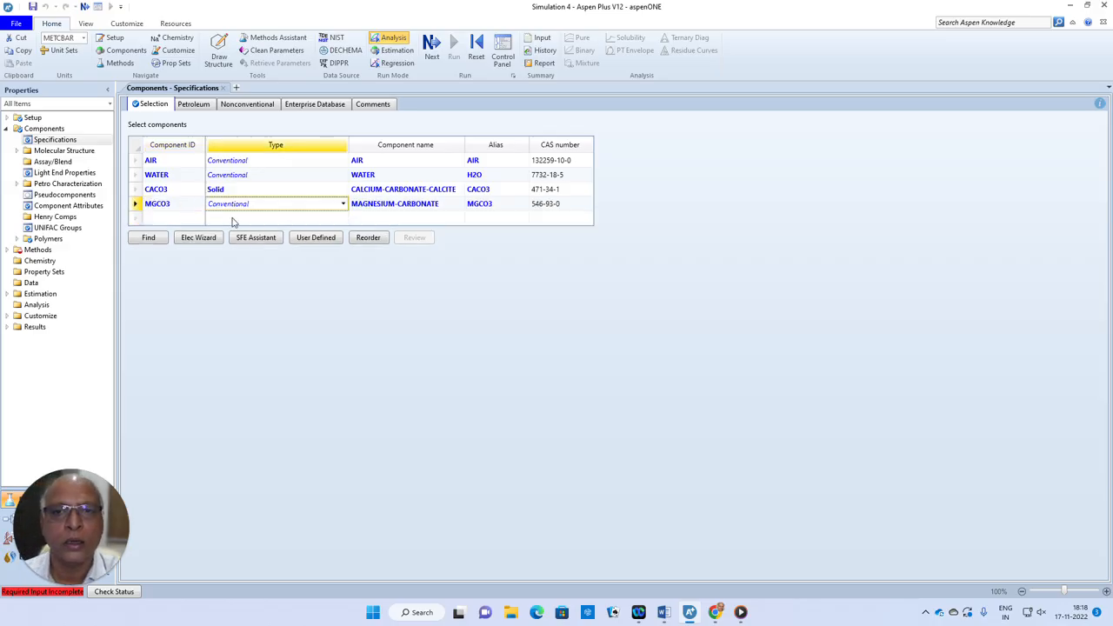
{"action": "left_click", "coordinate": [344, 205]}
{"action": "left_click", "coordinate": [277, 230]}
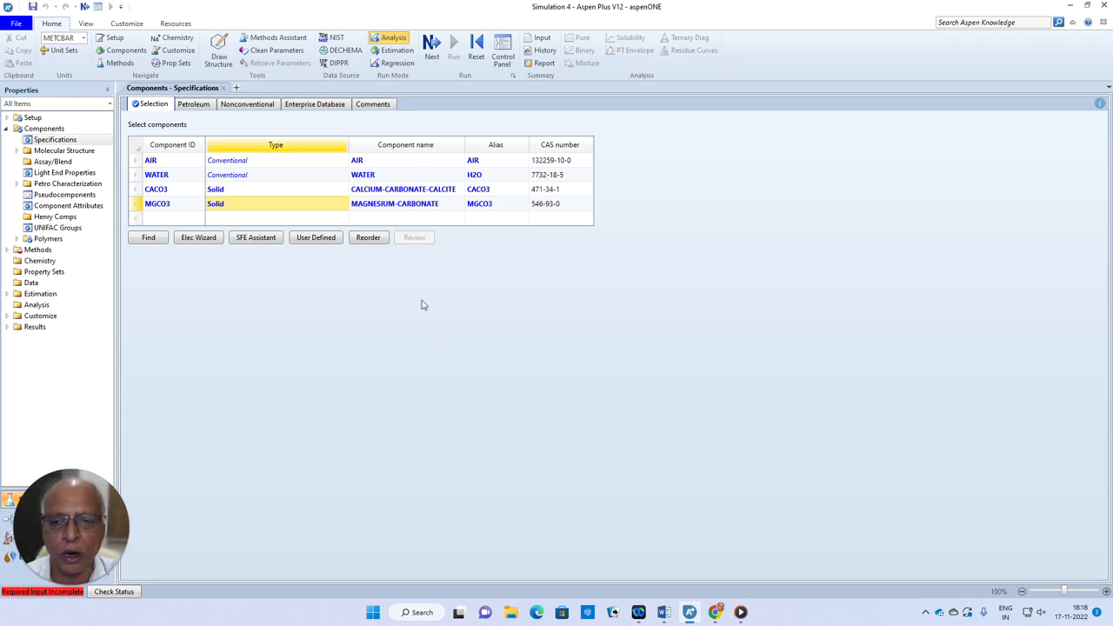
Proceed to the property method specifications and choose IDEAL as the method.
{"action": "left_click", "coordinate": [431, 45]}
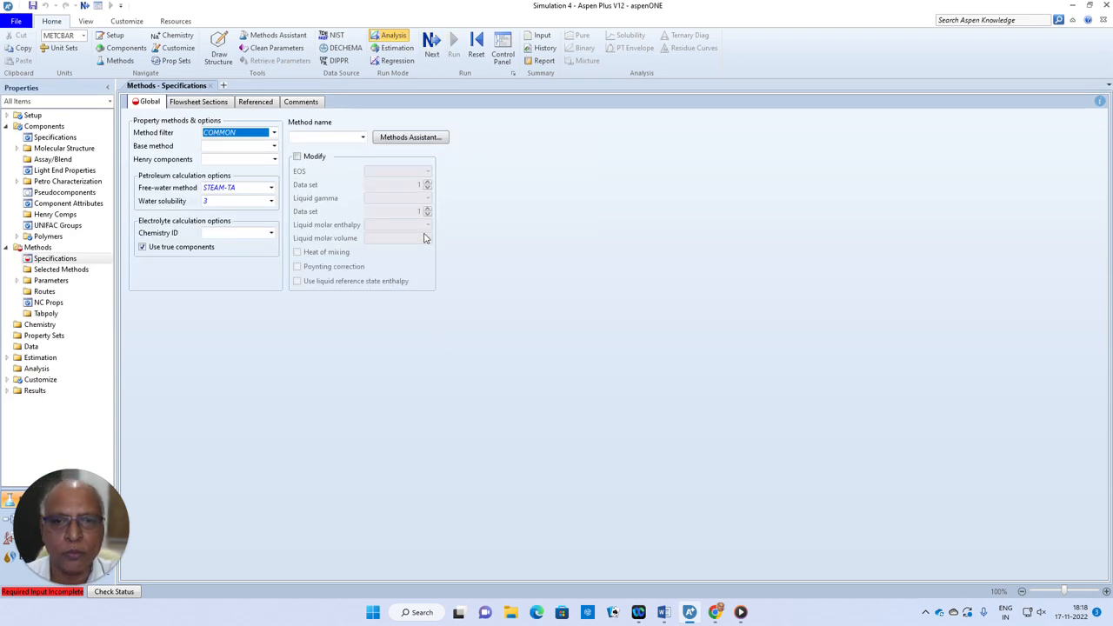
{"action": "left_click", "coordinate": [362, 137]}
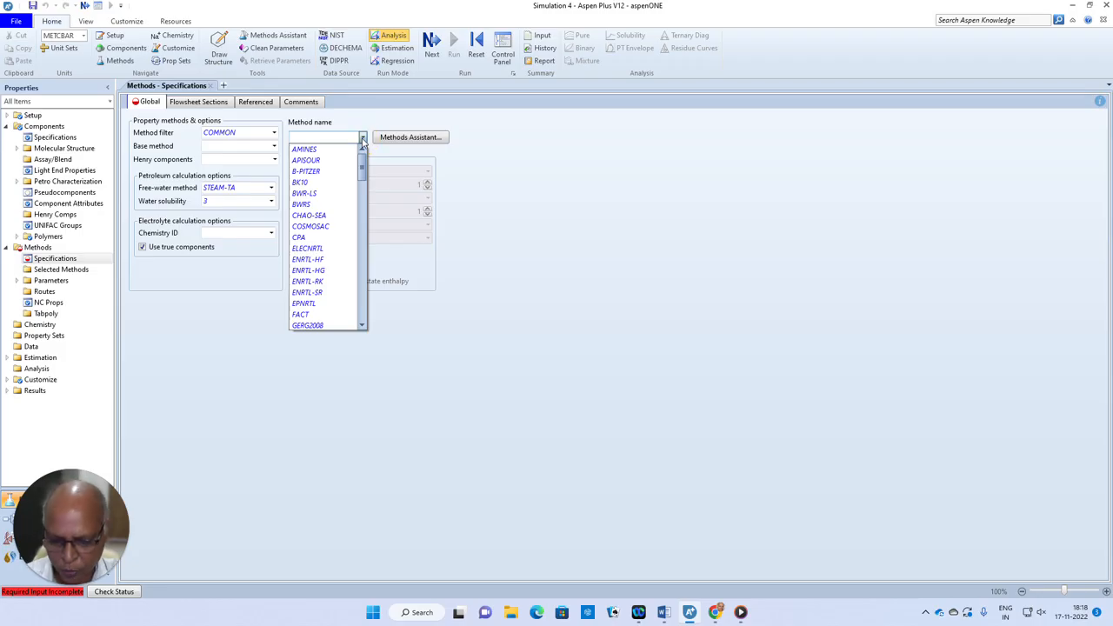
{"action": "scroll", "coordinate": [322, 304], "scroll_direction": "down", "scroll_amount": 5}
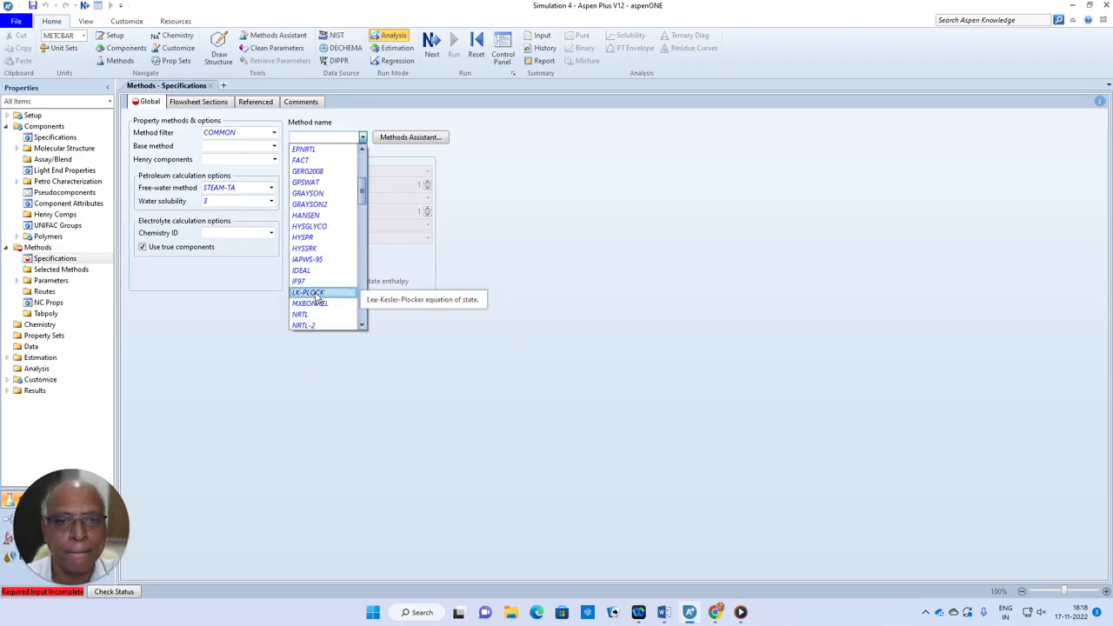
{"action": "left_click", "coordinate": [304, 270]}
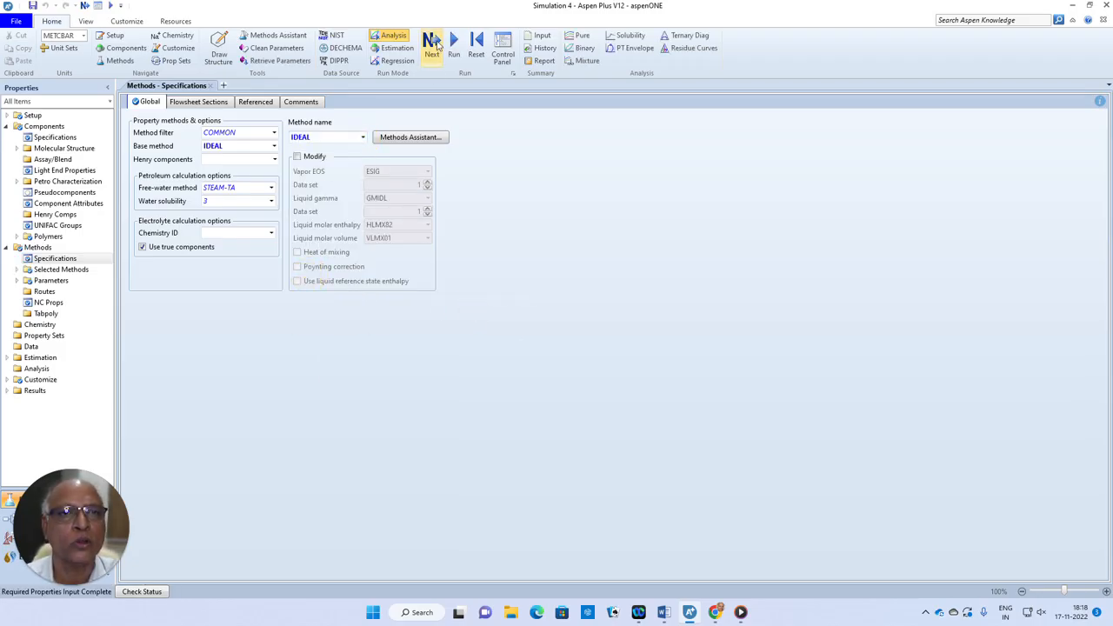
Finish the properties input and go to the Simulation environment.
{"action": "left_click", "coordinate": [437, 45]}
{"action": "left_click", "coordinate": [533, 324]}
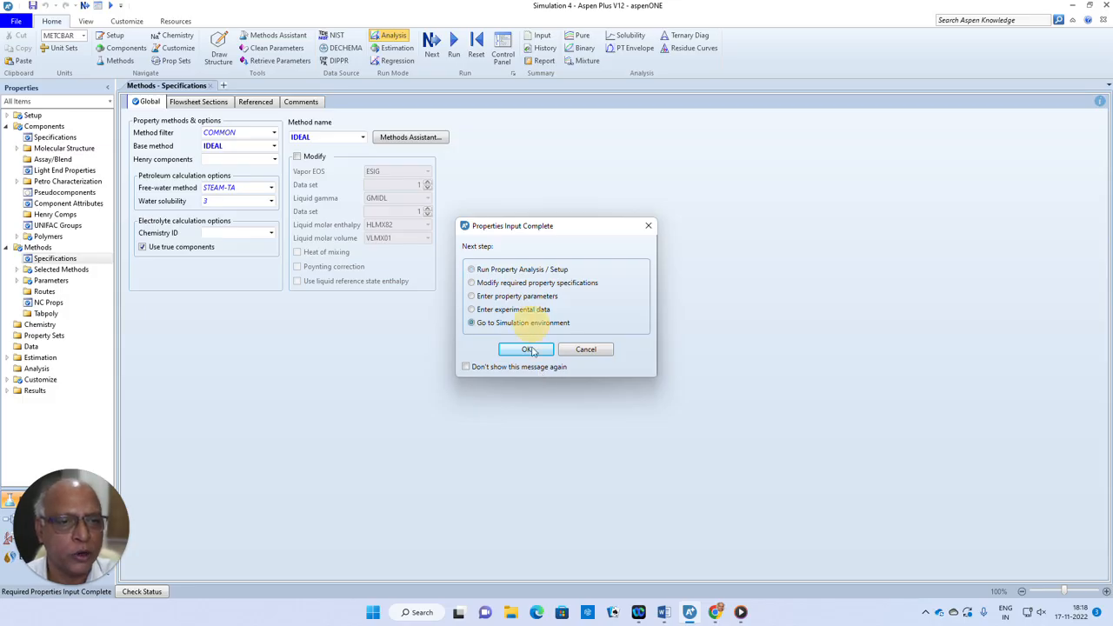
{"action": "left_click", "coordinate": [528, 350]}
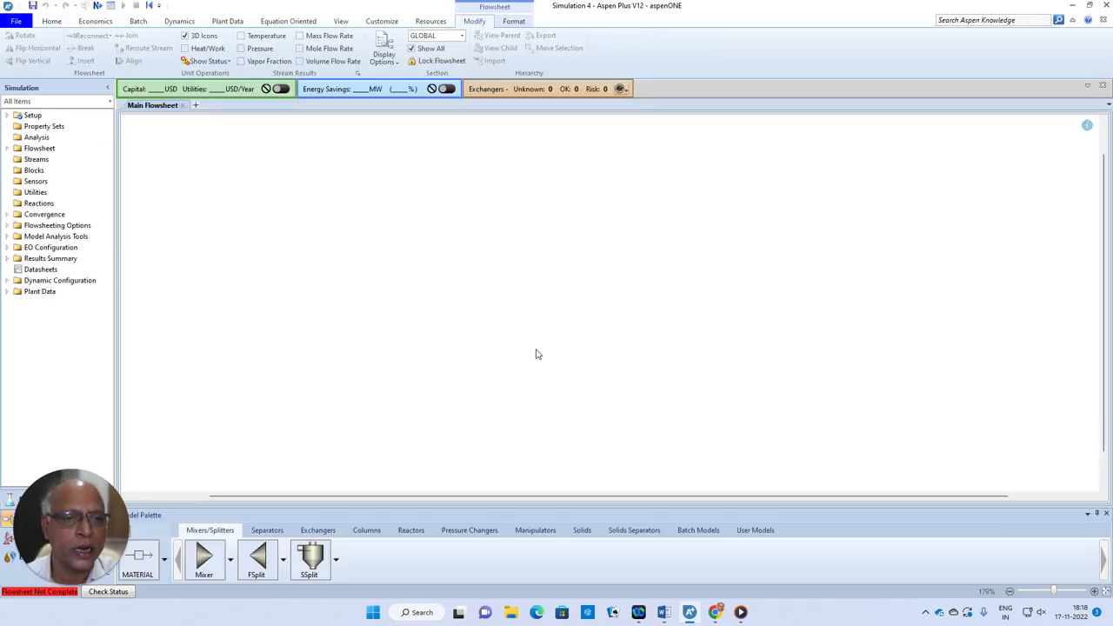
Place a Dryer block from the solids models near the middle of the main flowsheet.
{"action": "left_click", "coordinate": [582, 530]}
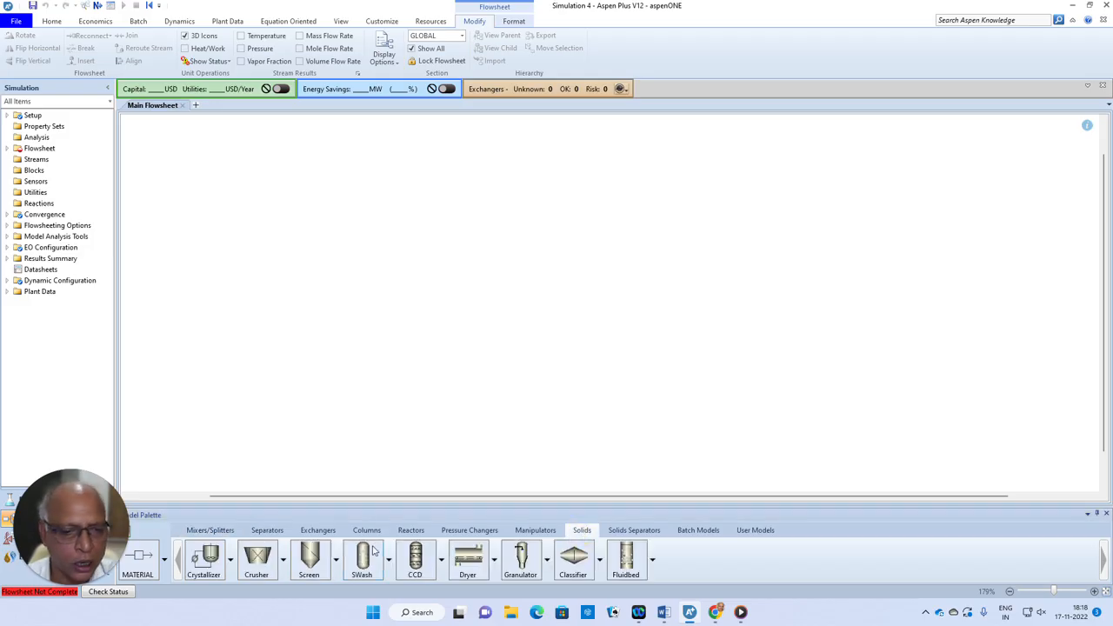
{"action": "left_click", "coordinate": [631, 534]}
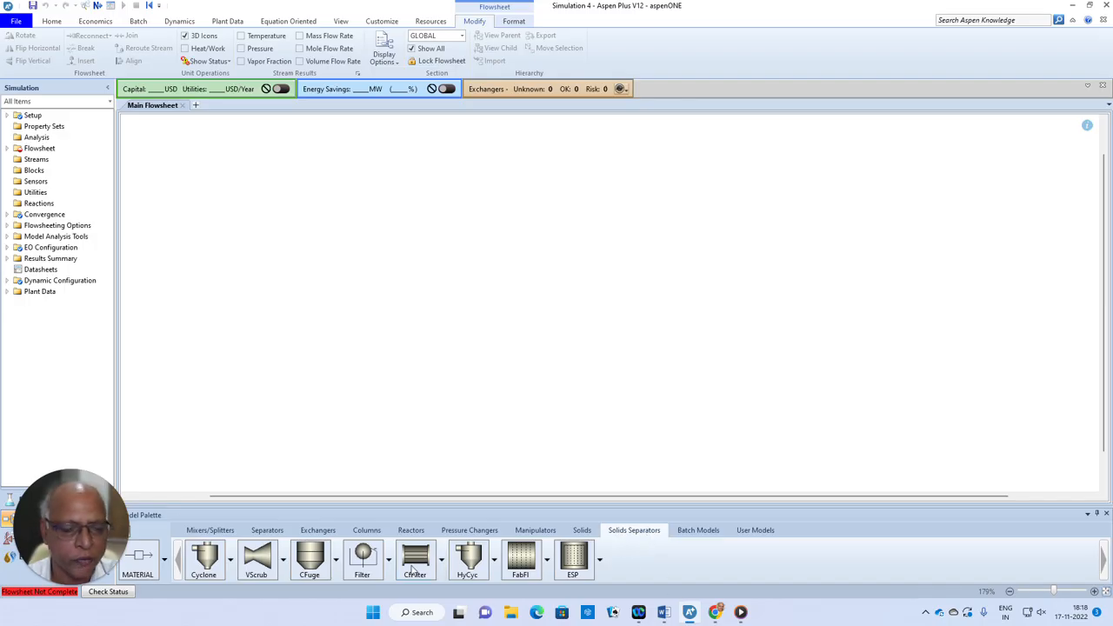
{"action": "left_click", "coordinate": [582, 530]}
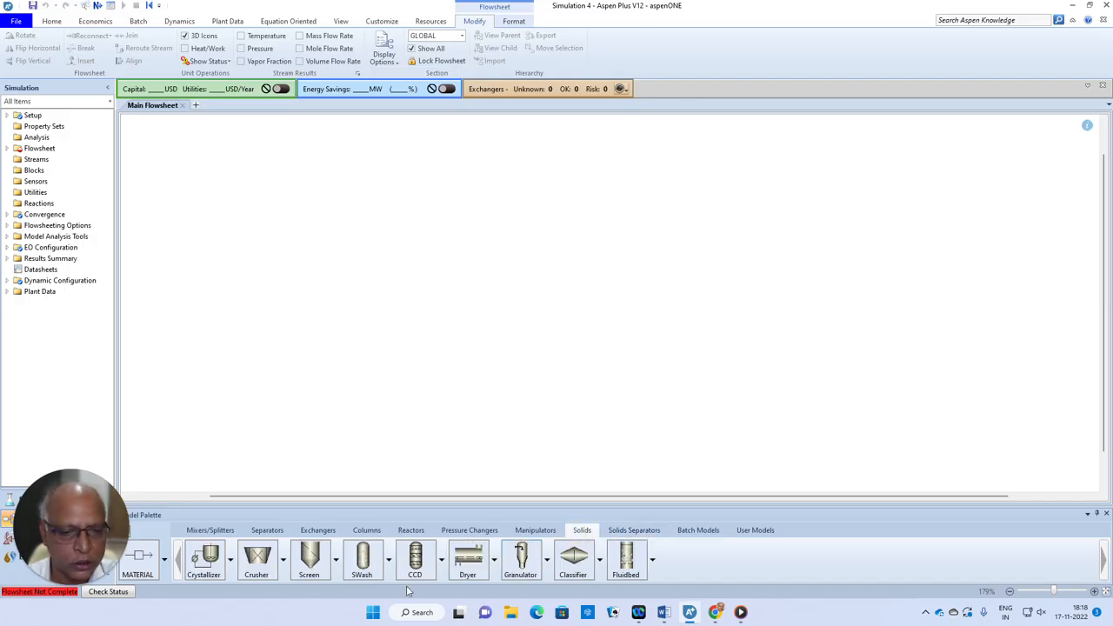
{"action": "left_click", "coordinate": [466, 559]}
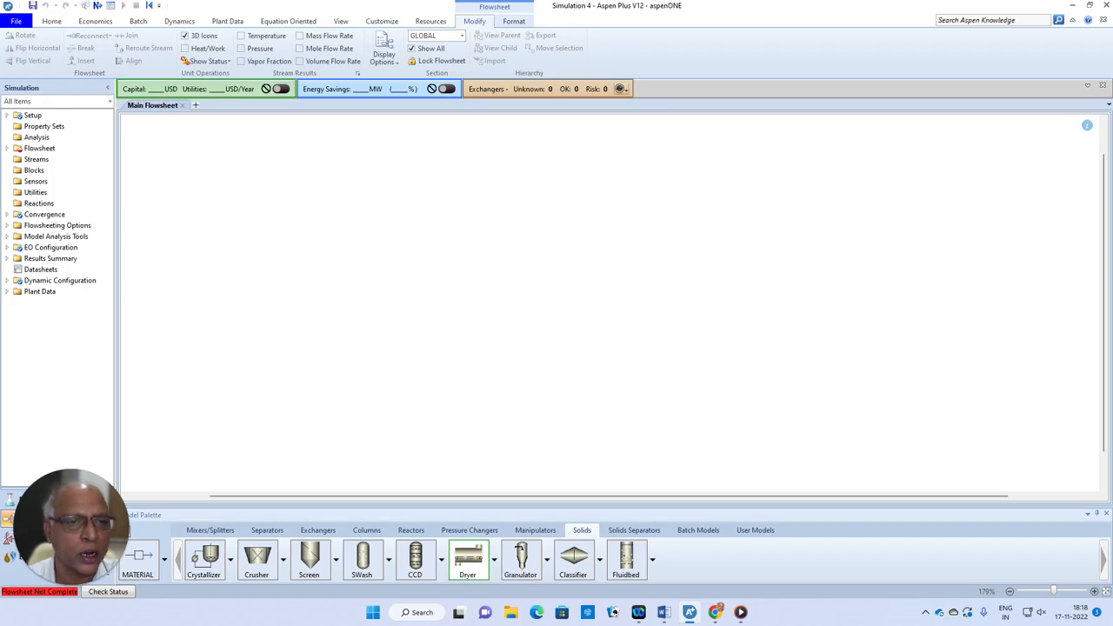
{"action": "left_click", "coordinate": [504, 257]}
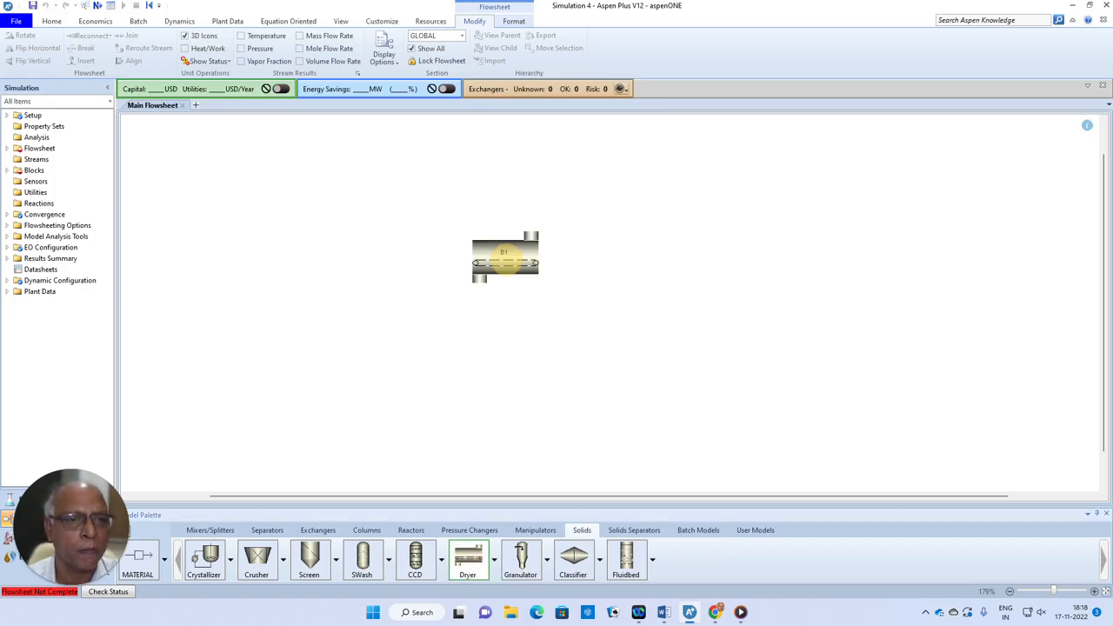
Connect material streams to the dryer's gas ports, one feeding the inlet gas port and one leaving the upper gas outlet.
{"action": "left_click", "coordinate": [139, 561]}
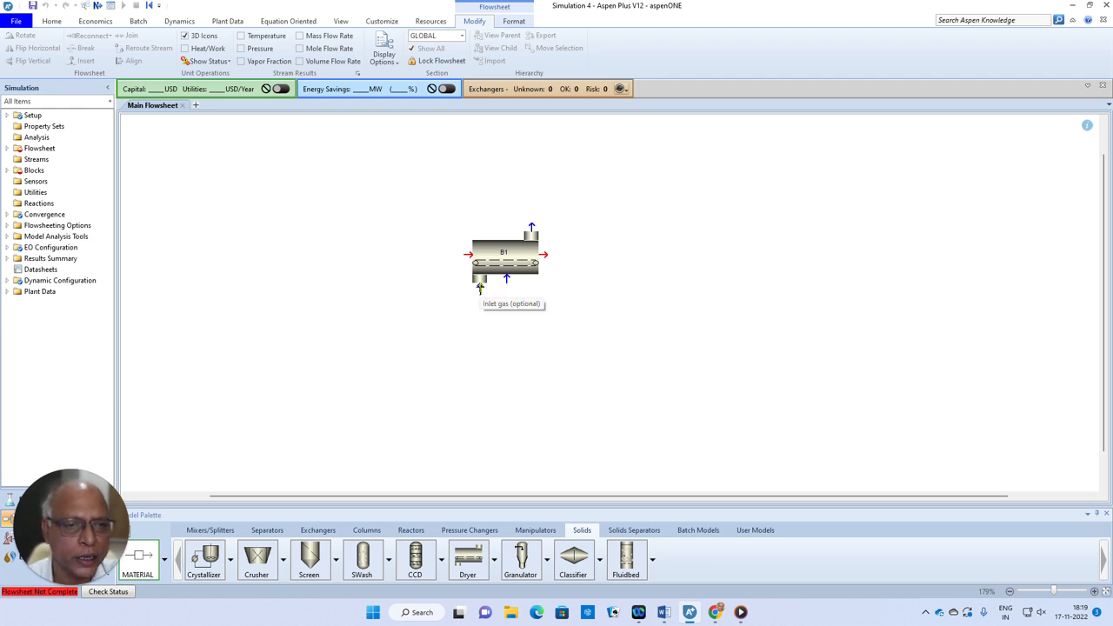
{"action": "left_click", "coordinate": [479, 287]}
{"action": "left_click", "coordinate": [346, 302]}
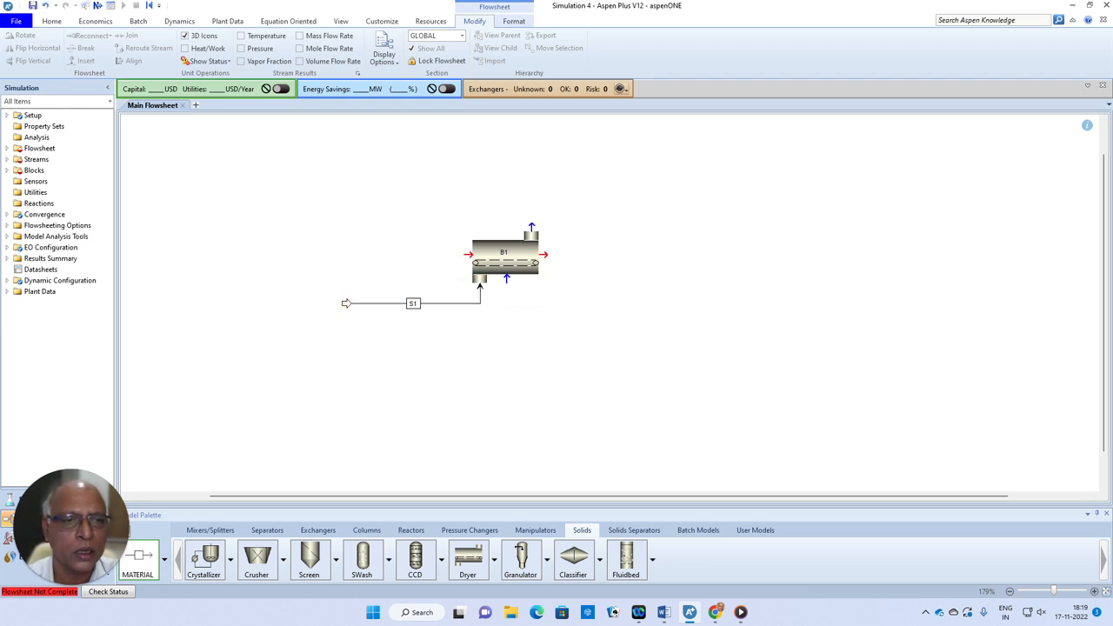
{"action": "left_click", "coordinate": [531, 224]}
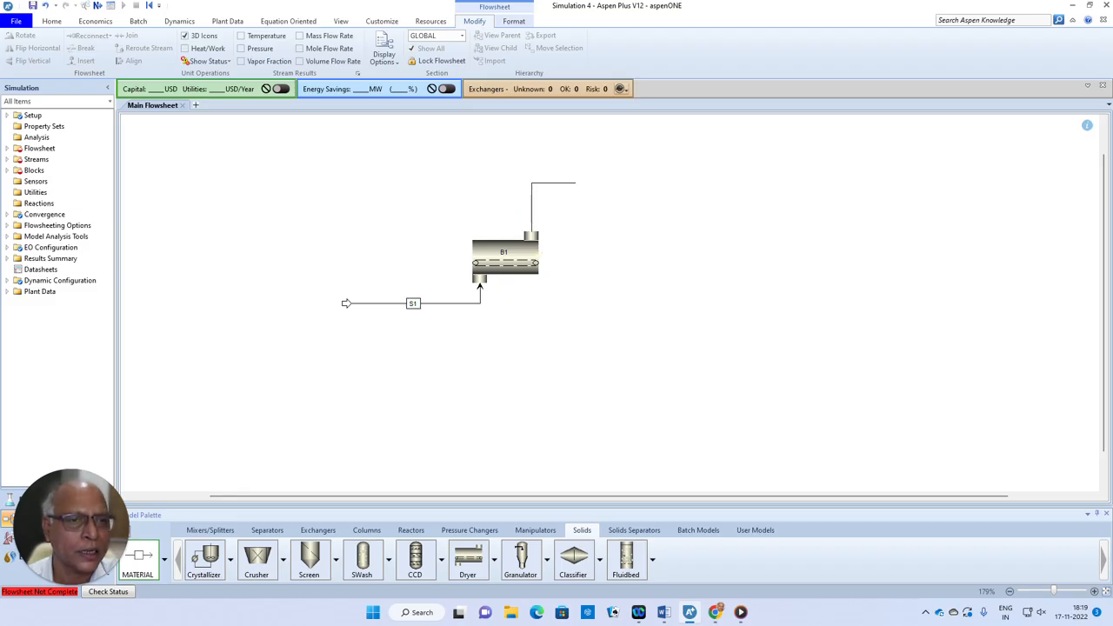
{"action": "left_click", "coordinate": [649, 182]}
Connect a feed stream to the dryer's solids inlet and a product stream to its solids outlet, then end stream insertion.
{"action": "left_click", "coordinate": [468, 255]}
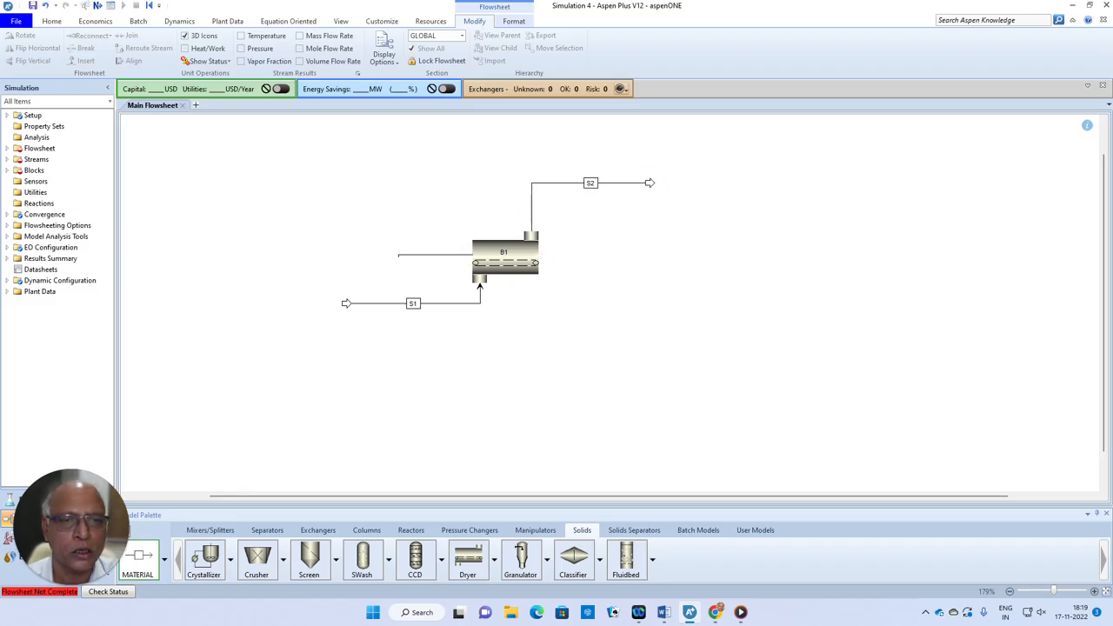
{"action": "left_click", "coordinate": [387, 253]}
{"action": "left_click", "coordinate": [539, 258]}
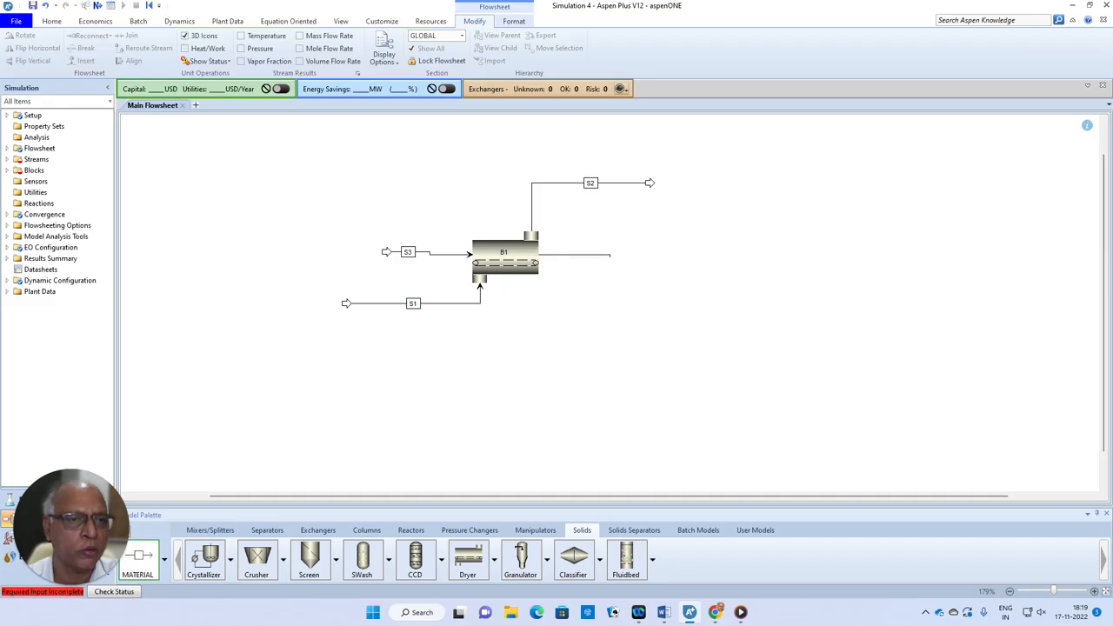
{"action": "left_click", "coordinate": [649, 257]}
{"action": "right_click", "coordinate": [455, 340]}
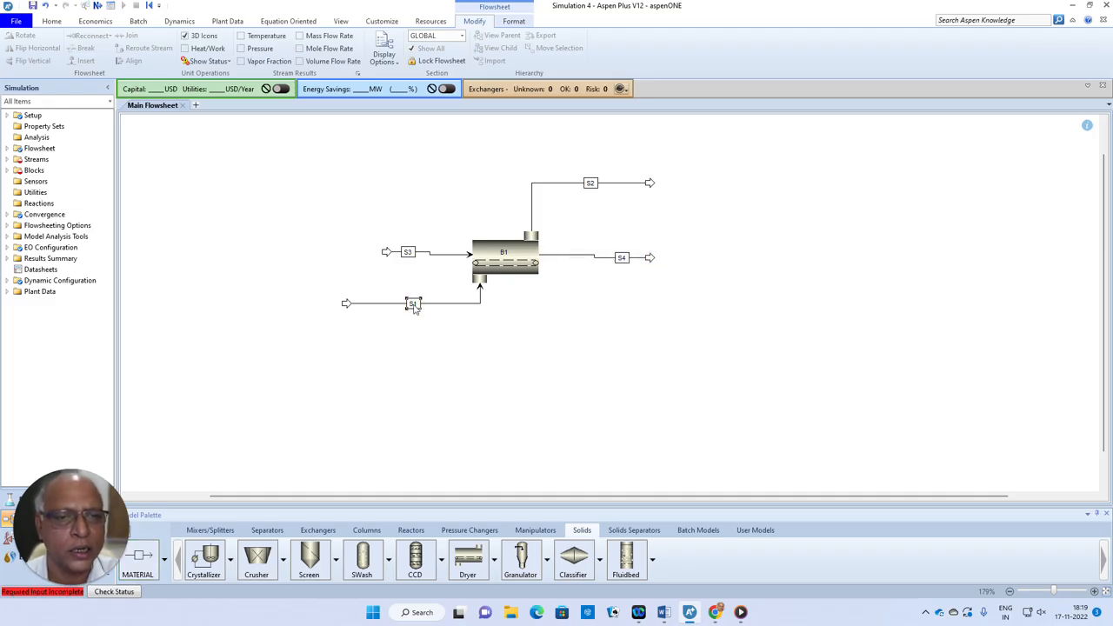
Rename the dryer's inlet gas stream S1 to AIRIN.
{"action": "right_click", "coordinate": [413, 303]}
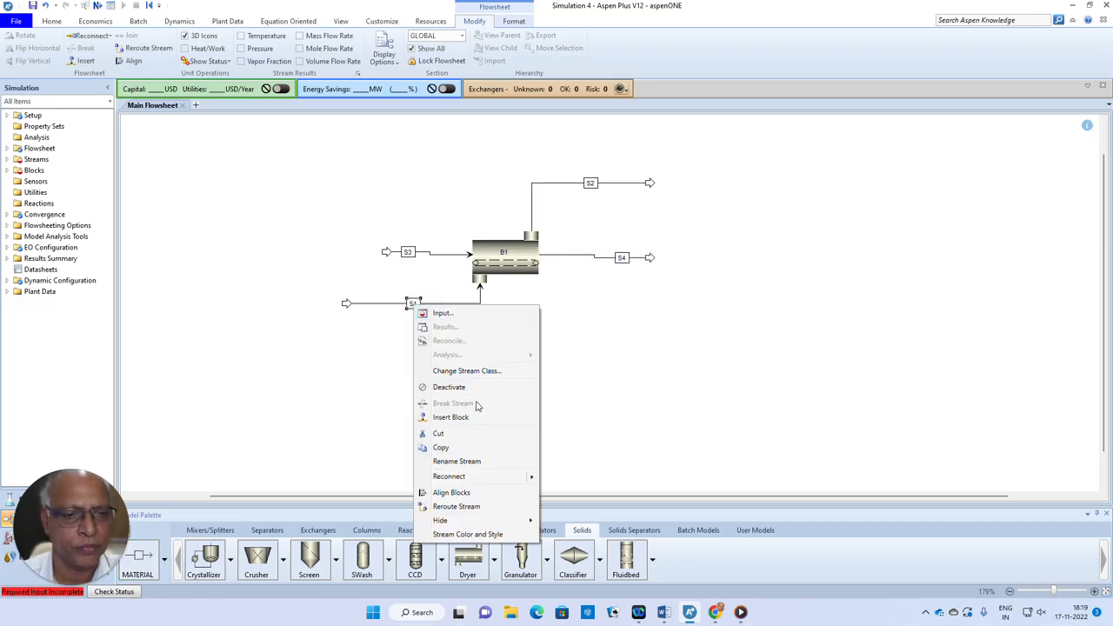
{"action": "left_click", "coordinate": [473, 461]}
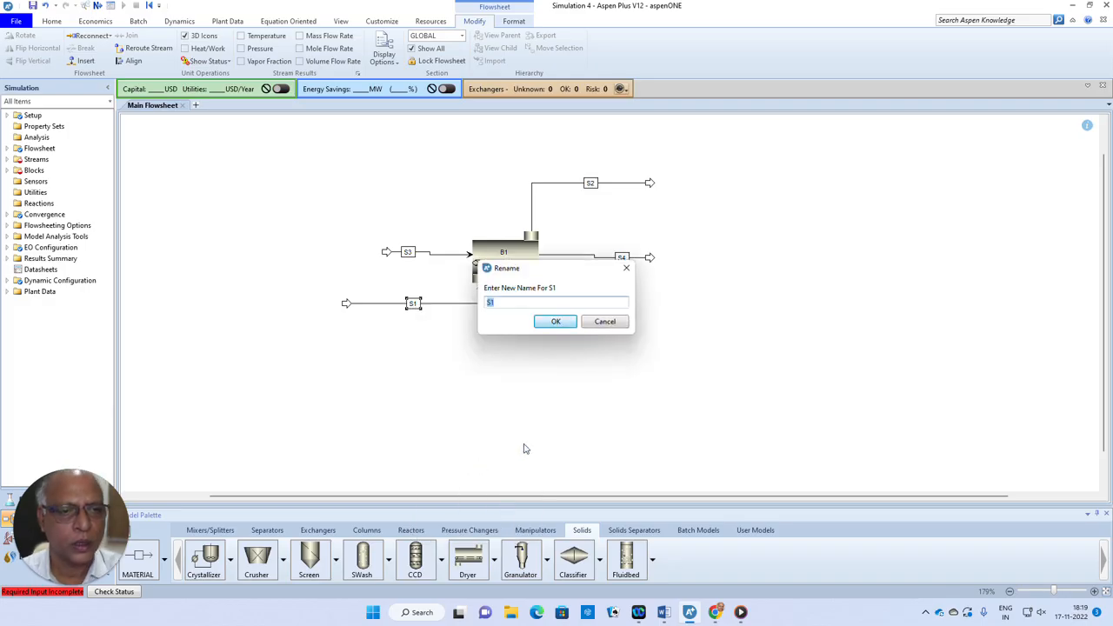
{"action": "type", "text": "AIRIN"}
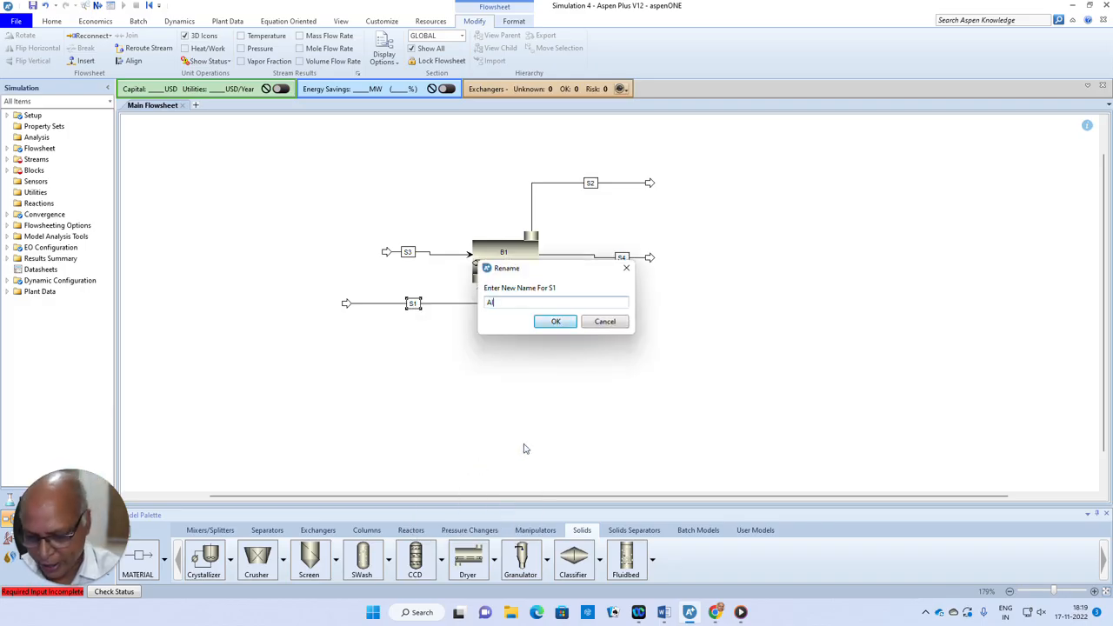
{"action": "left_click", "coordinate": [557, 321]}
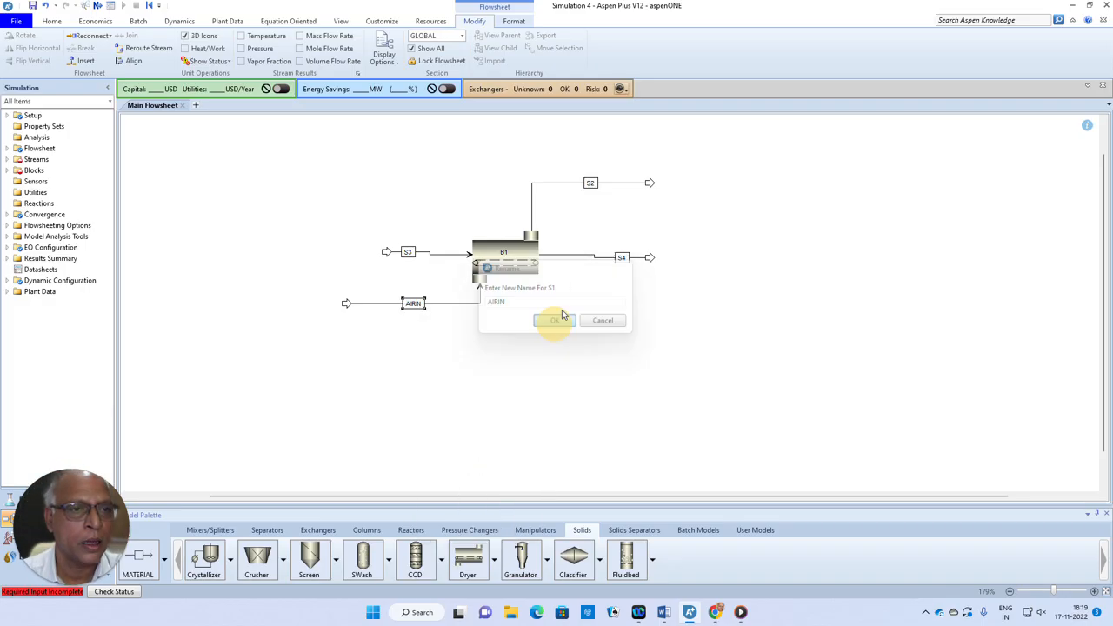
Rename the dryer's outlet gas stream S2 to AIROUT.
{"action": "right_click", "coordinate": [591, 184]}
{"action": "left_click", "coordinate": [636, 344]}
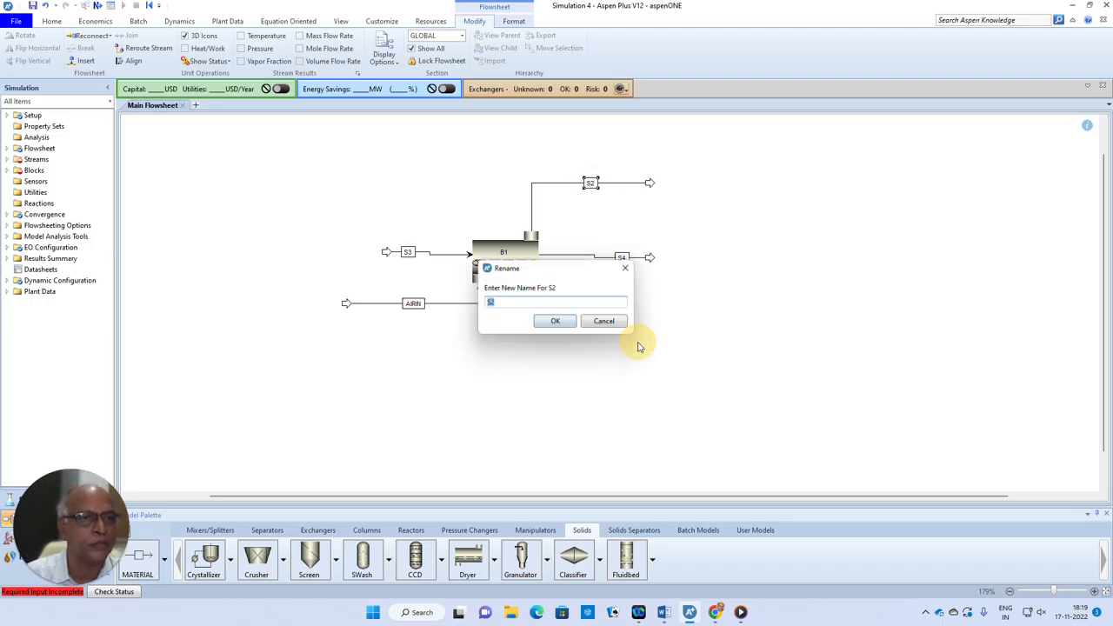
{"action": "type", "text": "AIROUT"}
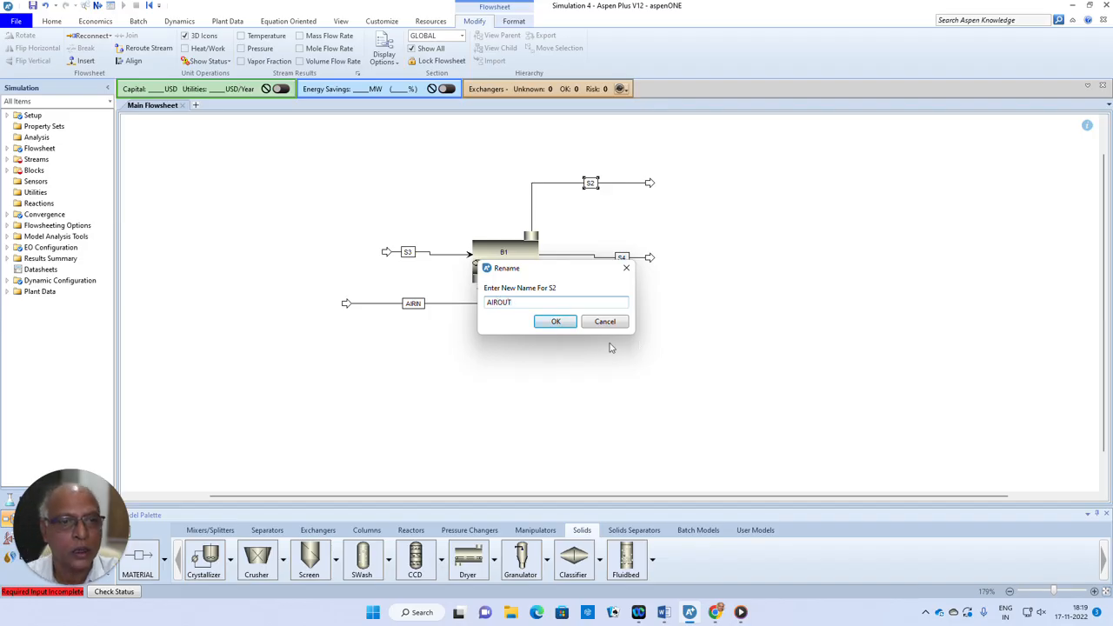
{"action": "left_click", "coordinate": [556, 321]}
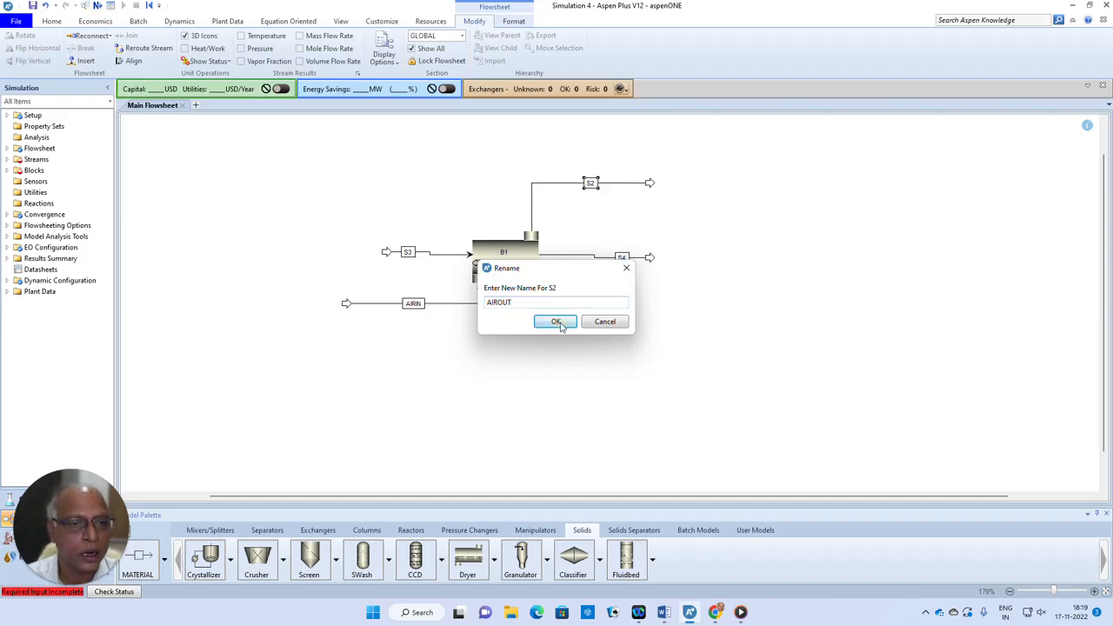
Rename the dryer's solids feed stream S3 to WET and its solids product stream S4 to DRY.
{"action": "right_click", "coordinate": [411, 252]}
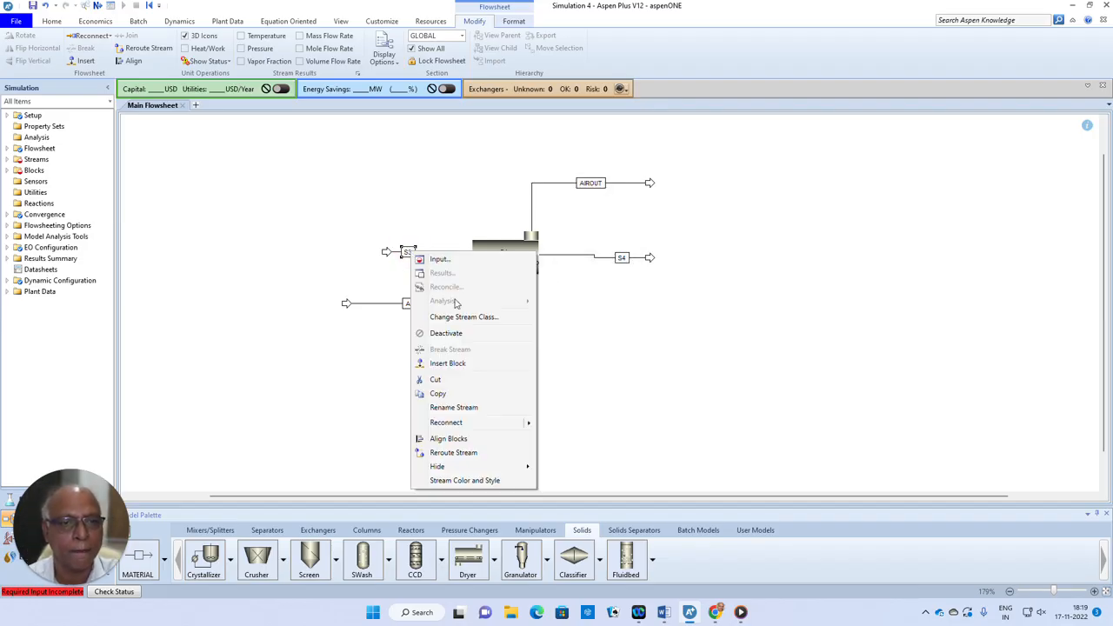
{"action": "left_click", "coordinate": [460, 408]}
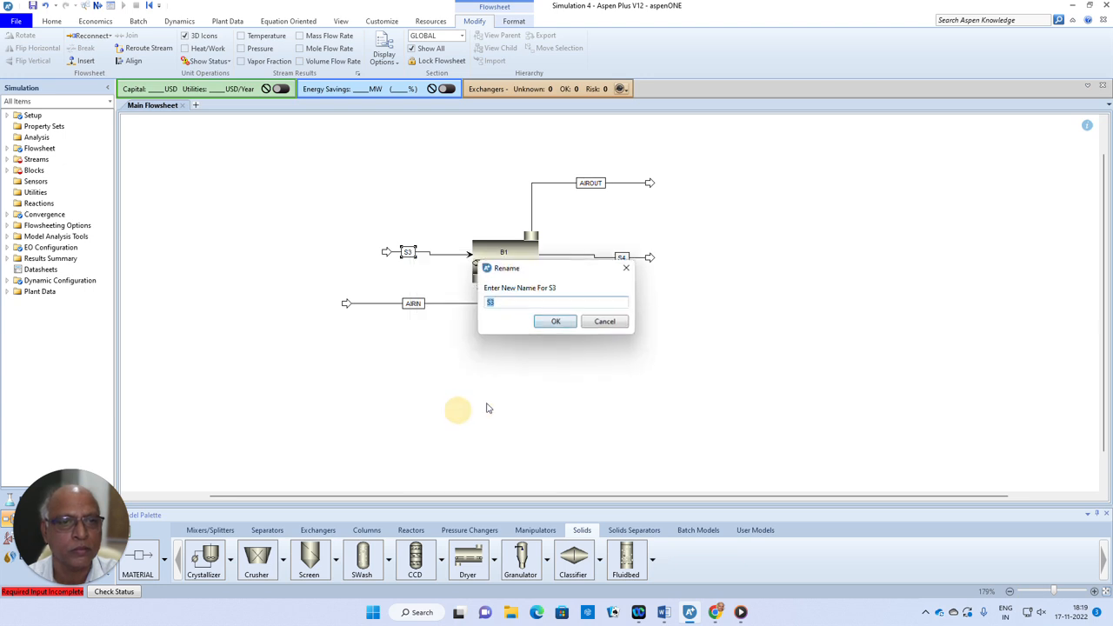
{"action": "type", "text": "WET"}
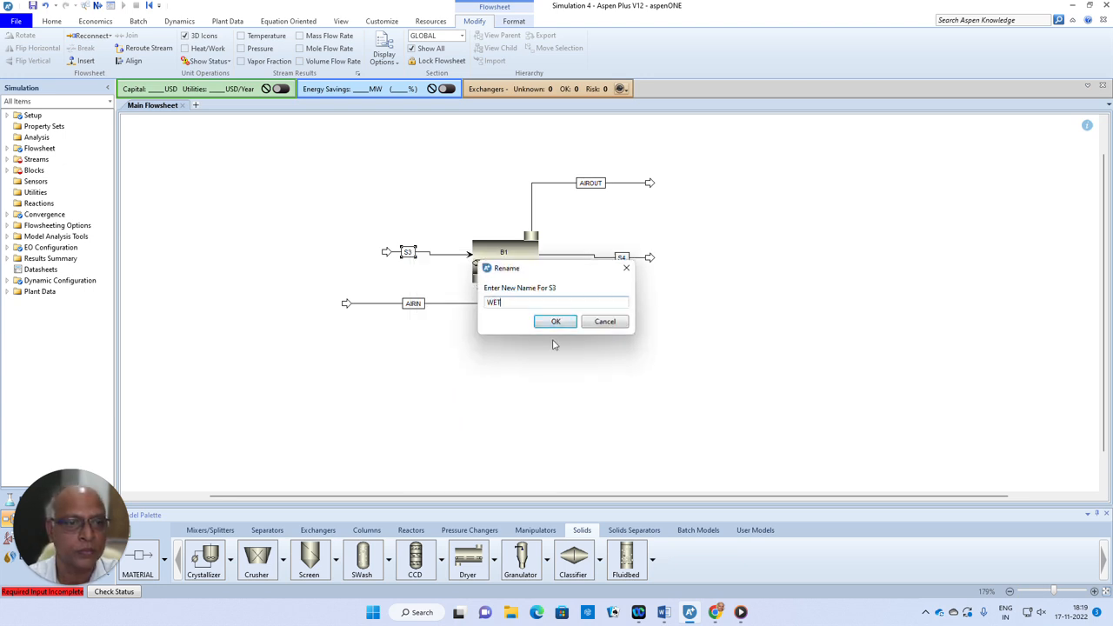
{"action": "left_click", "coordinate": [560, 326]}
{"action": "right_click", "coordinate": [620, 258]}
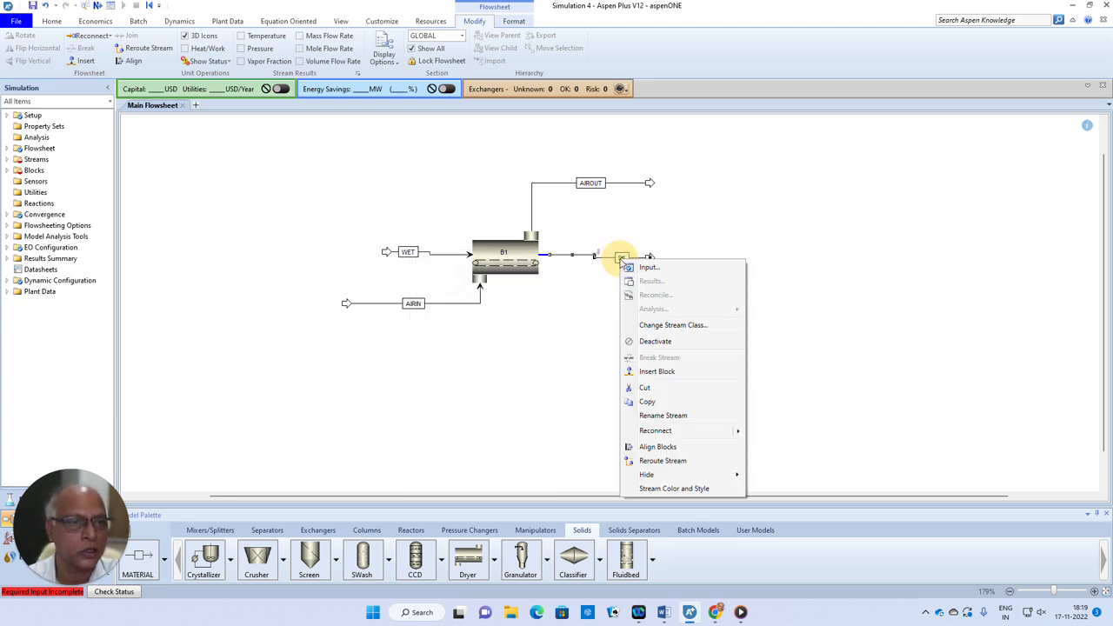
{"action": "left_click", "coordinate": [661, 416]}
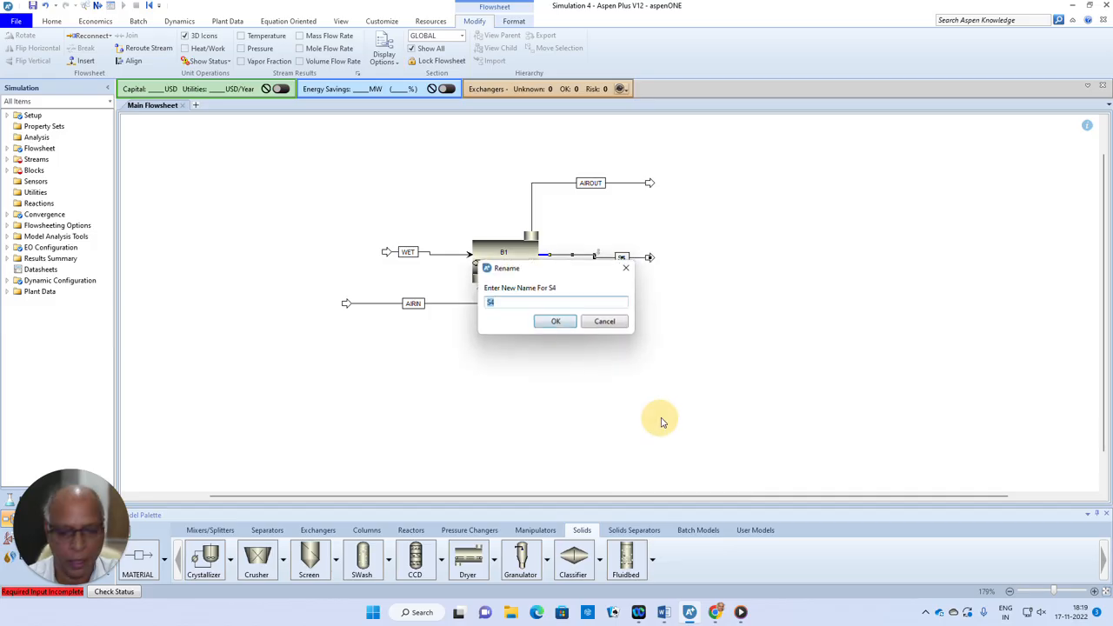
{"action": "type", "text": "DRY"}
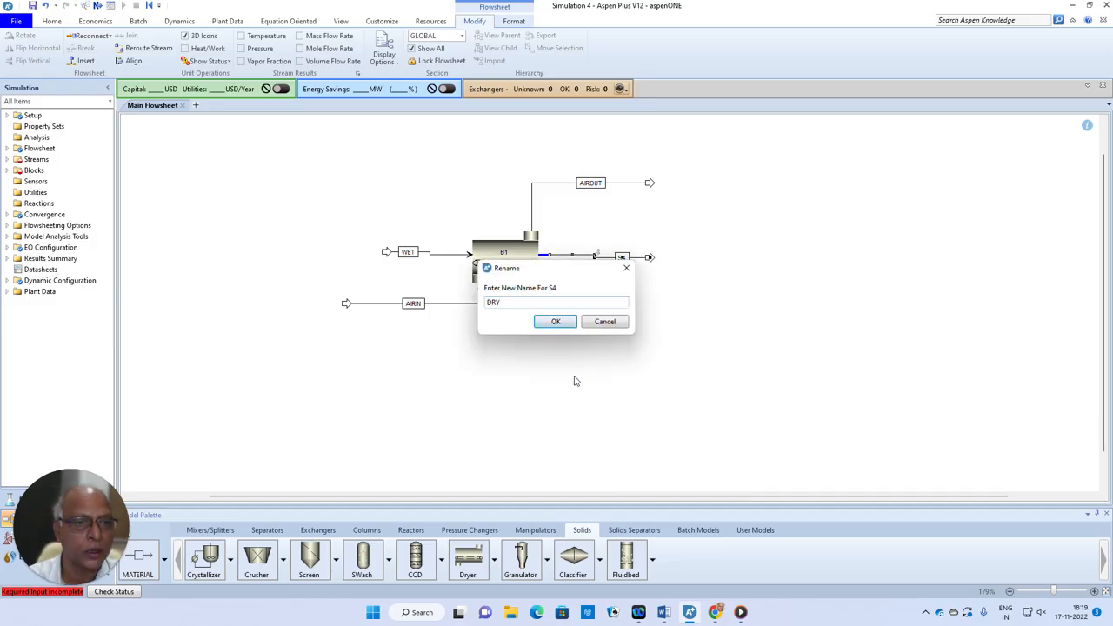
{"action": "left_click", "coordinate": [558, 322]}
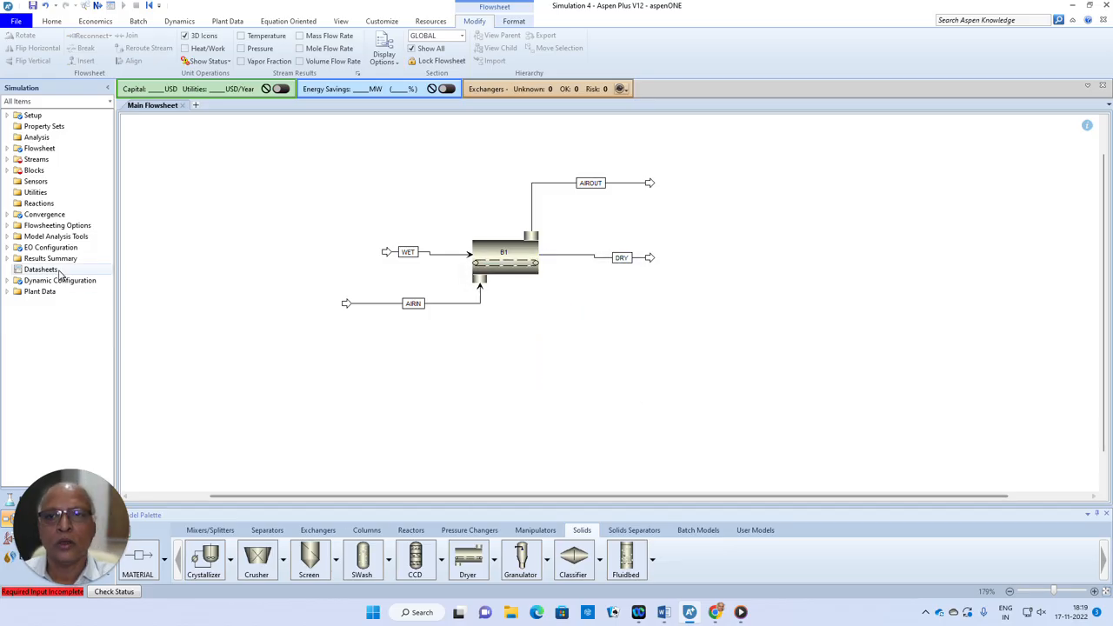
Set the stream class of the GLOBAL flowsheet section to MIXCISLD in the simulation setup.
{"action": "left_click", "coordinate": [8, 115]}
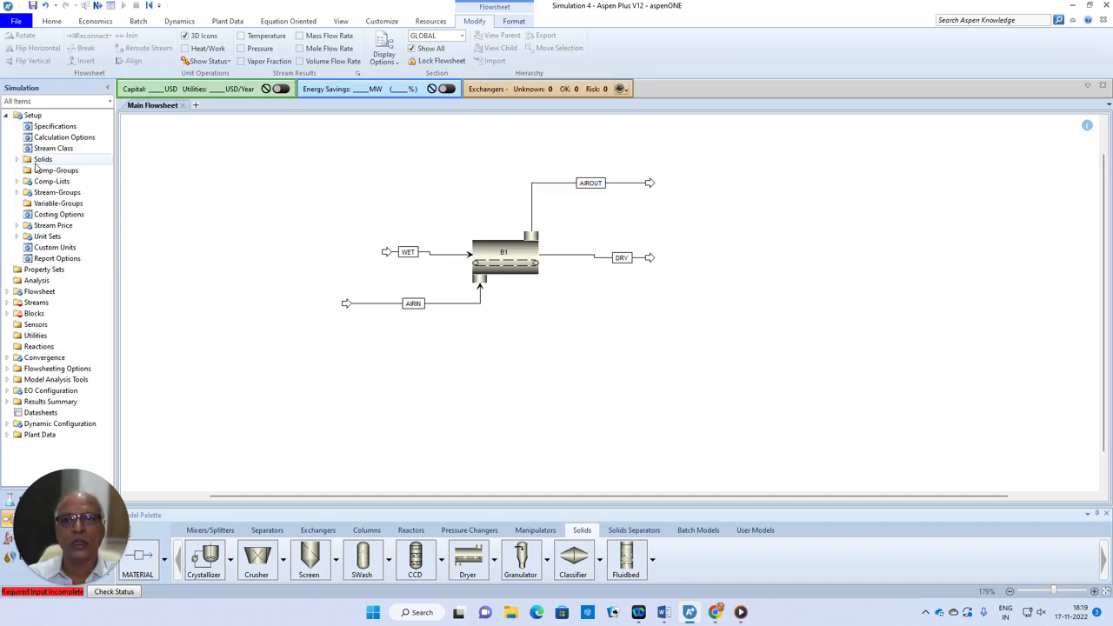
{"action": "left_click", "coordinate": [49, 149]}
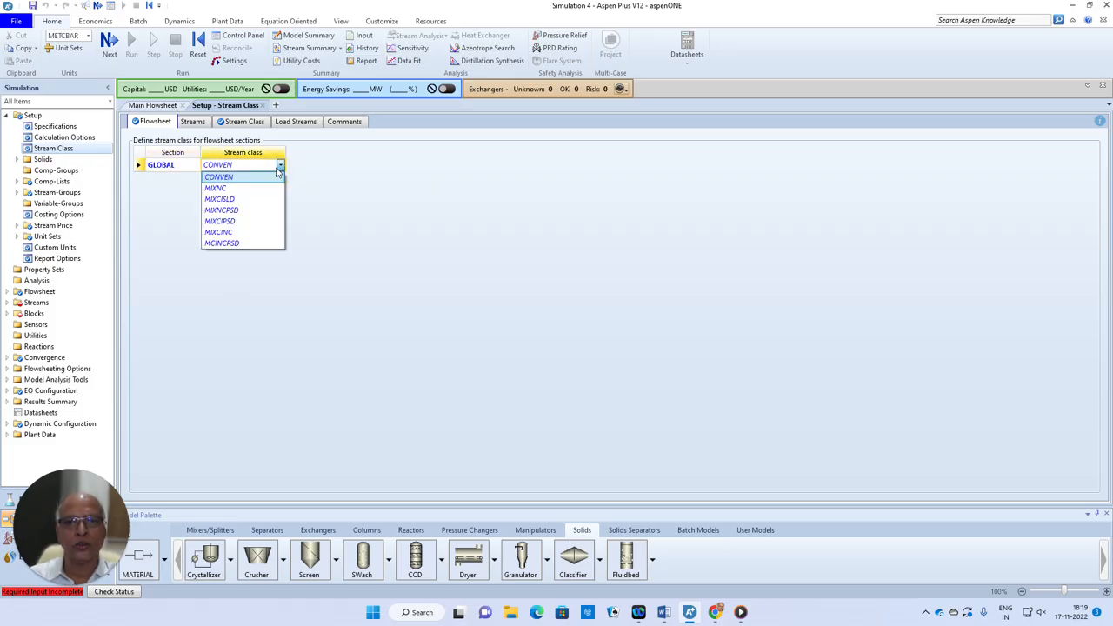
{"action": "left_click", "coordinate": [228, 199]}
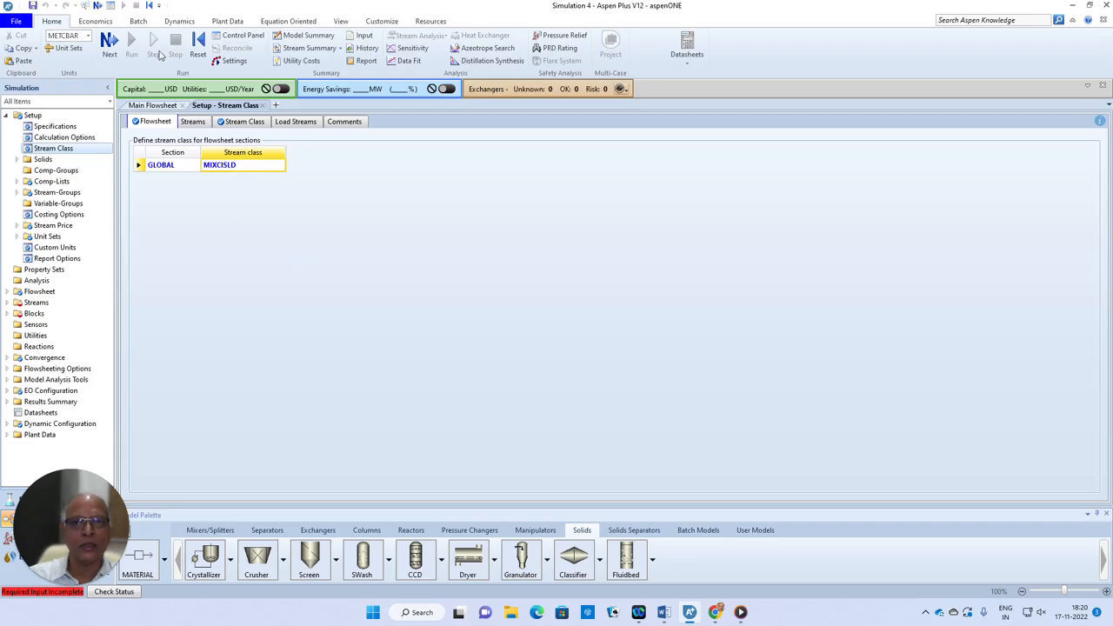
Specify the AIRIN stream's mixed substream at 200 C and 1 bar with a total mass flow of 10000 kg/hr.
{"action": "left_click", "coordinate": [109, 44]}
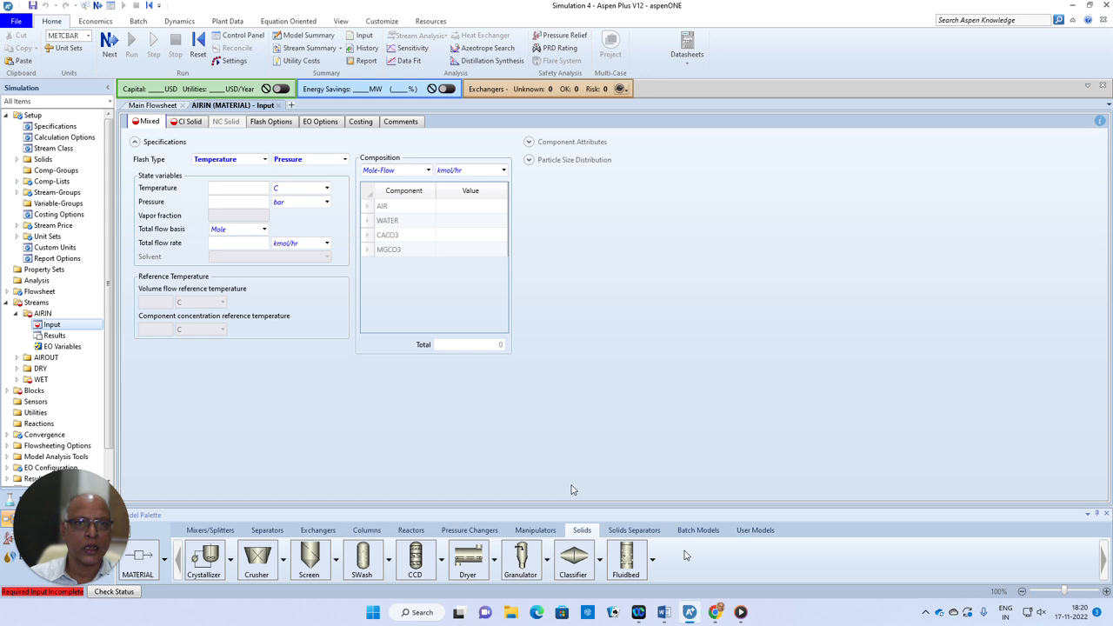
{"action": "left_click", "coordinate": [248, 190]}
{"action": "type", "text": "200"}
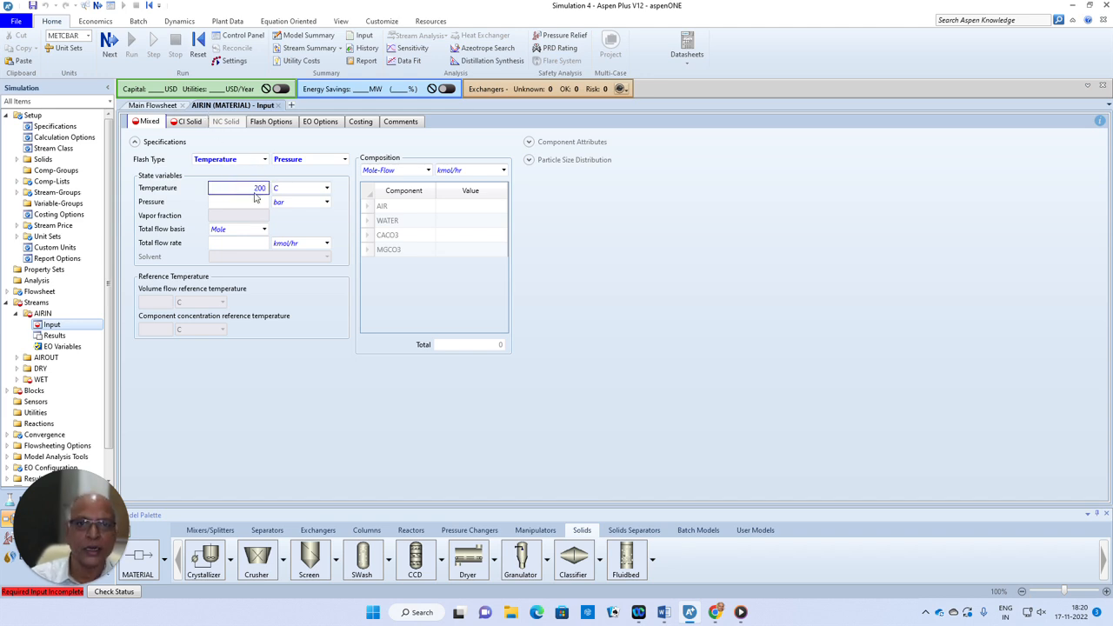
{"action": "key", "text": "Tab"}
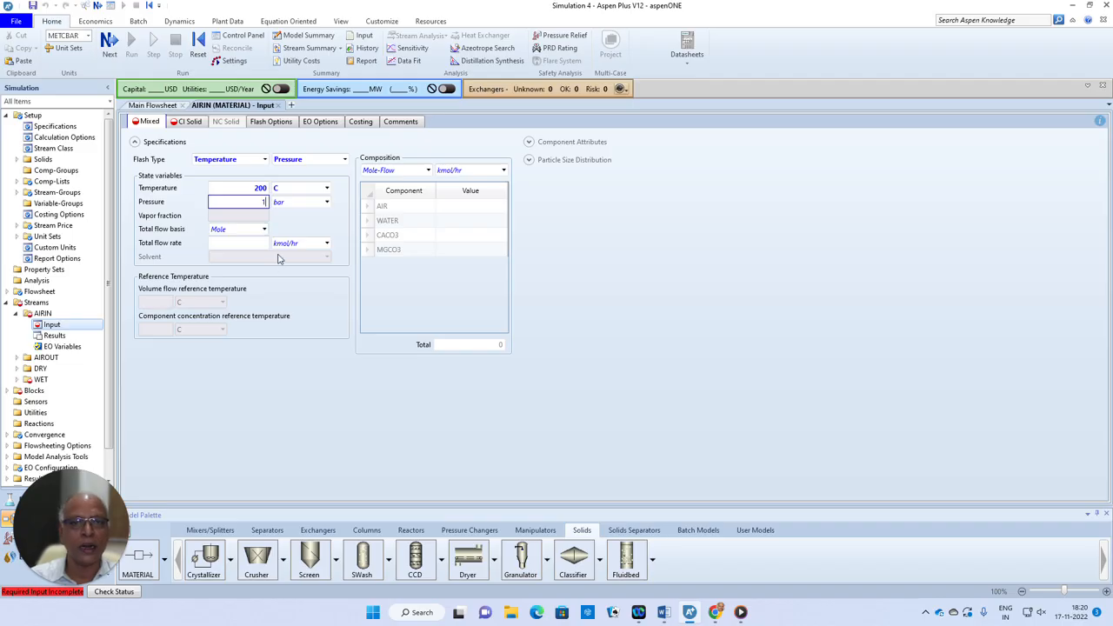
{"action": "left_click", "coordinate": [264, 229]}
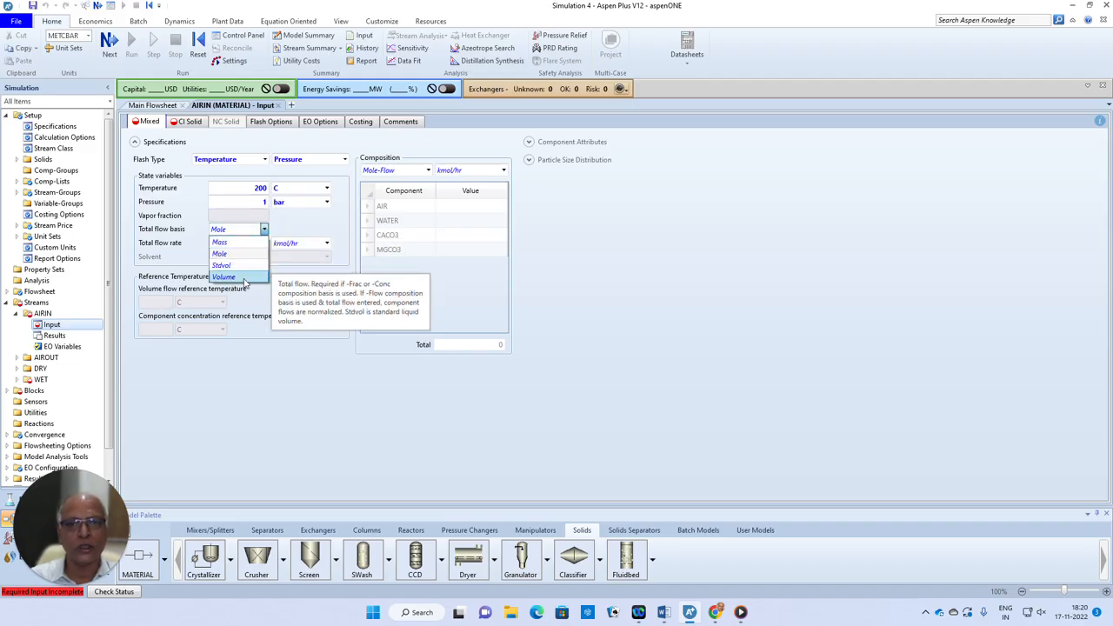
{"action": "left_click", "coordinate": [233, 242]}
{"action": "left_click", "coordinate": [252, 249]}
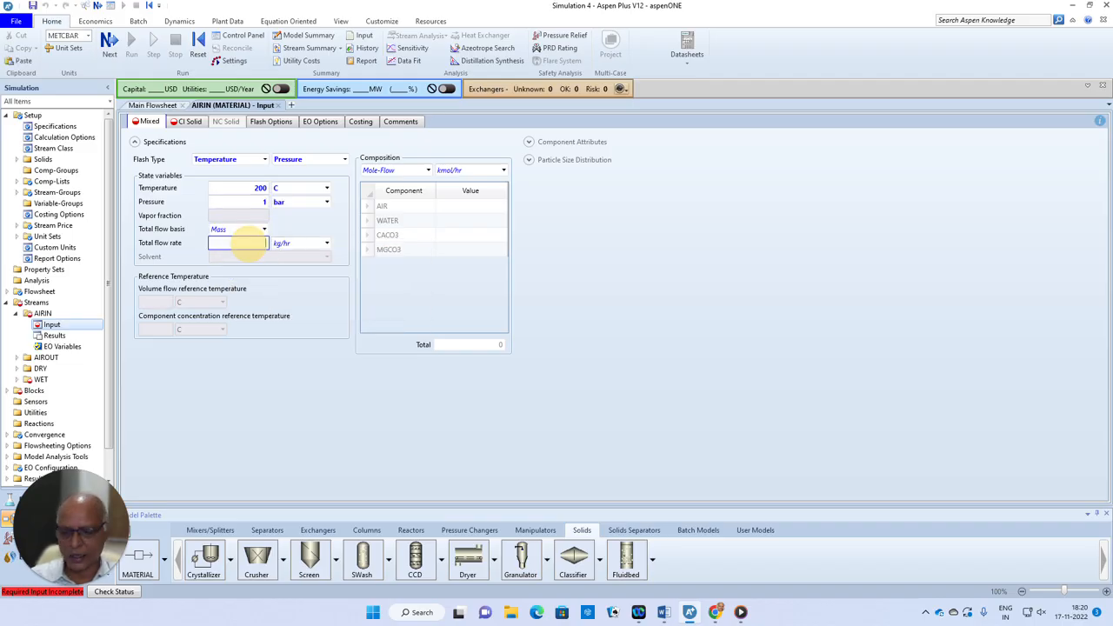
{"action": "type", "text": "10000"}
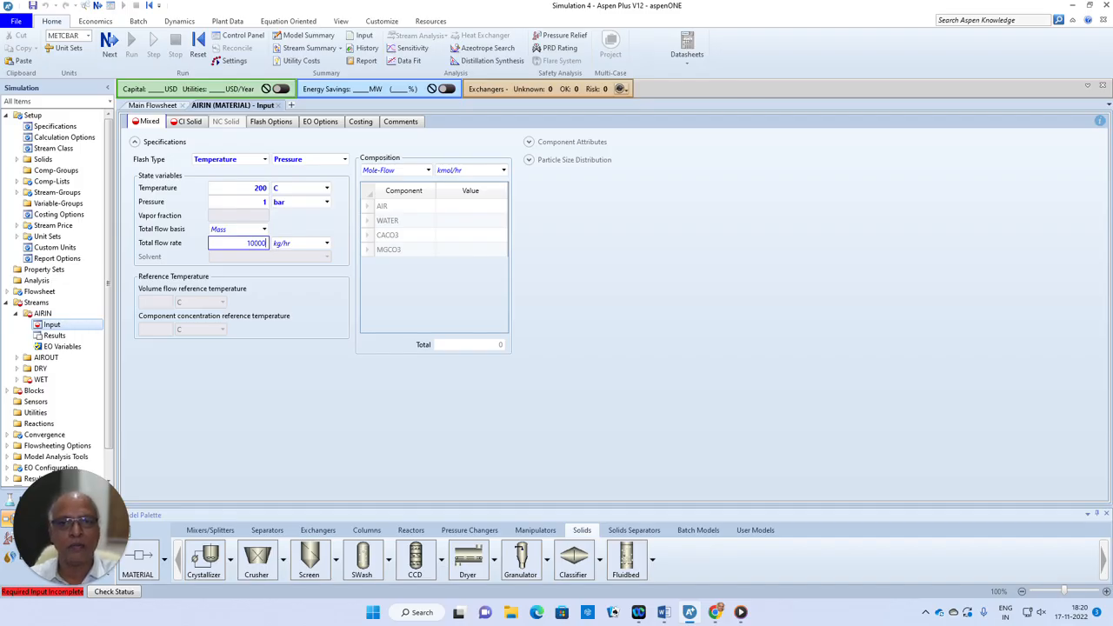
Set the AIRIN composition basis to Mass-Frac and look up the inlet air's water fraction in the Word problem statement.
{"action": "left_click", "coordinate": [426, 170]}
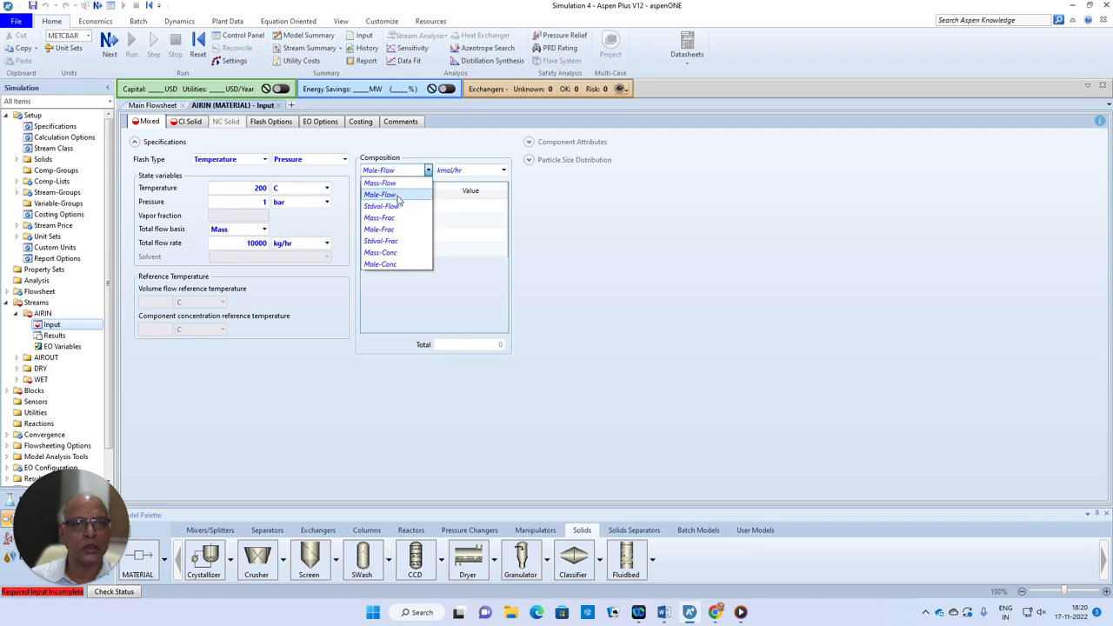
{"action": "left_click", "coordinate": [395, 218]}
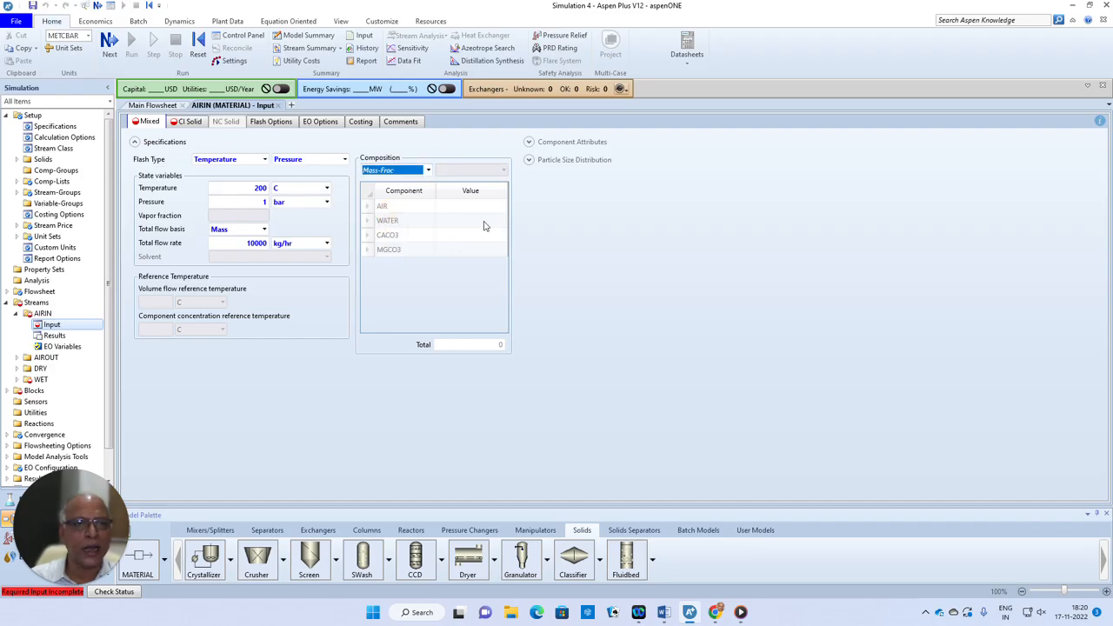
{"action": "left_click", "coordinate": [484, 224]}
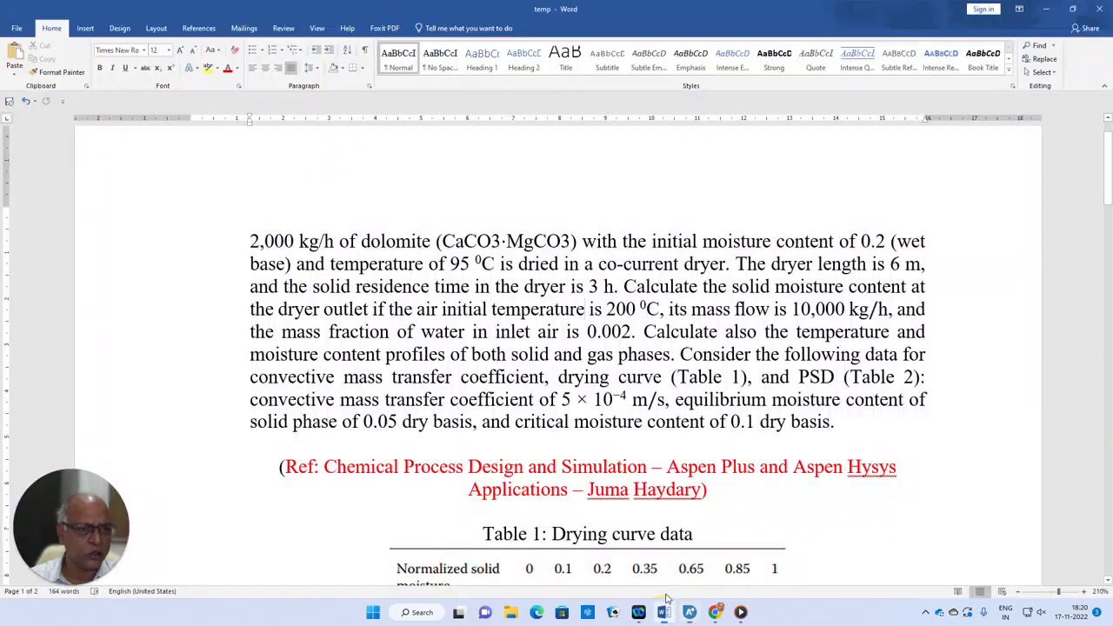
{"action": "left_click", "coordinate": [663, 612]}
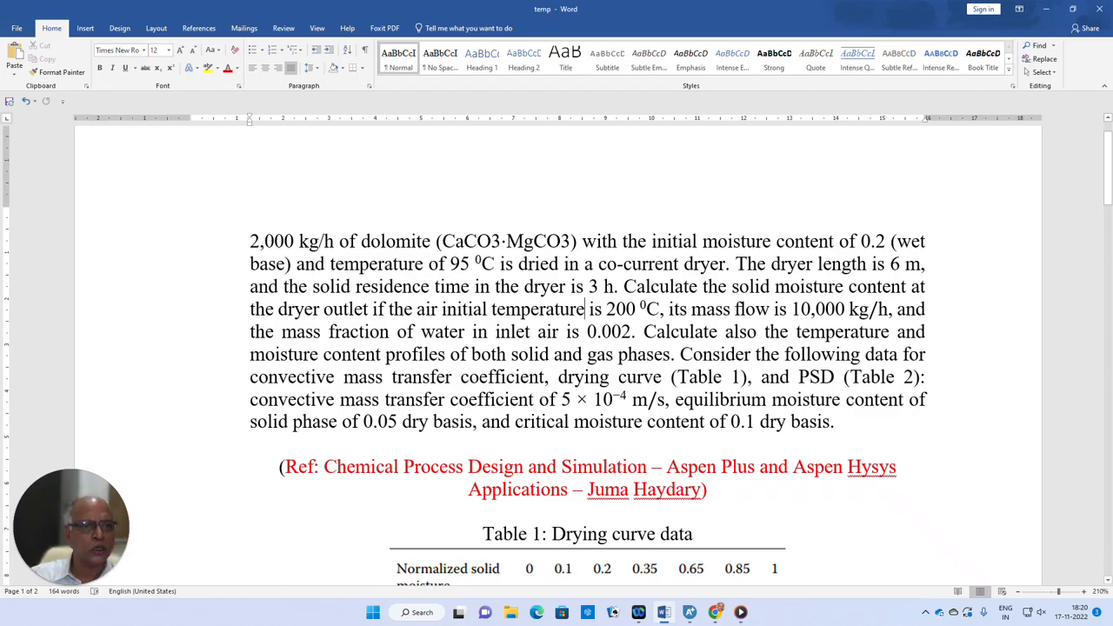
{"action": "double_click", "coordinate": [592, 331]}
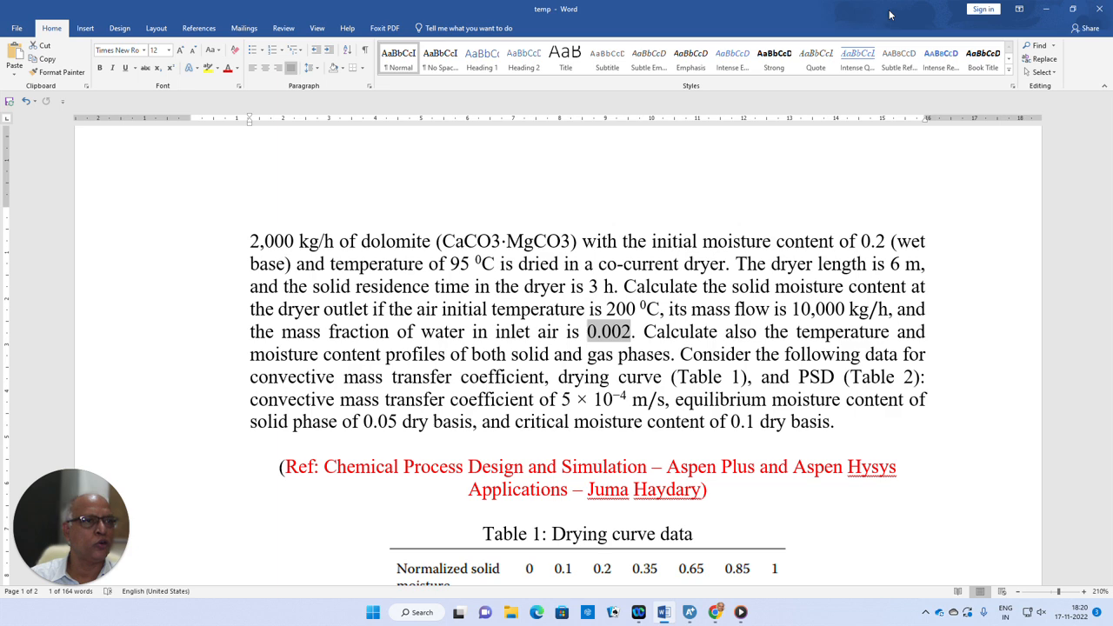
{"action": "key", "text": "alt+Tab"}
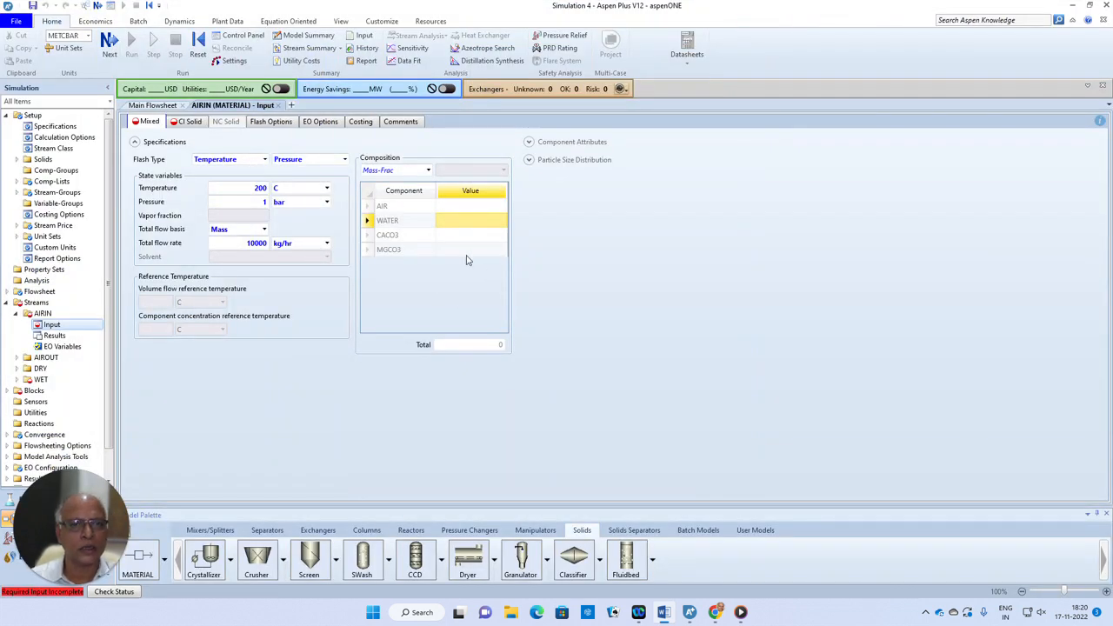
Enter AIRIN mass fractions of 0.002 for WATER and 0.998 for AIR.
{"action": "left_click", "coordinate": [473, 224]}
{"action": "type", "text": "0"}
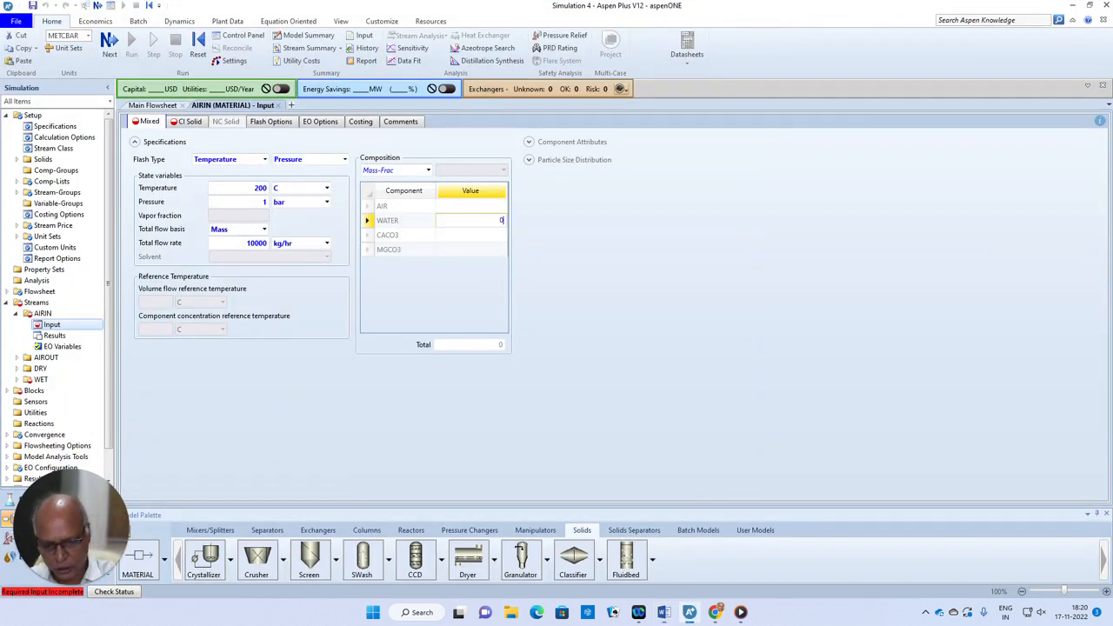
{"action": "type", "text": ".00"}
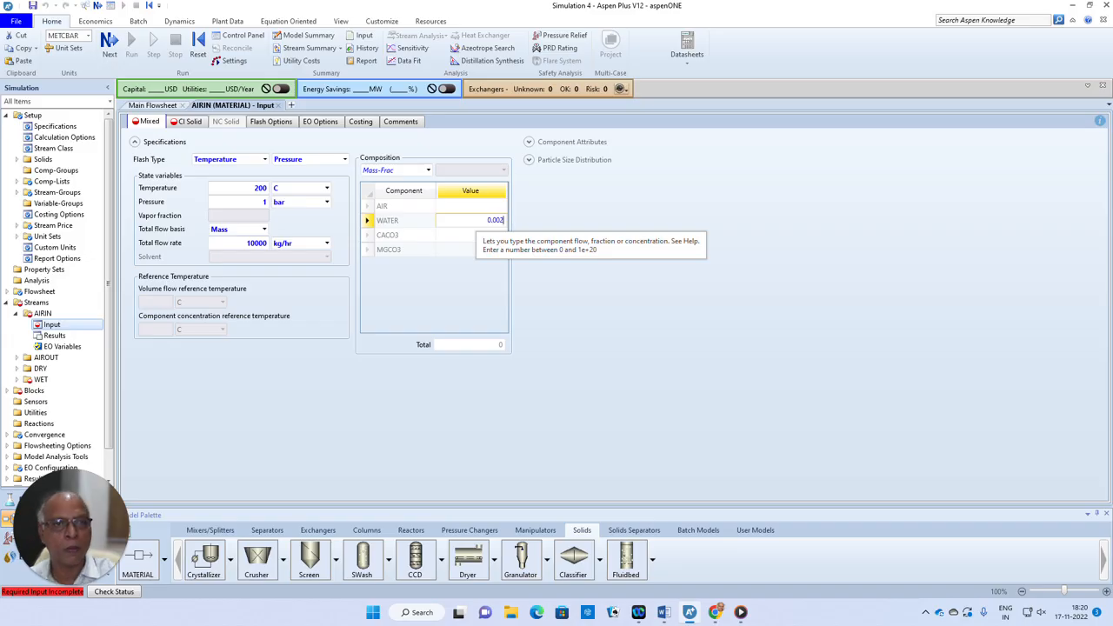
{"action": "type", "text": "2"}
{"action": "left_click", "coordinate": [466, 207]}
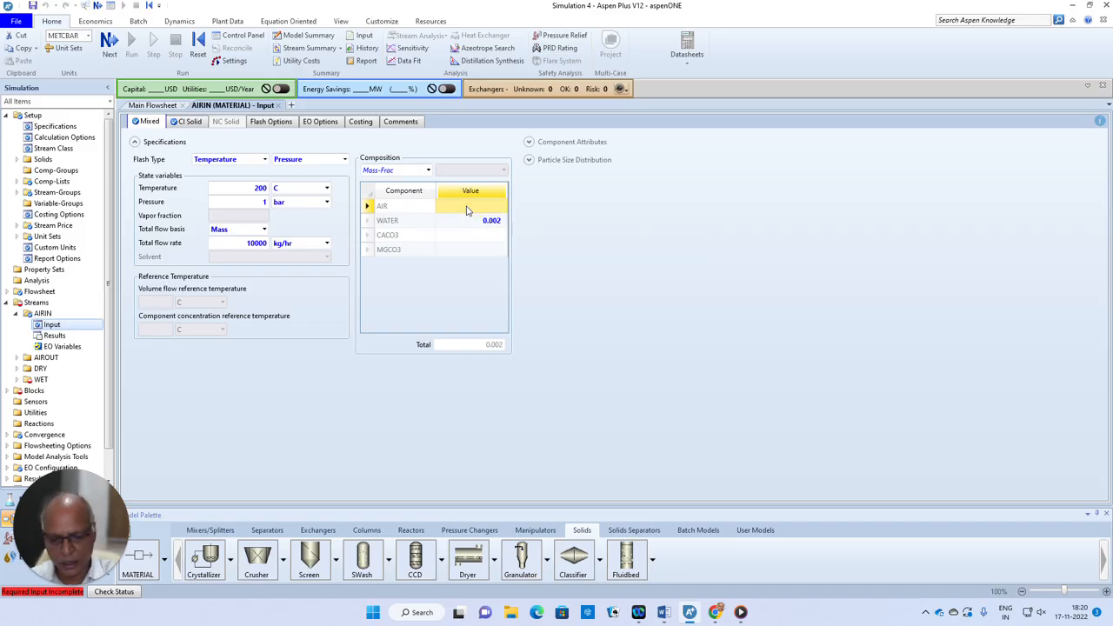
{"action": "type", "text": "0.998"}
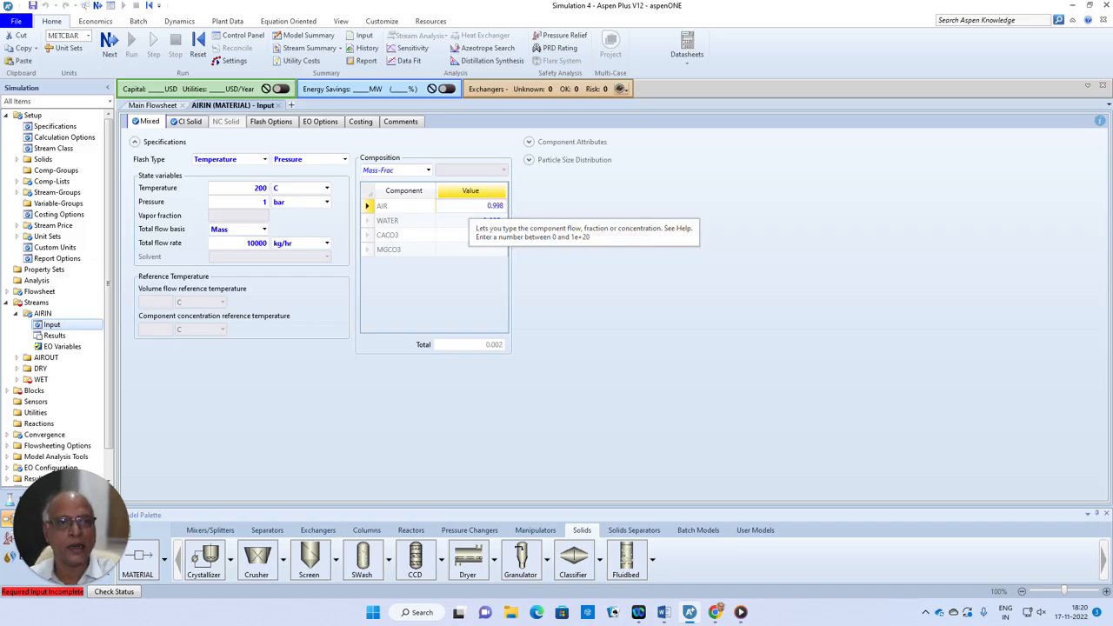
{"action": "left_click", "coordinate": [573, 268]}
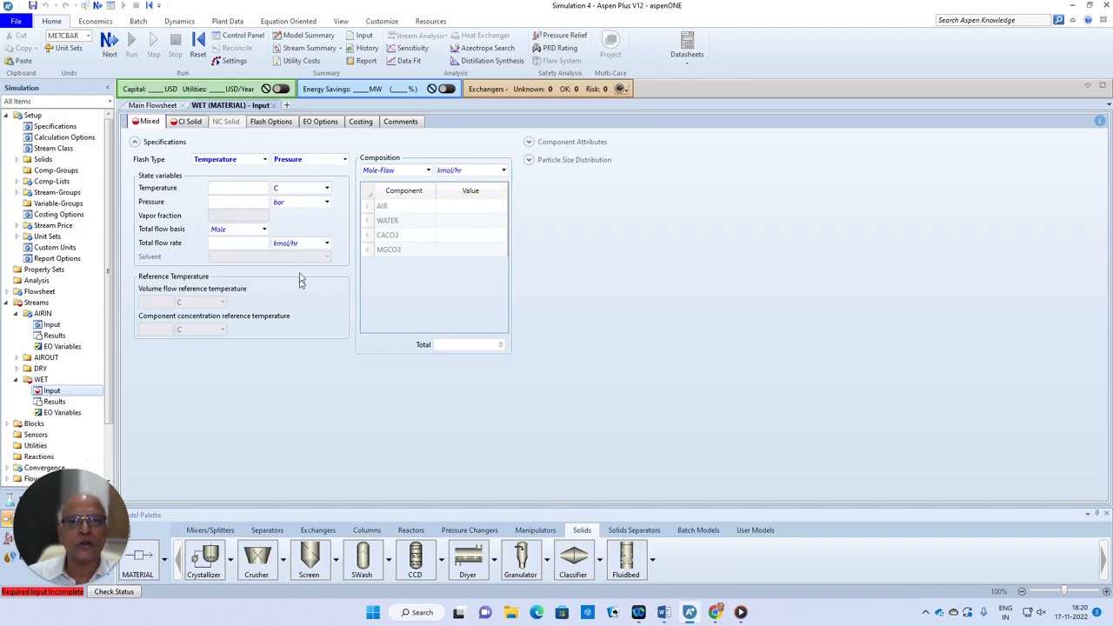
Specify the WET stream's mixed substream at 95 C and 1 bar with a Mass total flow basis.
{"action": "left_click", "coordinate": [255, 190]}
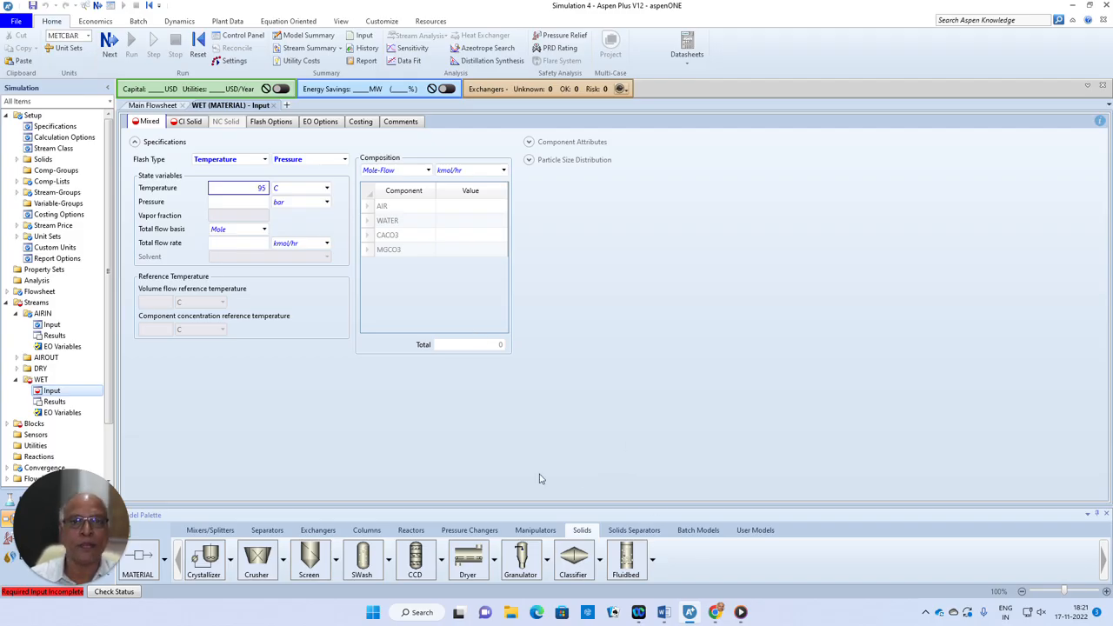
{"action": "key", "text": "Tab"}
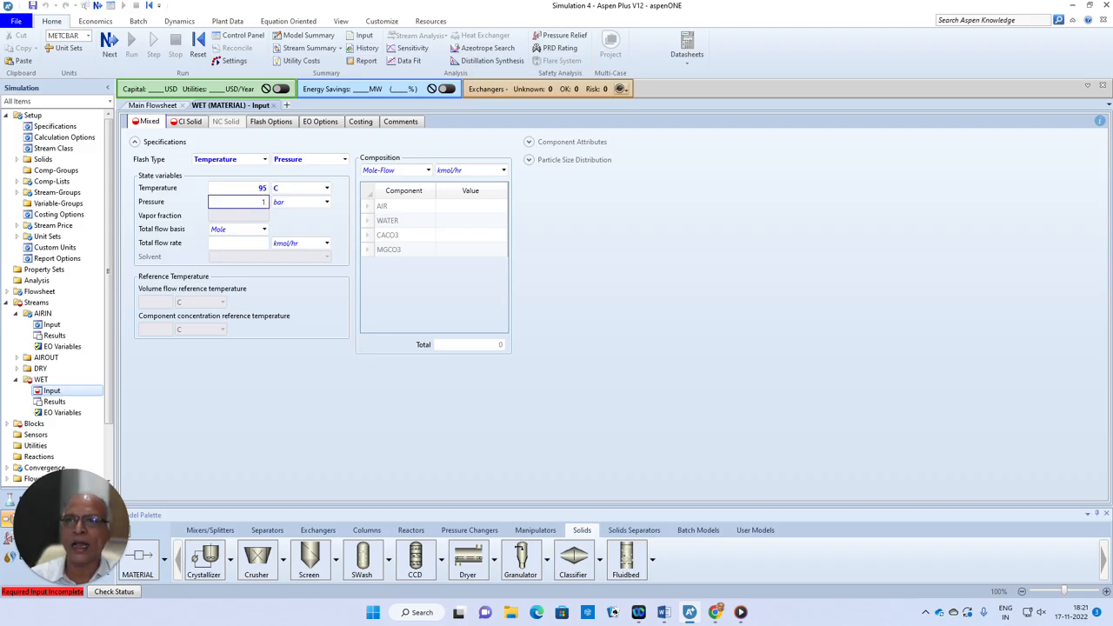
{"action": "type", "text": "1"}
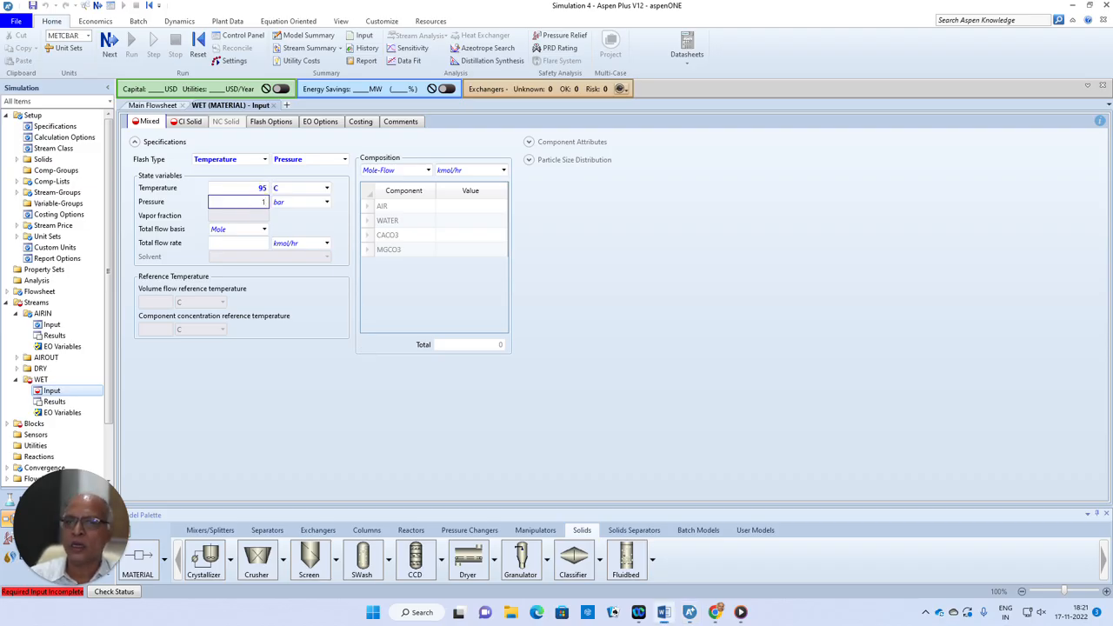
{"action": "left_click", "coordinate": [265, 229]}
{"action": "left_click", "coordinate": [227, 242]}
{"action": "left_click", "coordinate": [246, 244]}
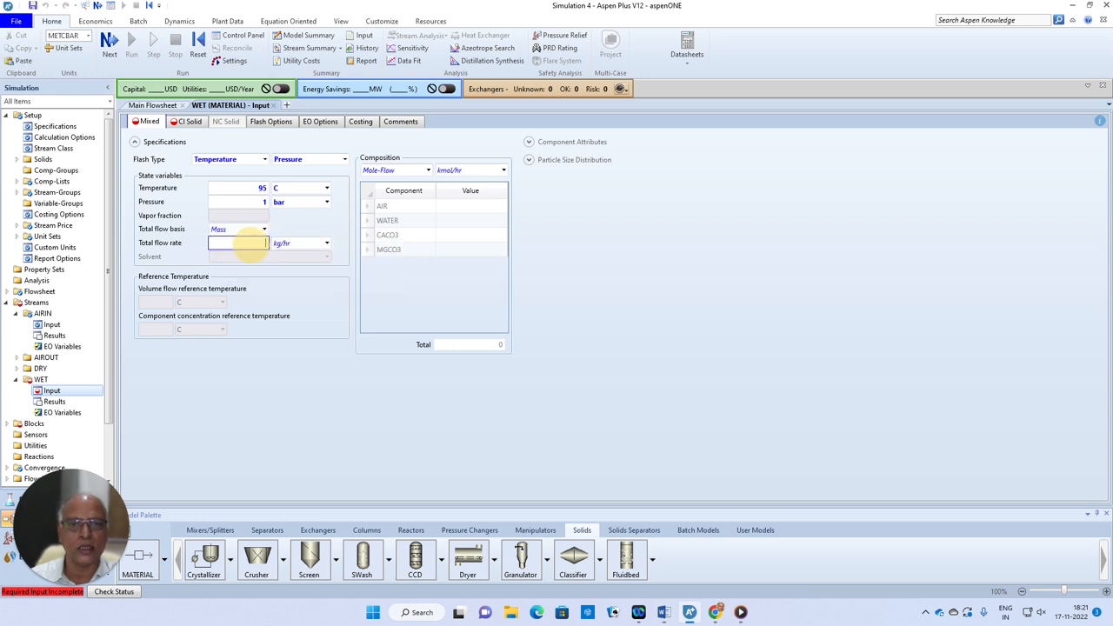
{"action": "type", "text": "200"}
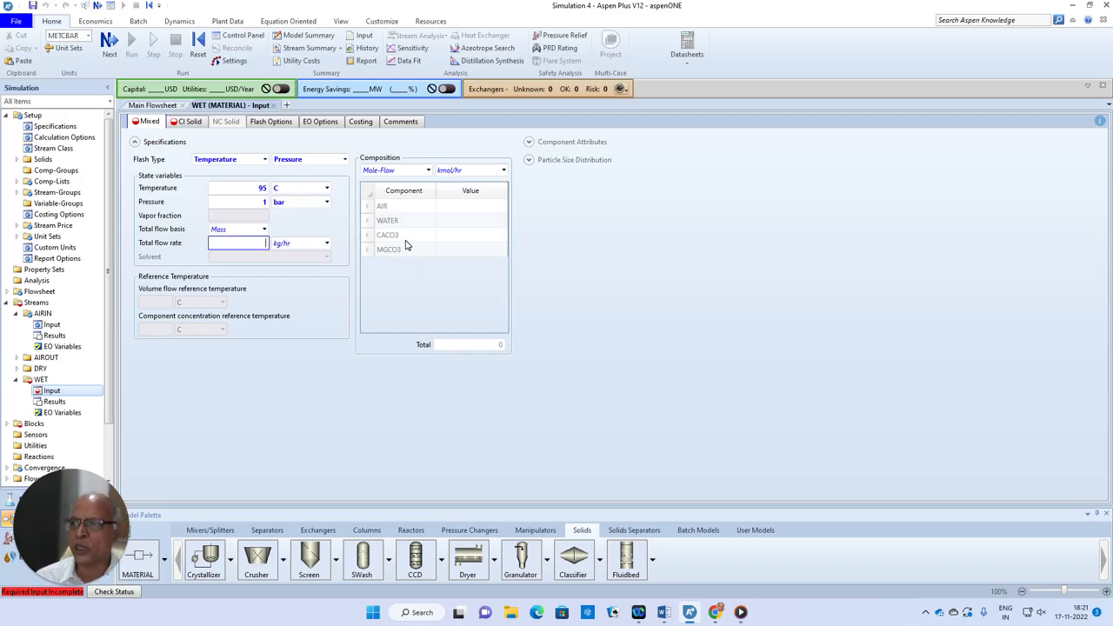
Enter a component flow of 400 for WATER in the WET stream's mixed substream composition.
{"action": "left_click", "coordinate": [484, 226]}
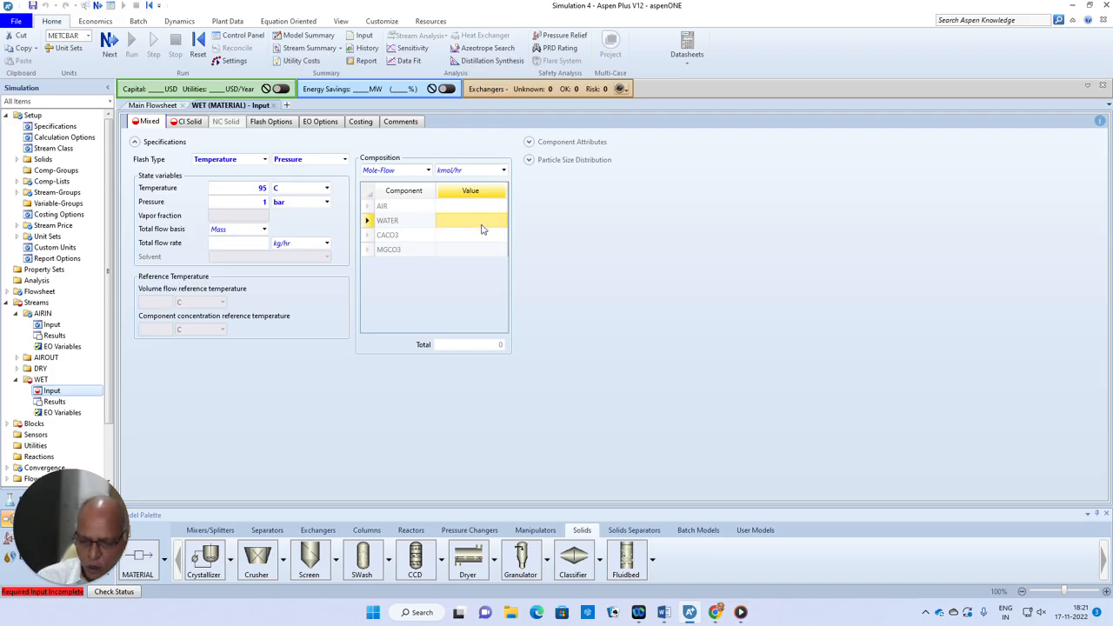
{"action": "type", "text": "400"}
{"action": "left_click", "coordinate": [582, 253]}
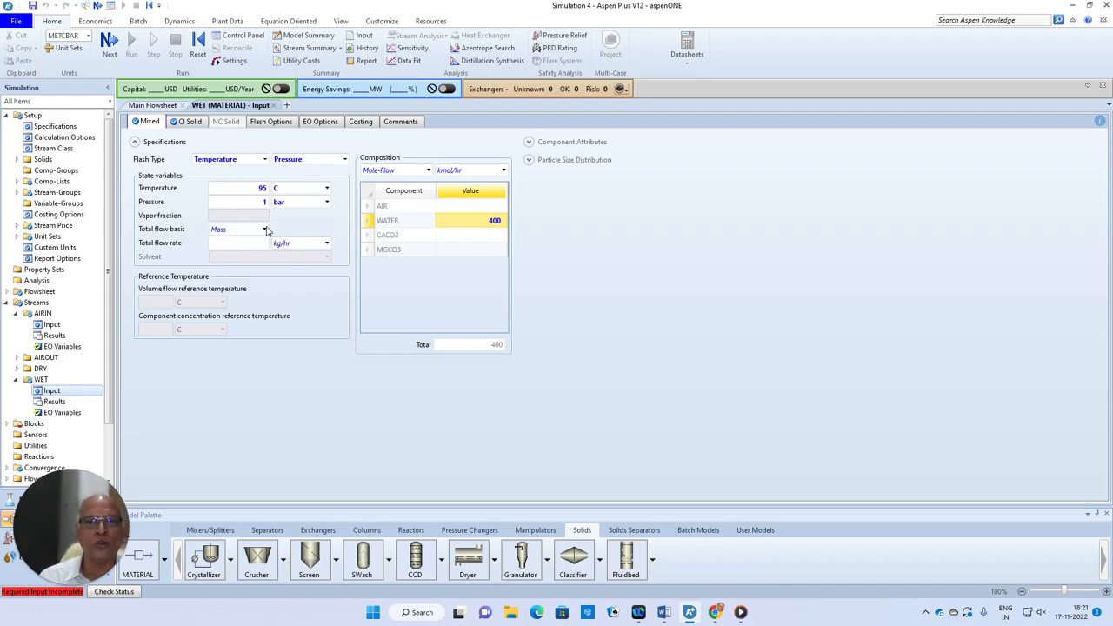
Specify the WET stream's CISOLID substream at 95 C and 1 bar.
{"action": "left_click", "coordinate": [192, 123]}
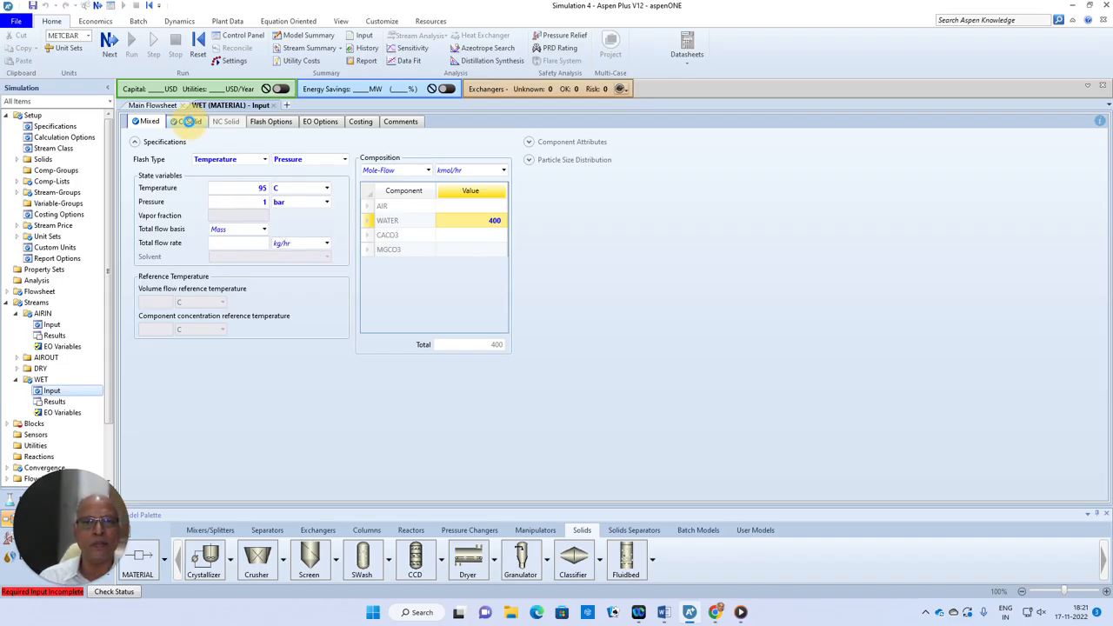
{"action": "left_click", "coordinate": [261, 184]}
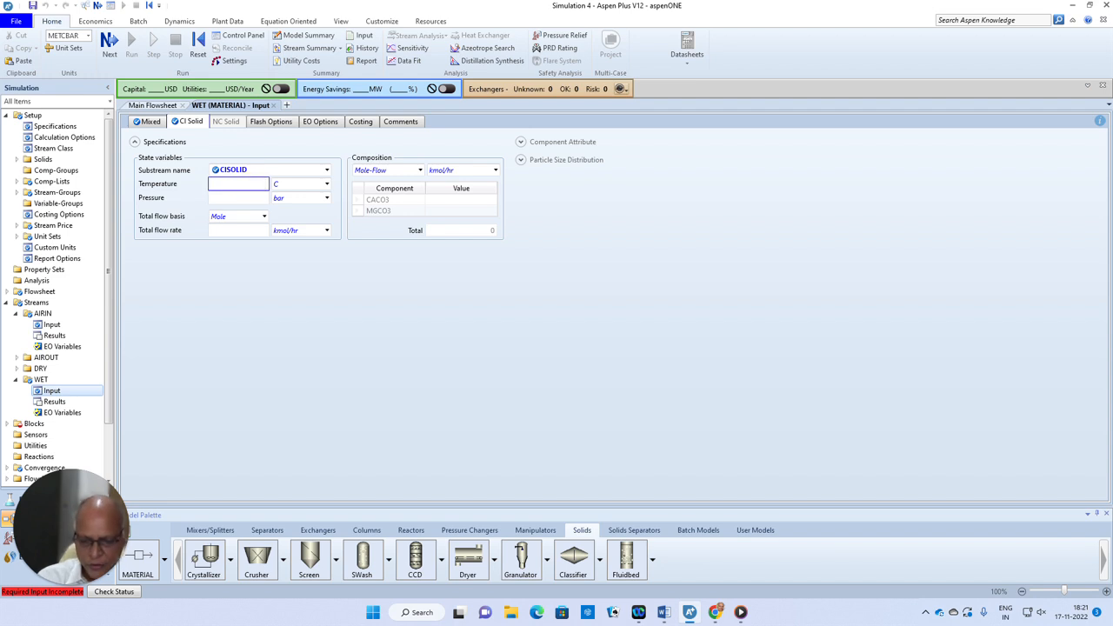
{"action": "type", "text": "95"}
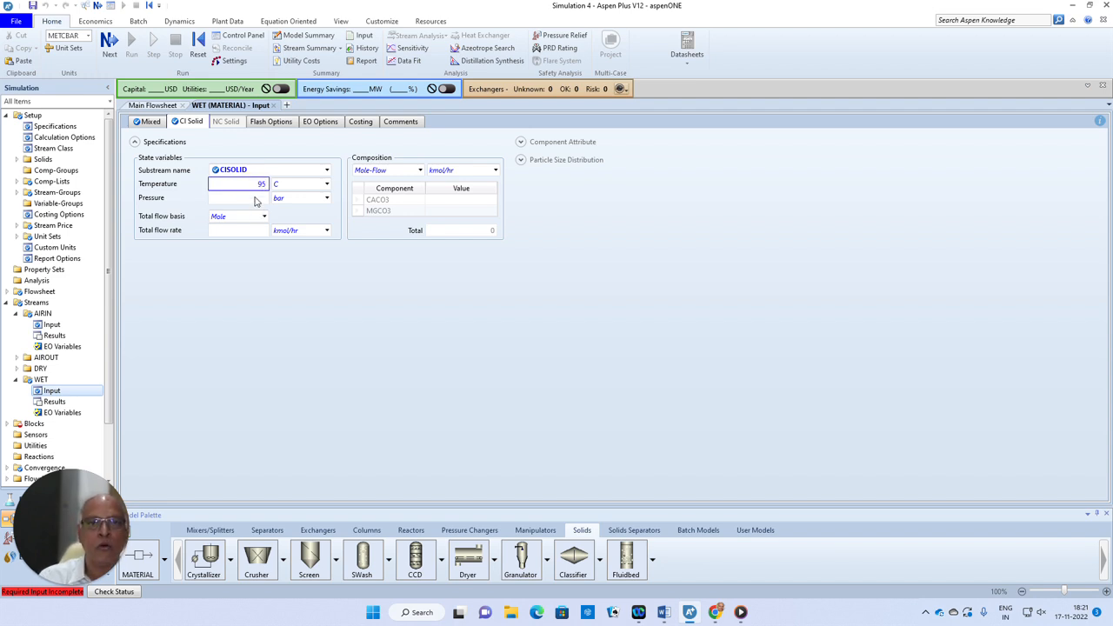
{"action": "left_click", "coordinate": [265, 198]}
{"action": "type", "text": "1"}
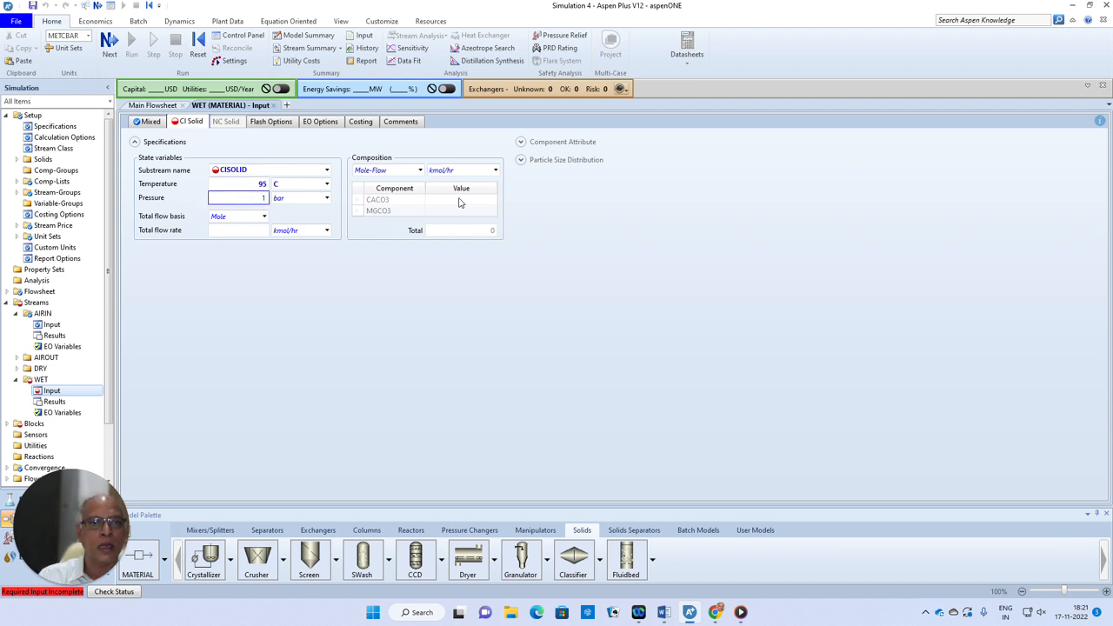
Set the CISOLID composition basis to Mass-Flow and enter 800 kg/hr each for CACO3 and MGCO3.
{"action": "left_click", "coordinate": [461, 199]}
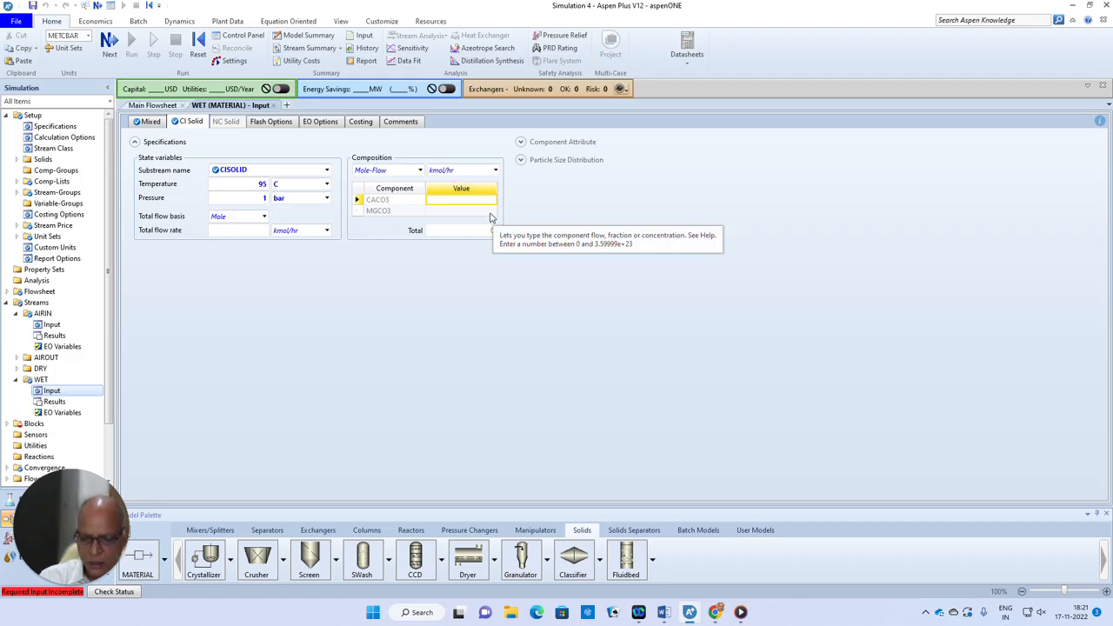
{"action": "left_click", "coordinate": [420, 169]}
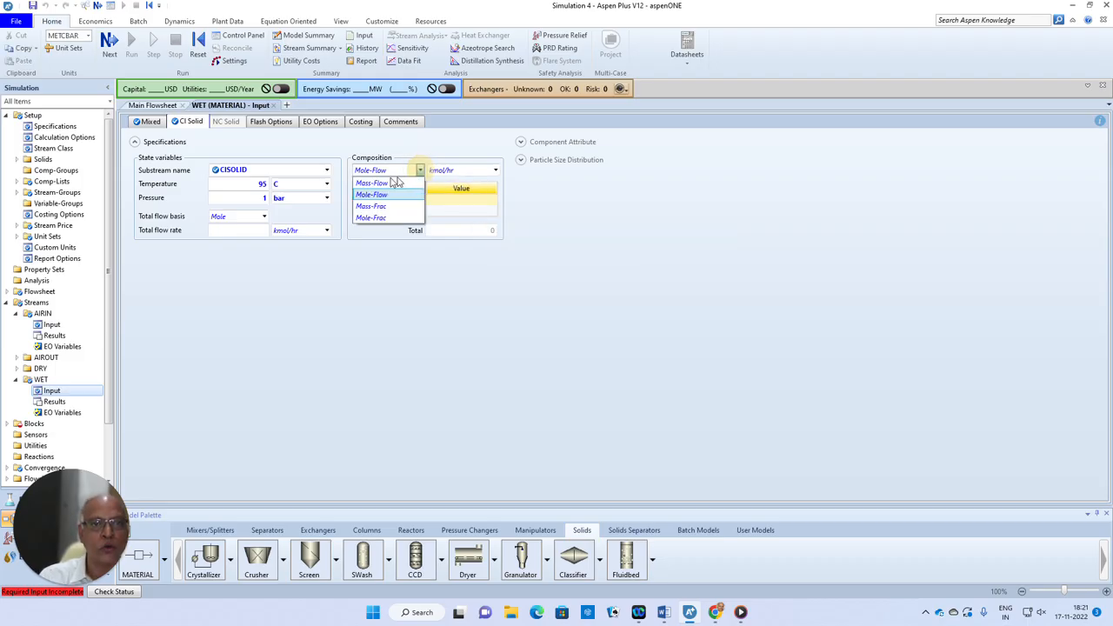
{"action": "left_click", "coordinate": [380, 183]}
{"action": "left_click", "coordinate": [460, 200]}
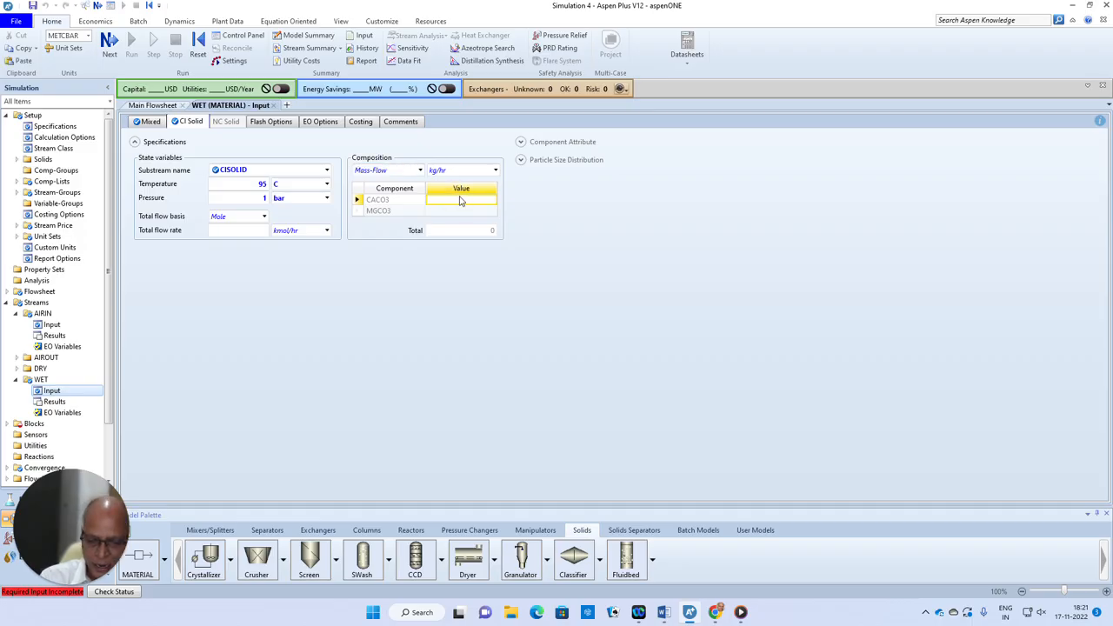
{"action": "type", "text": "800"}
{"action": "key", "text": "Return"}
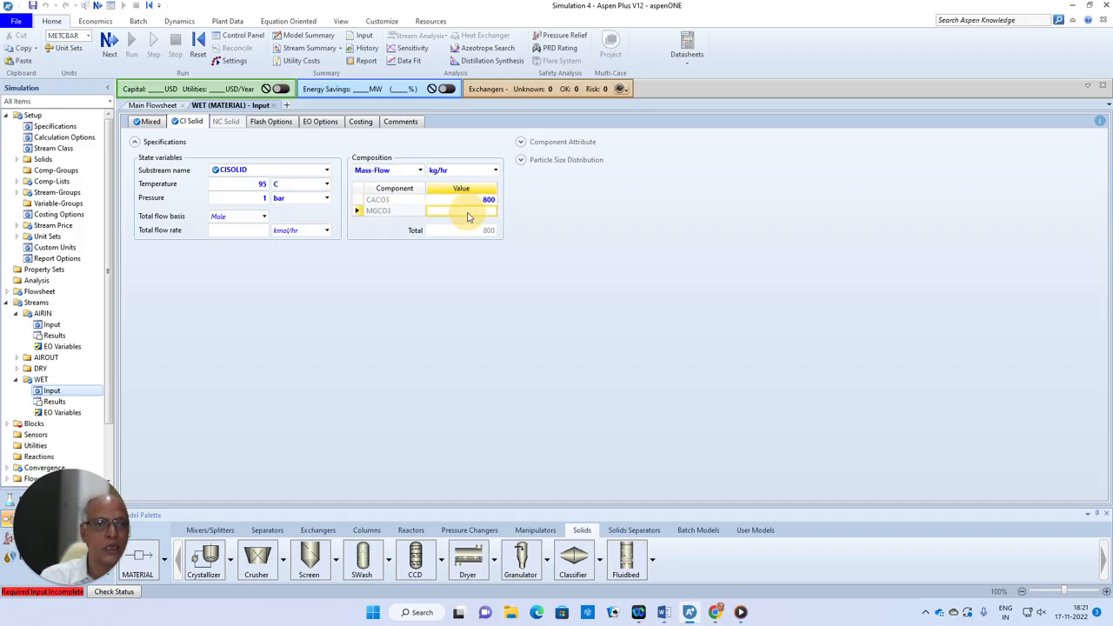
{"action": "type", "text": "8"}
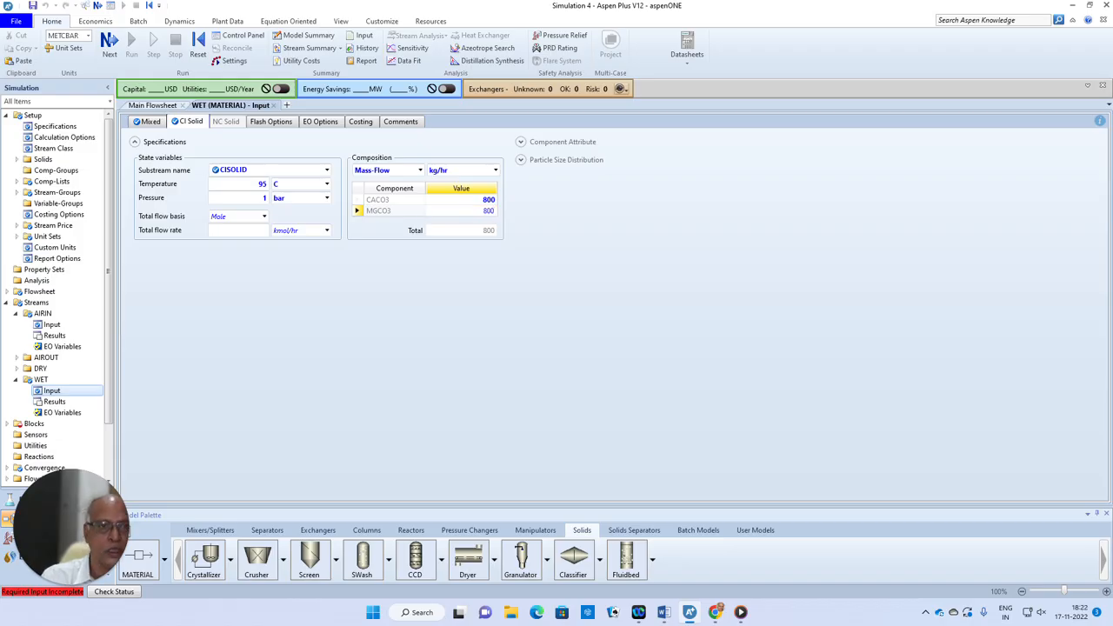
{"action": "type", "text": "00"}
{"action": "key", "text": "Return"}
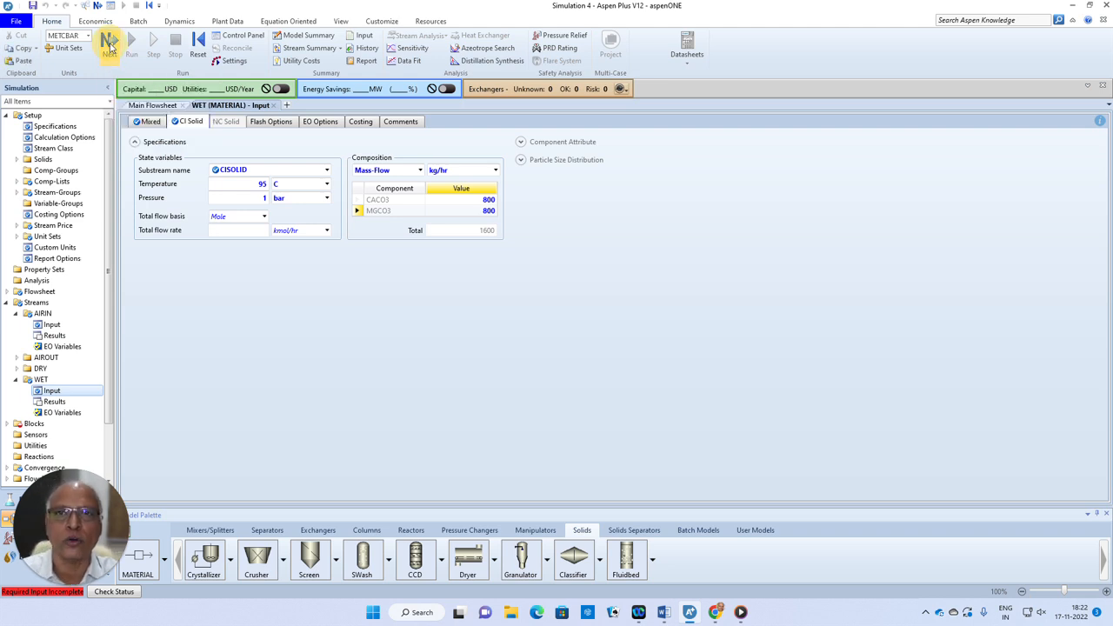
Open the input specifications of dryer block B1 and set its dryer type to Convective dryer.
{"action": "left_click", "coordinate": [109, 44]}
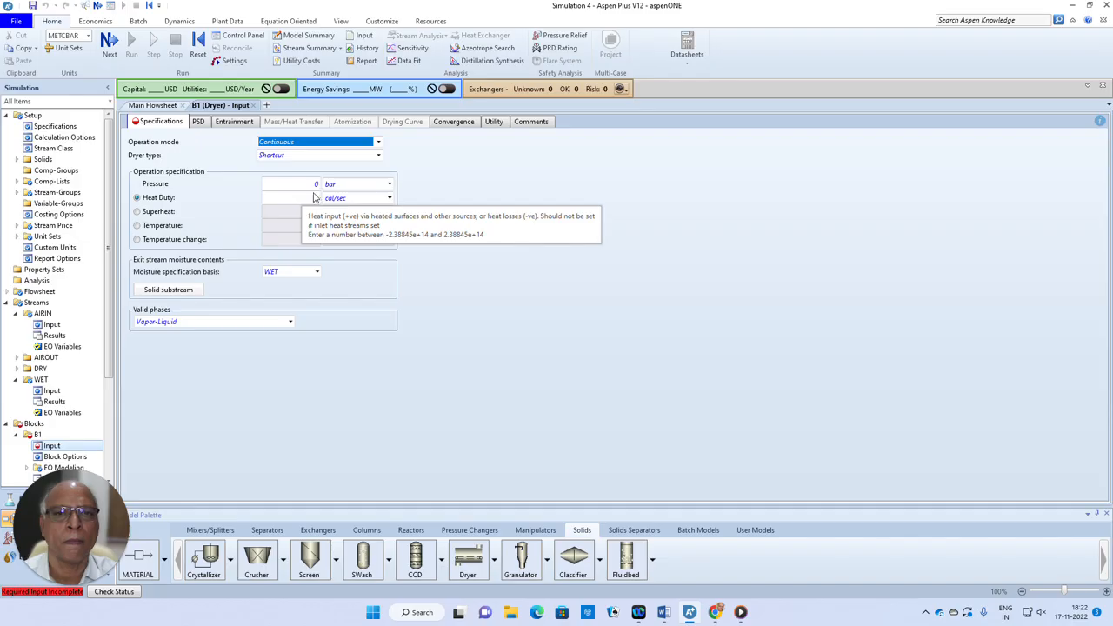
{"action": "left_click", "coordinate": [310, 193]}
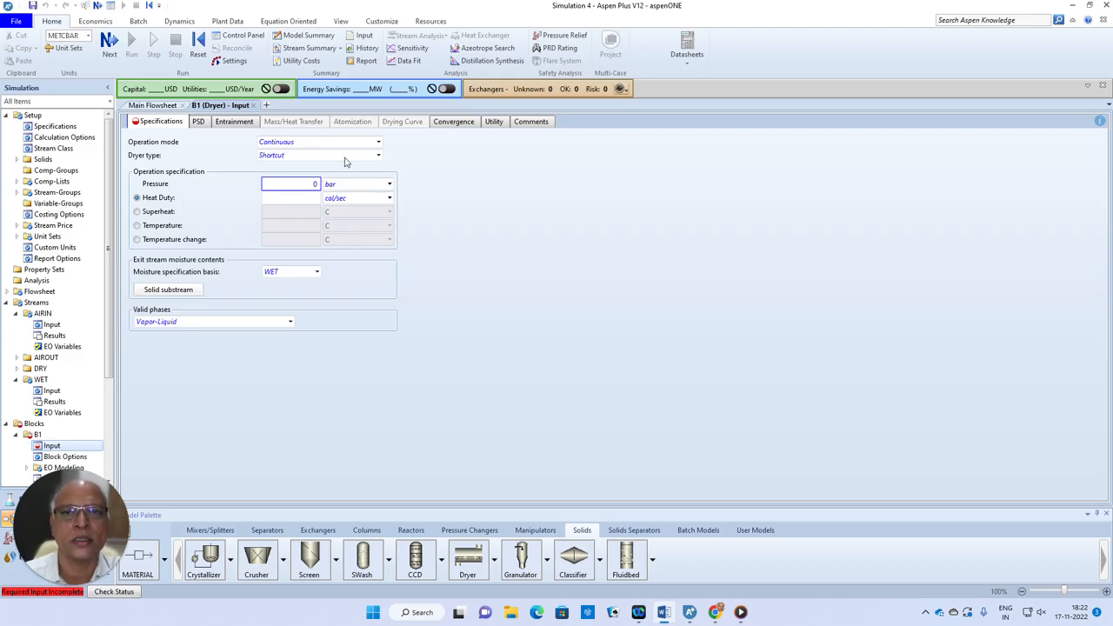
{"action": "left_click", "coordinate": [379, 155]}
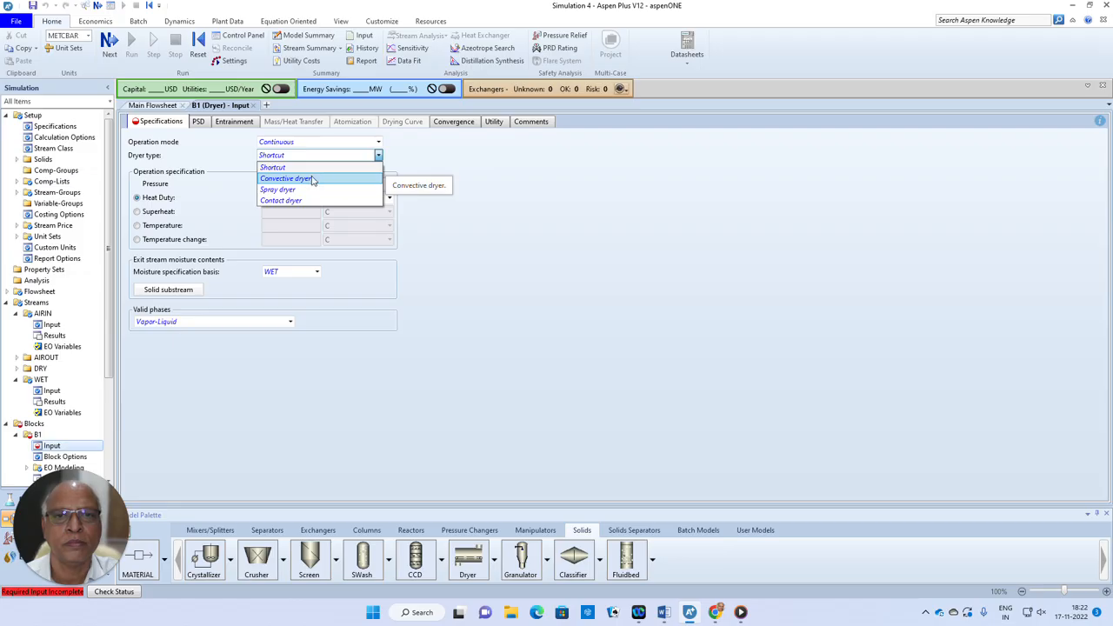
{"action": "left_click", "coordinate": [312, 180]}
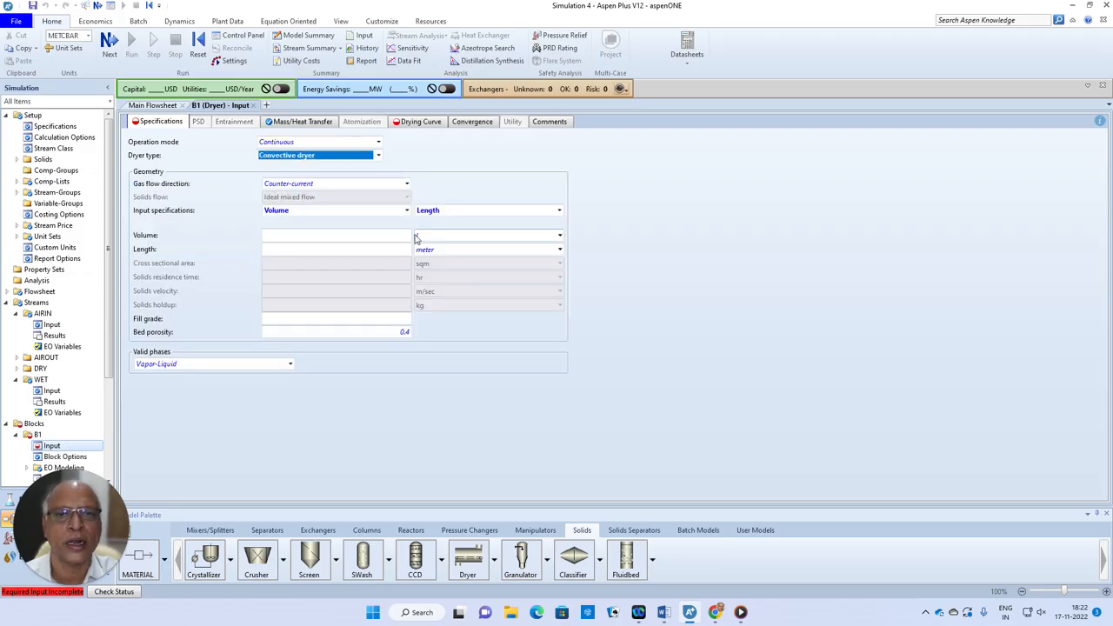
Specify the dryer geometry by solids residence time and length, with a 6 meter length and a 3 hr residence time.
{"action": "left_click", "coordinate": [406, 211]}
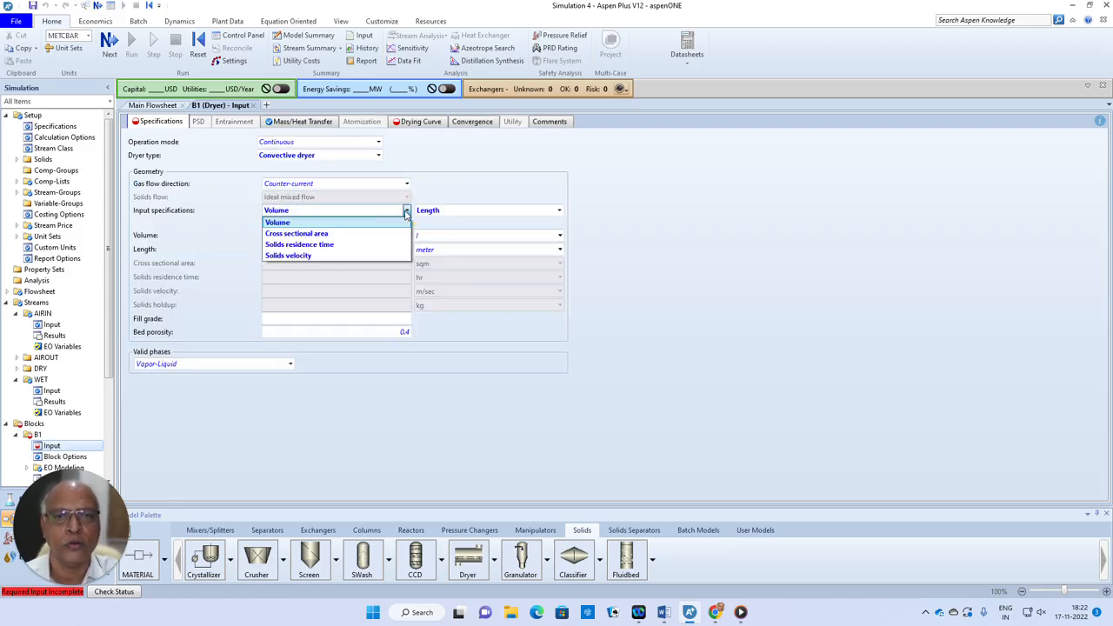
{"action": "left_click", "coordinate": [346, 244]}
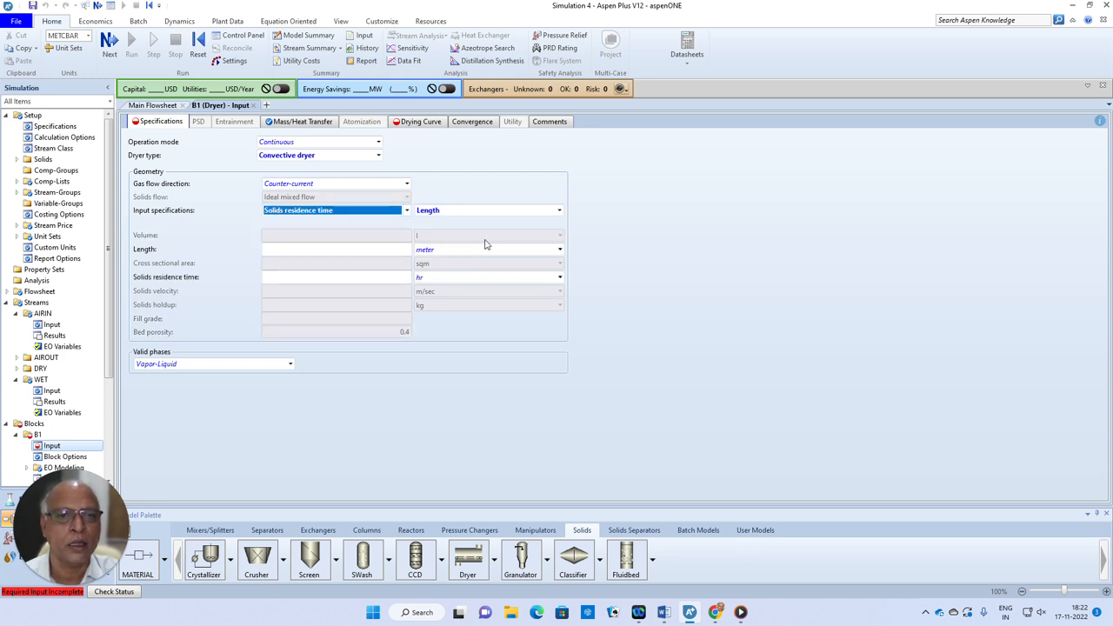
{"action": "left_click", "coordinate": [385, 250]}
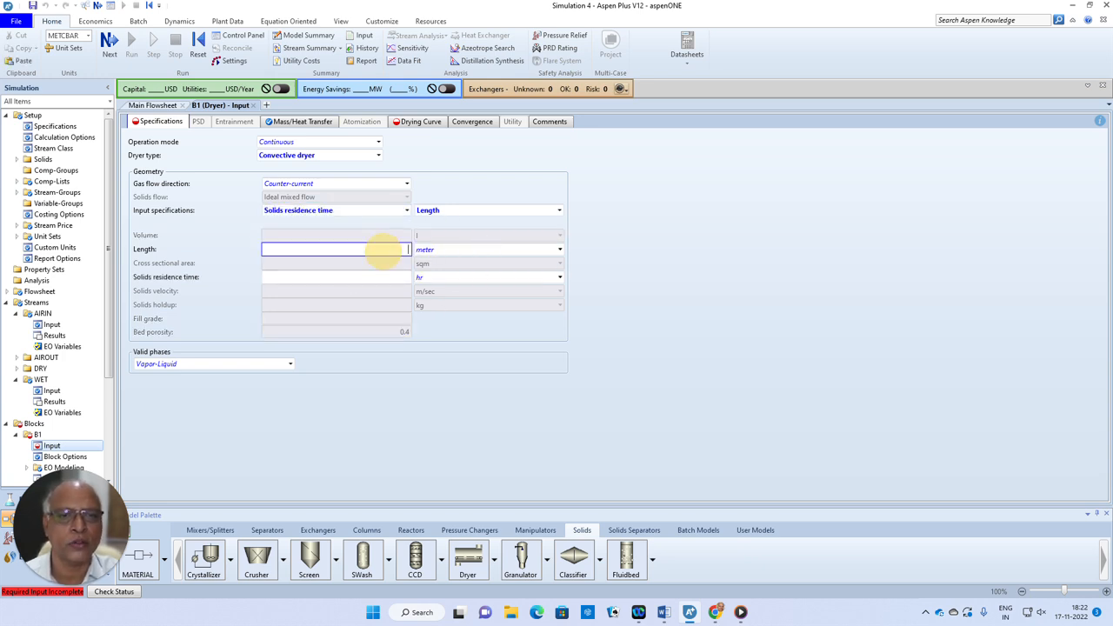
{"action": "type", "text": "6"}
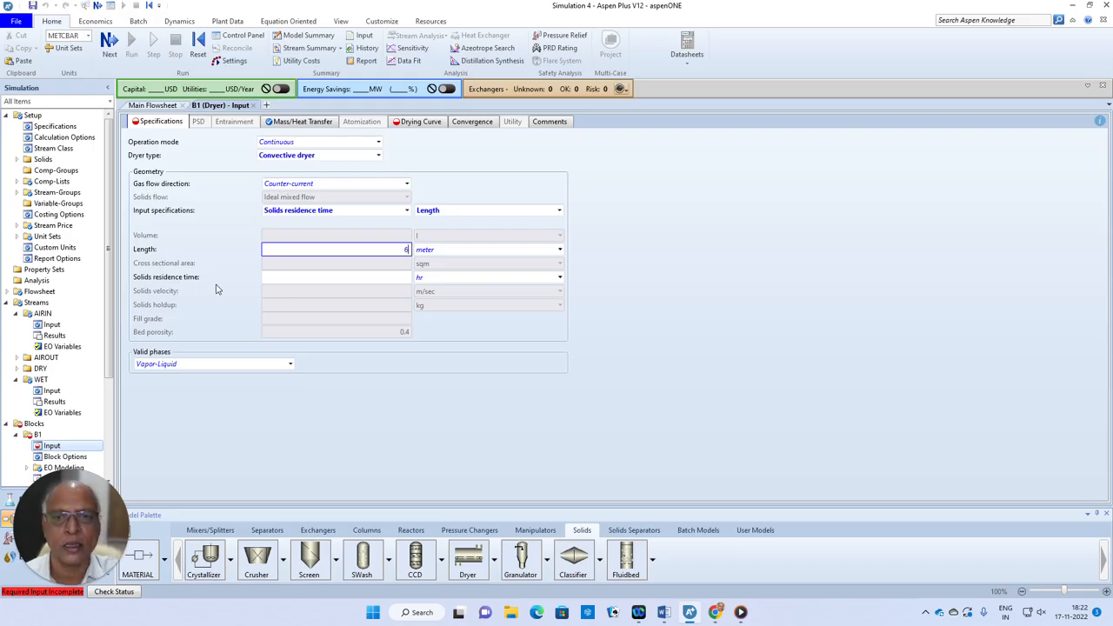
{"action": "left_click", "coordinate": [407, 280]}
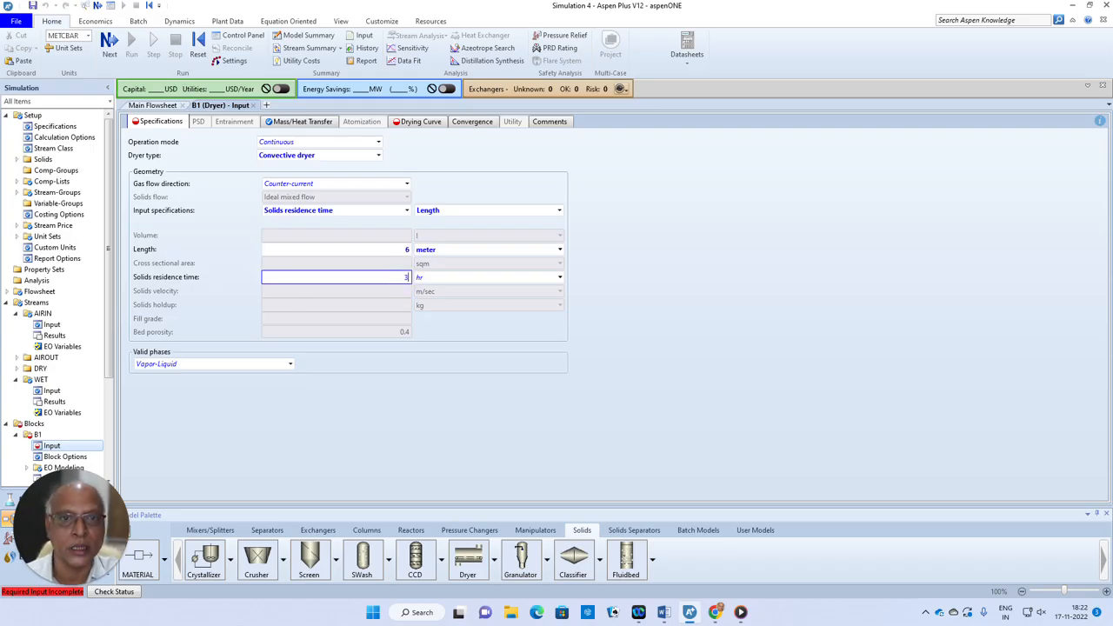
{"action": "type", "text": "3"}
{"action": "left_click", "coordinate": [522, 395]}
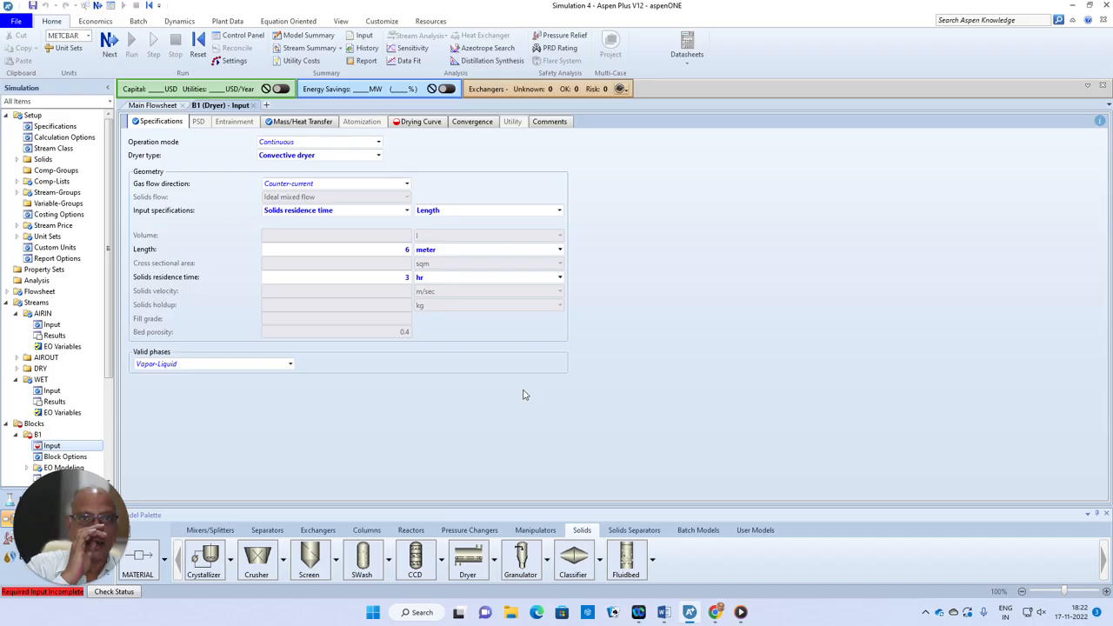
Specify the dryer's mass transfer coefficient directly as 5e-4 m/sec.
{"action": "left_click", "coordinate": [301, 121]}
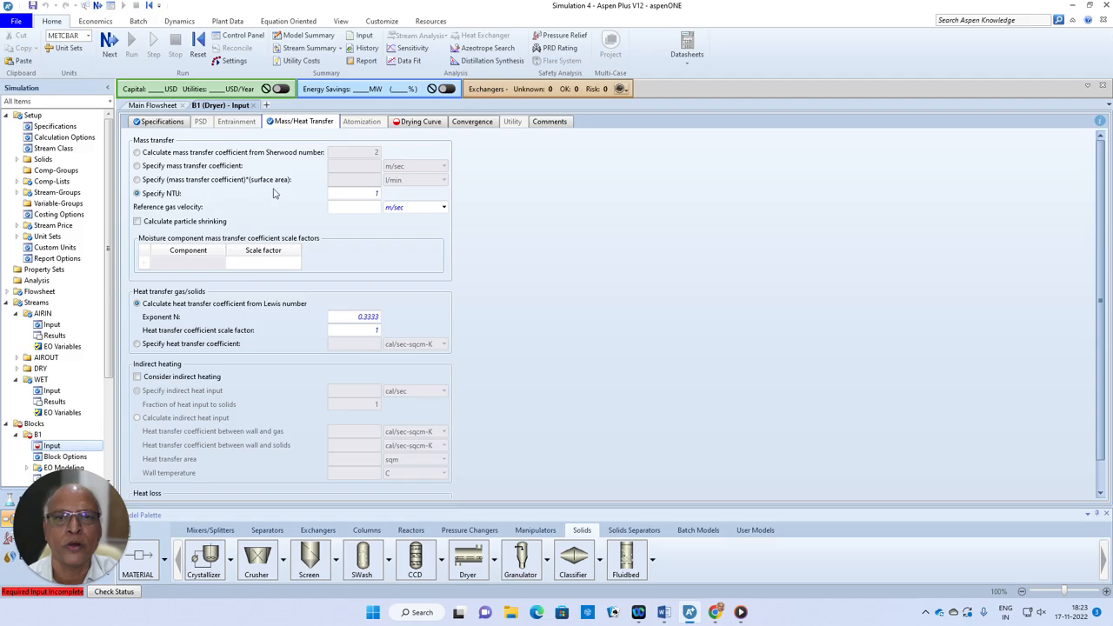
{"action": "left_click", "coordinate": [137, 166]}
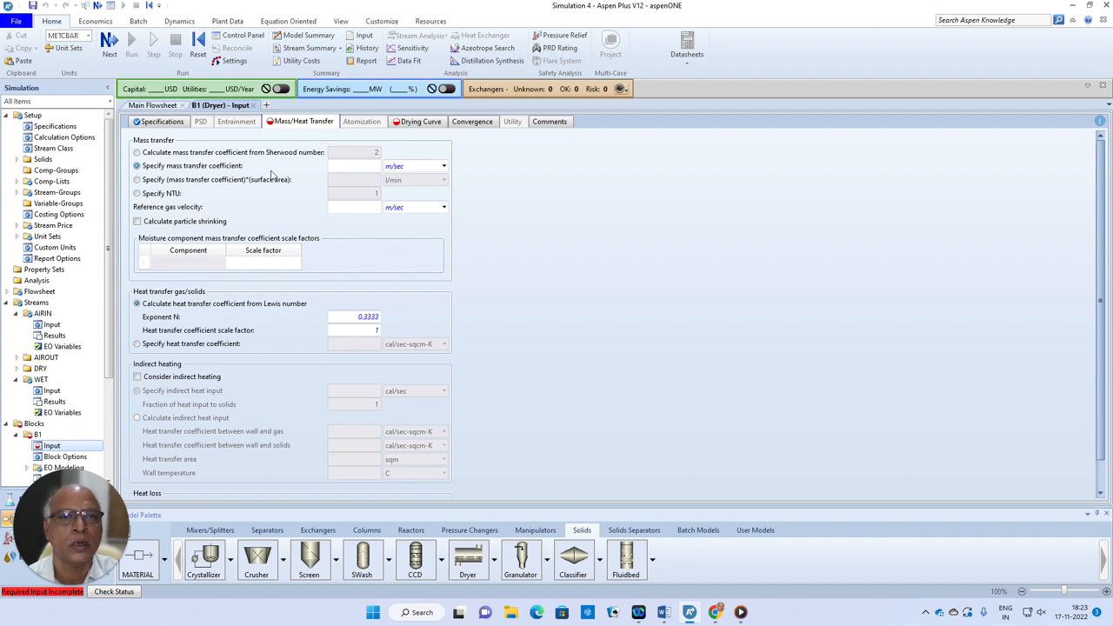
{"action": "left_click", "coordinate": [356, 166]}
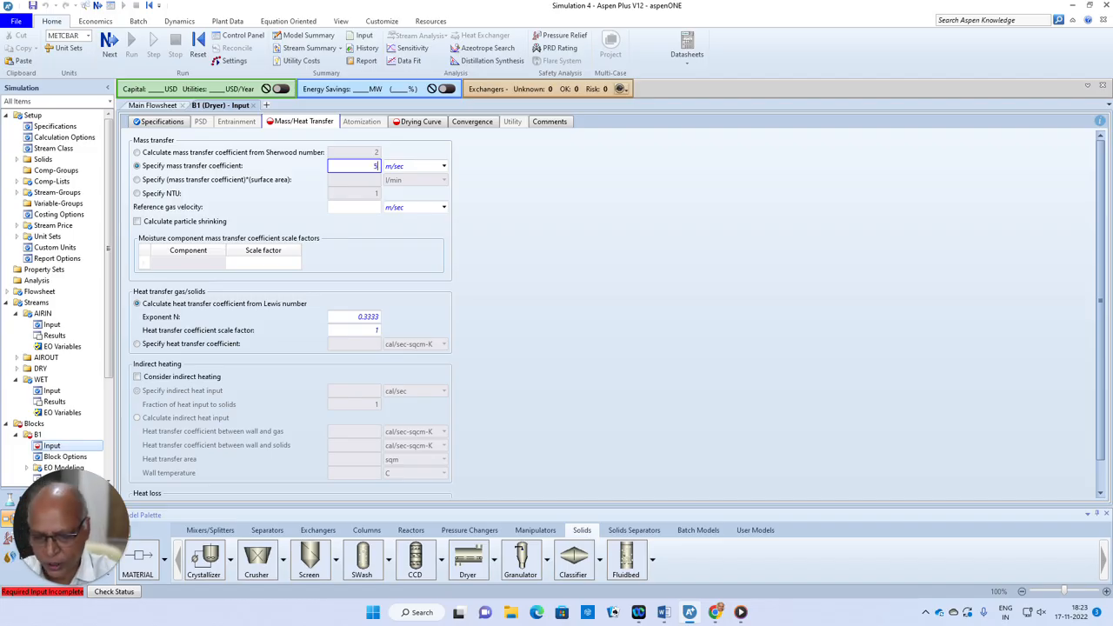
{"action": "type", "text": "5e-4"}
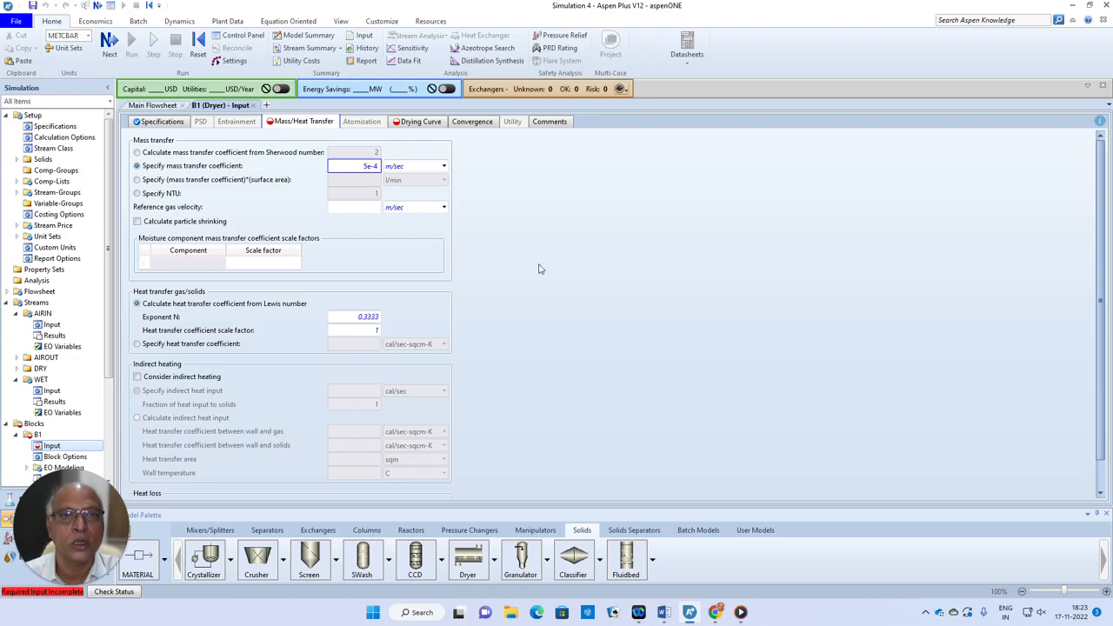
{"action": "left_click", "coordinate": [538, 266]}
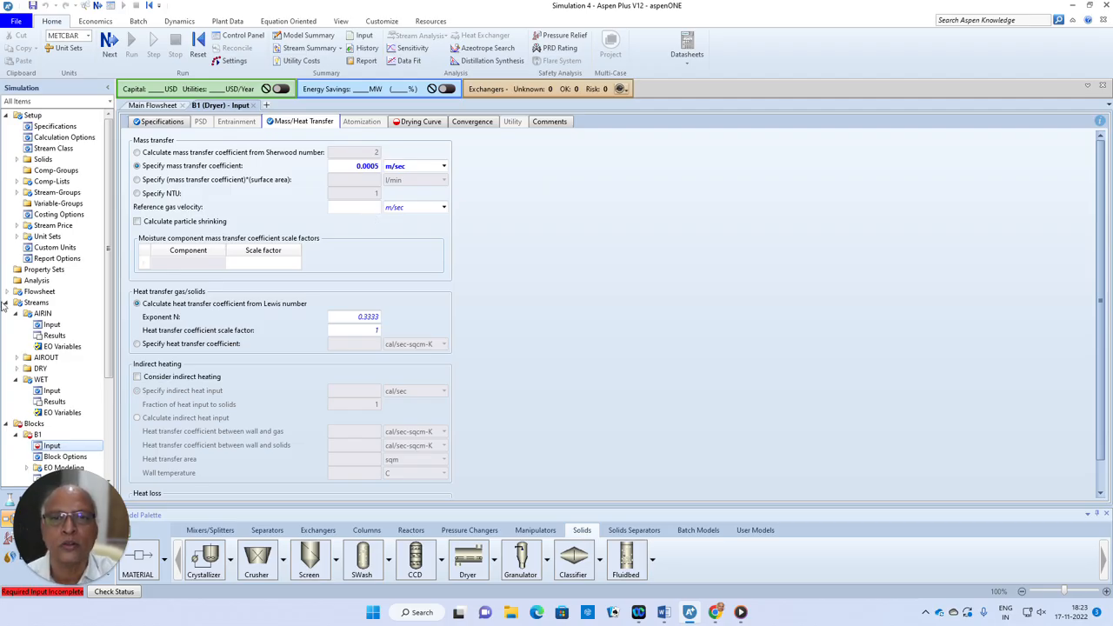
Change the stream class of the GLOBAL flowsheet section to MIXCIPSD in the simulation setup.
{"action": "left_click", "coordinate": [52, 148]}
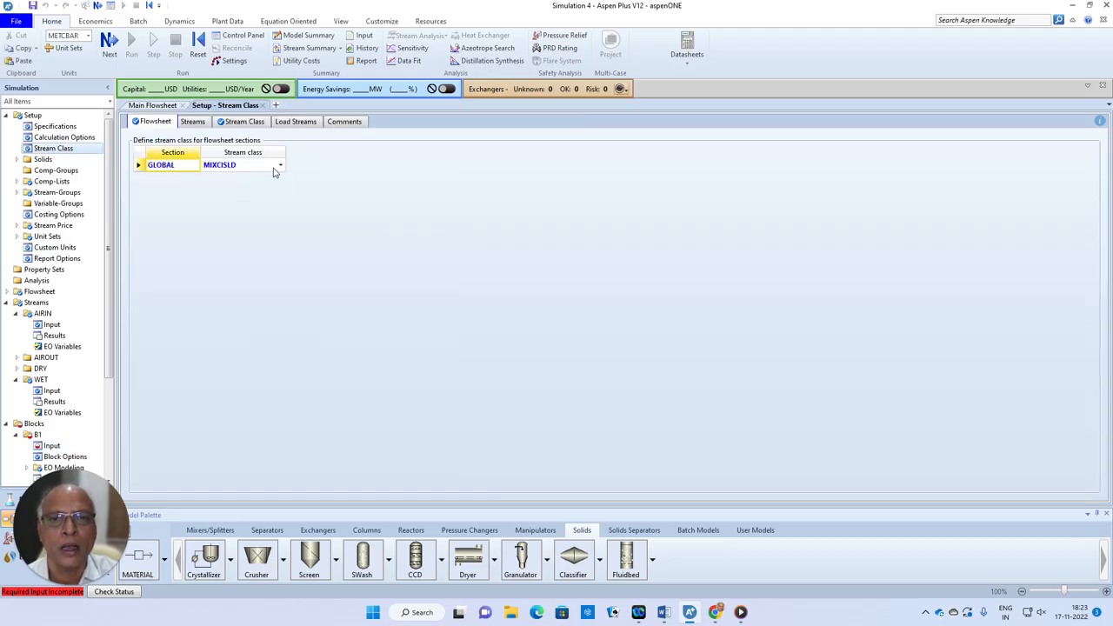
{"action": "left_click", "coordinate": [279, 165]}
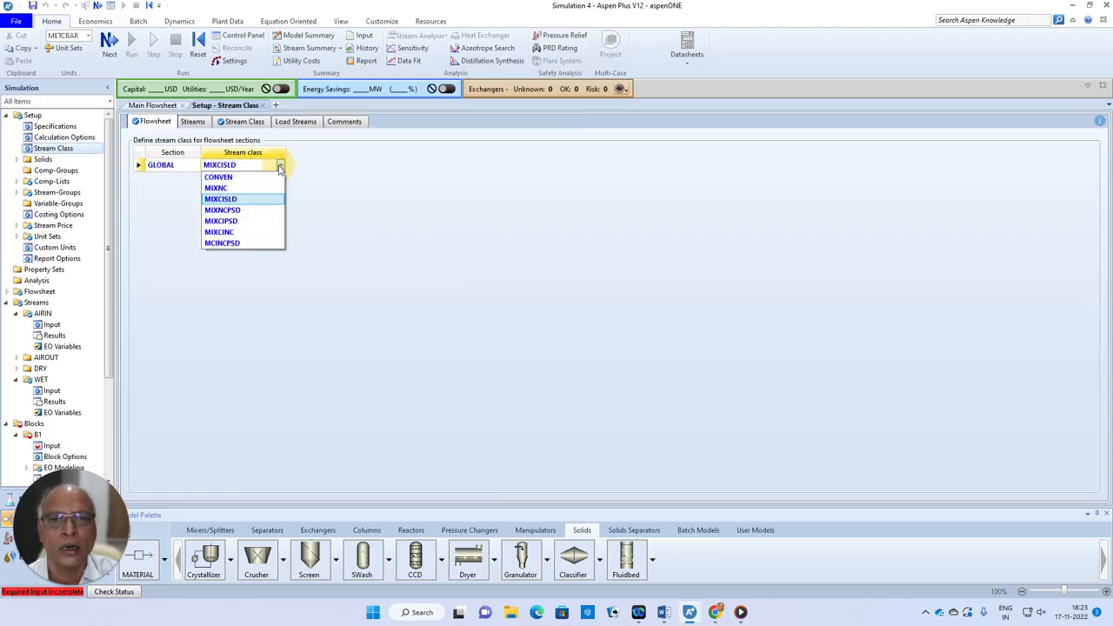
{"action": "left_click", "coordinate": [248, 225]}
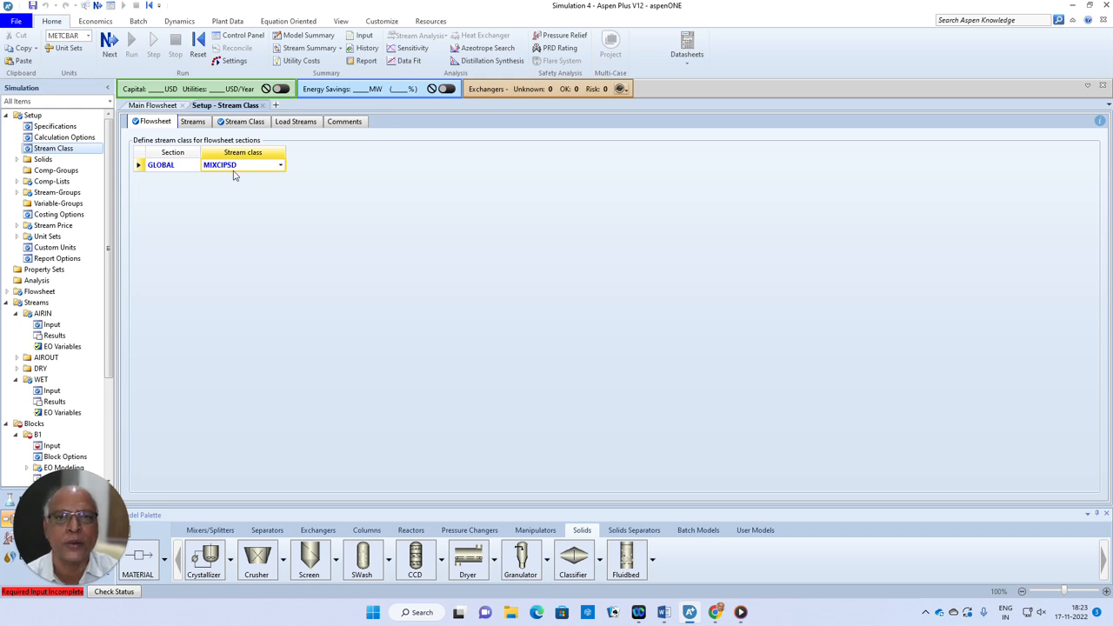
Open dryer B1's drying curve inputs and set critical solids moisture content to 0.1 and equilibrium solids moisture content to 0.05.
{"action": "left_click", "coordinate": [155, 105]}
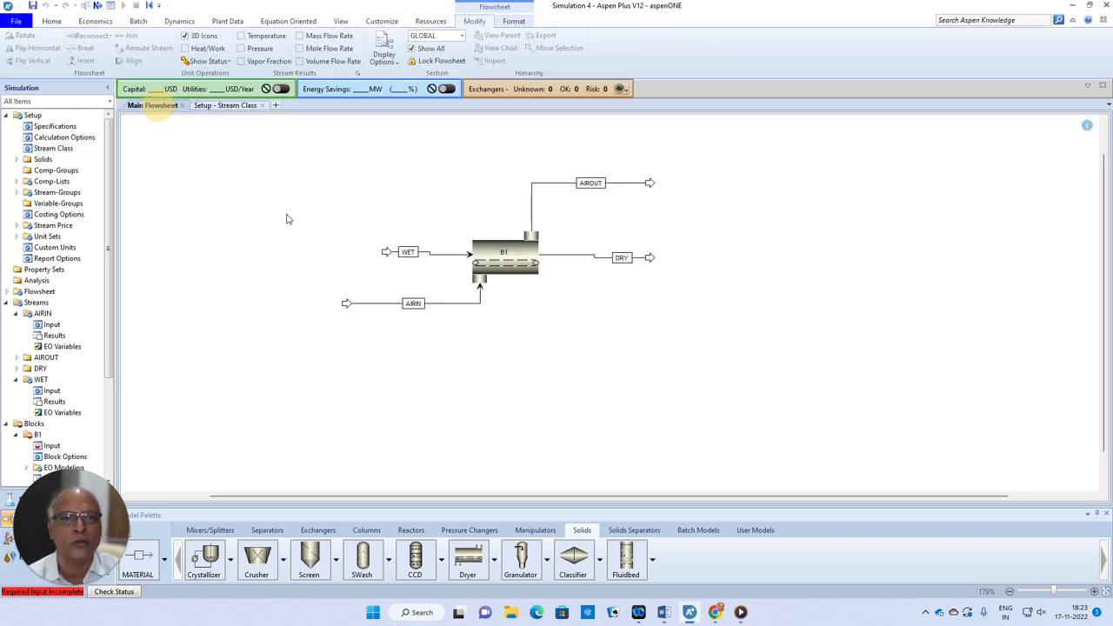
{"action": "left_click", "coordinate": [100, 8]}
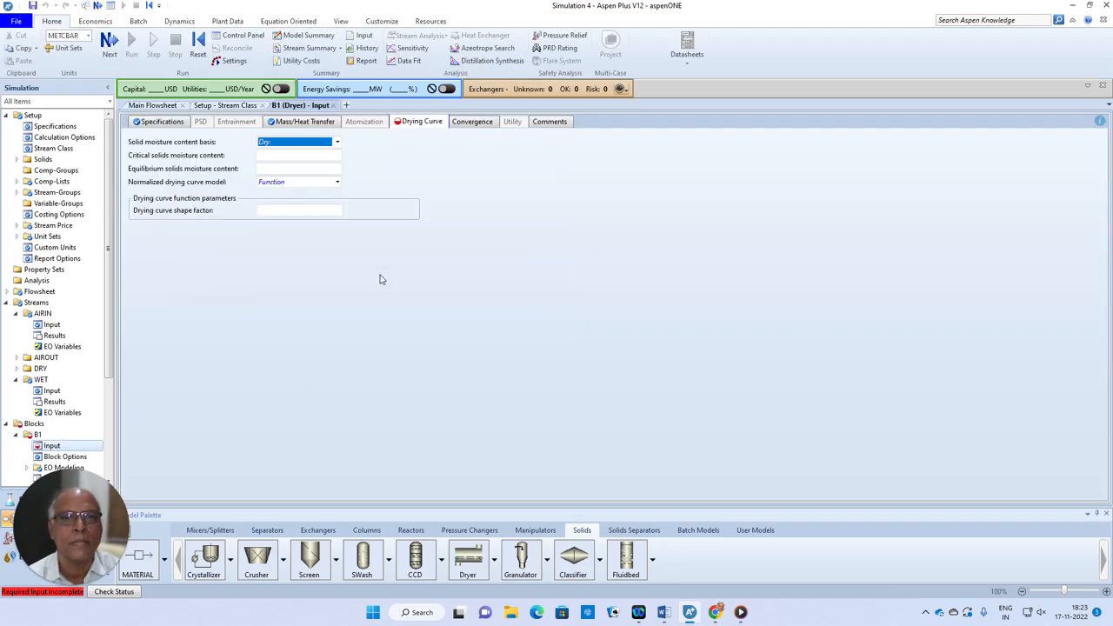
{"action": "left_click", "coordinate": [320, 157]}
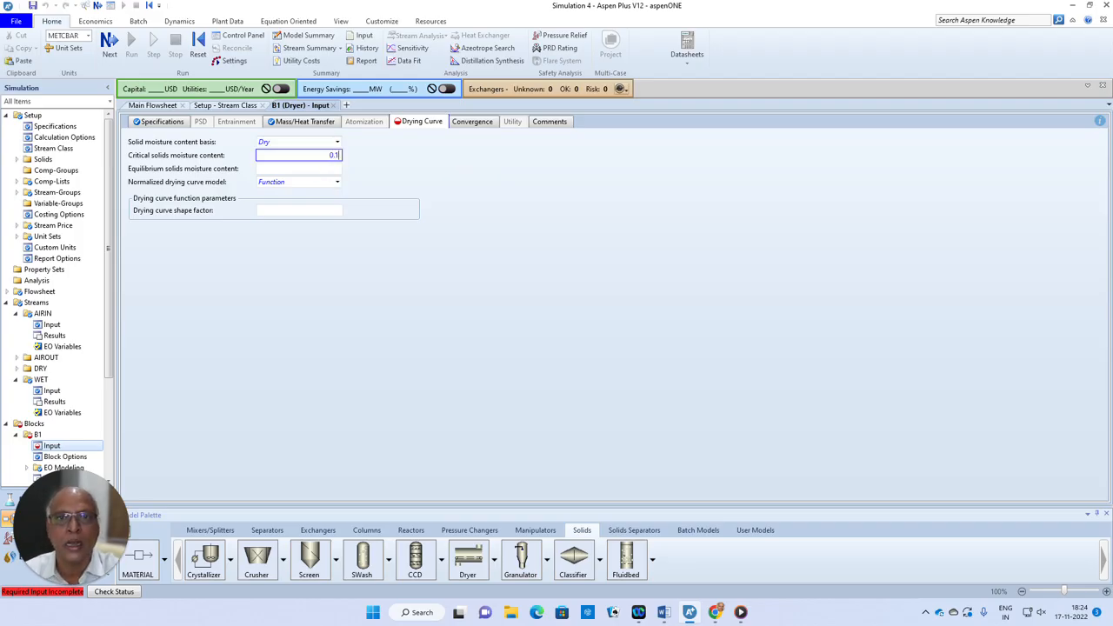
{"action": "type", "text": "0.1"}
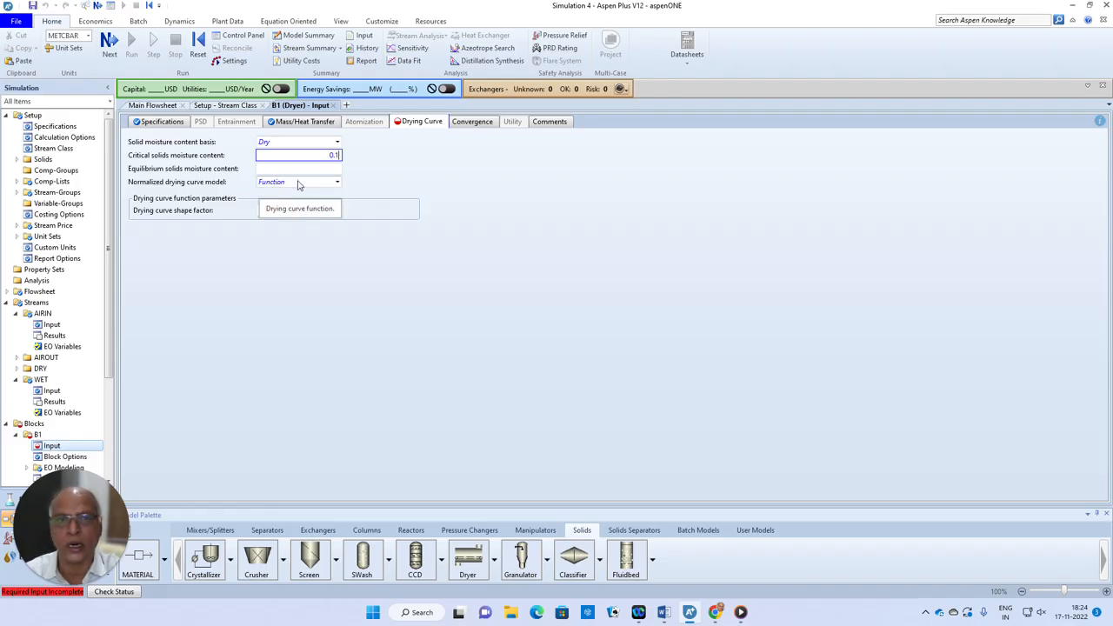
{"action": "key", "text": "Tab"}
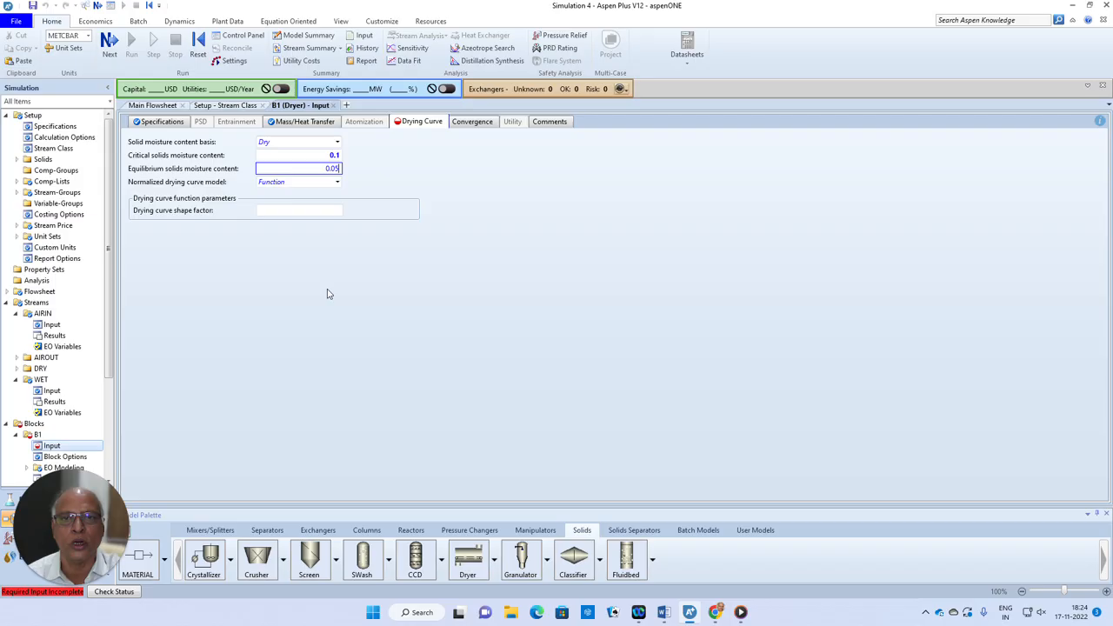
{"action": "key", "text": "Return"}
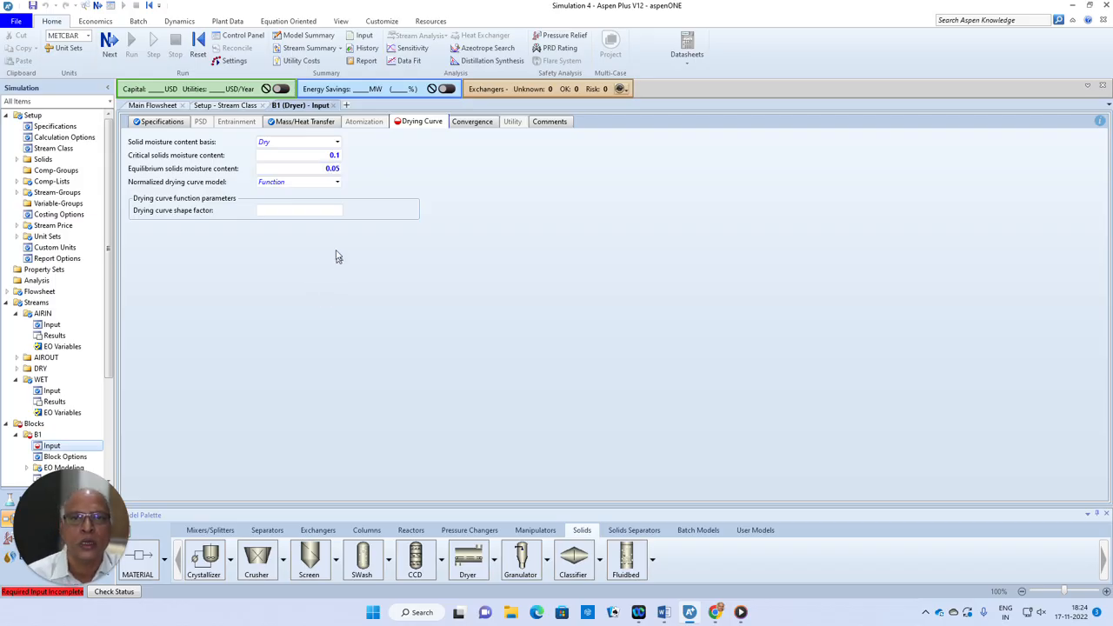
Set the normalized drying curve model to Data and enter the moisture/drying rate pairs 0/0 and 0.1/0.1.
{"action": "left_click", "coordinate": [338, 184]}
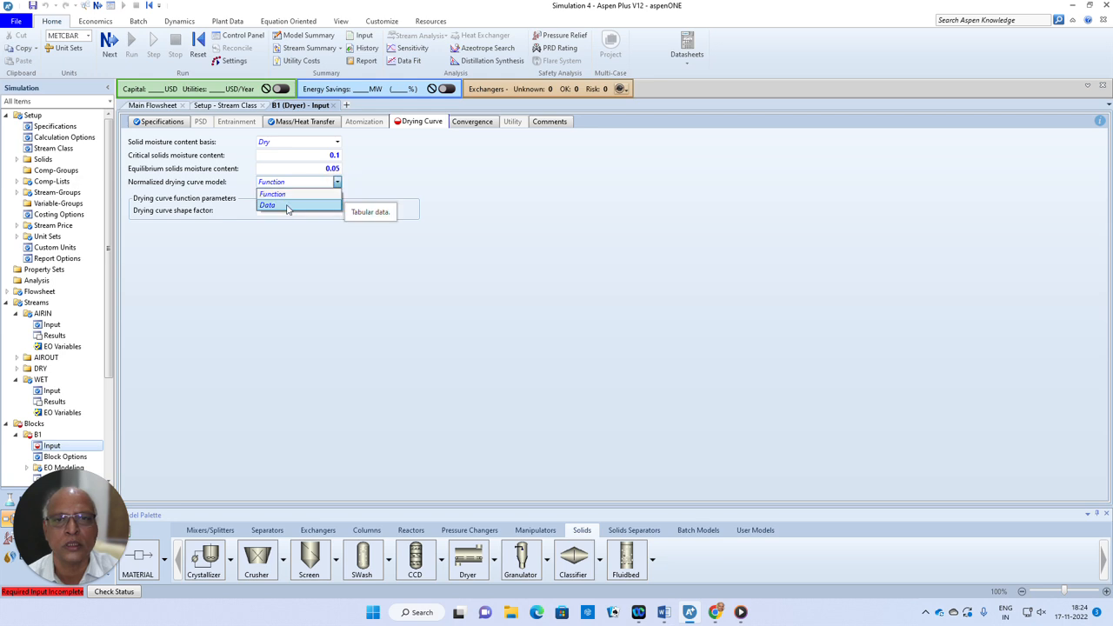
{"action": "left_click", "coordinate": [290, 207]}
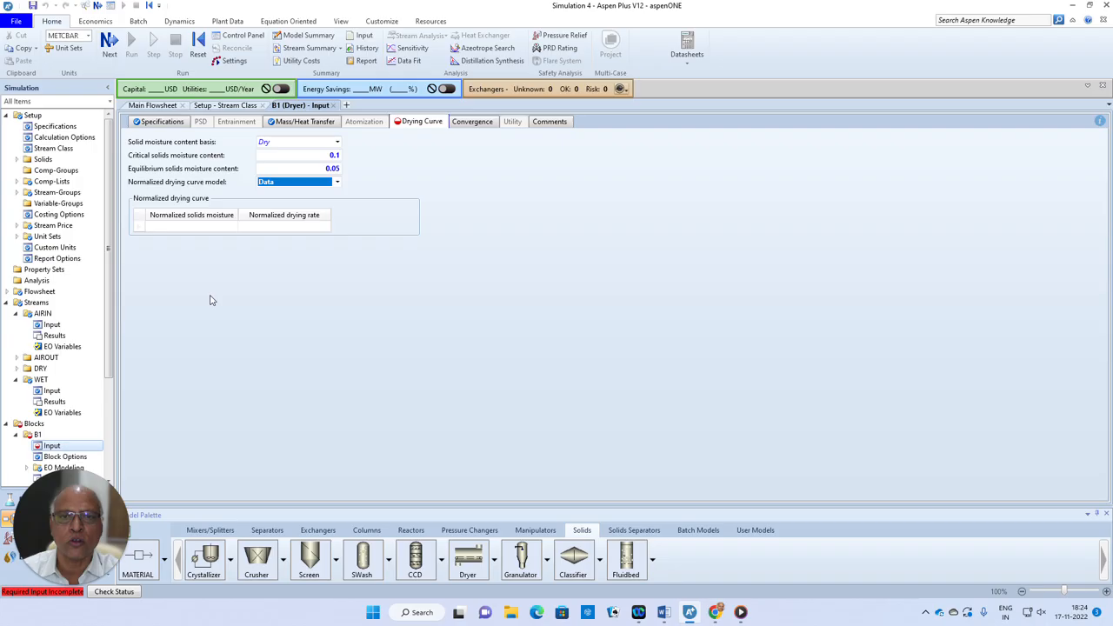
{"action": "left_click", "coordinate": [228, 227]}
{"action": "type", "text": "0"}
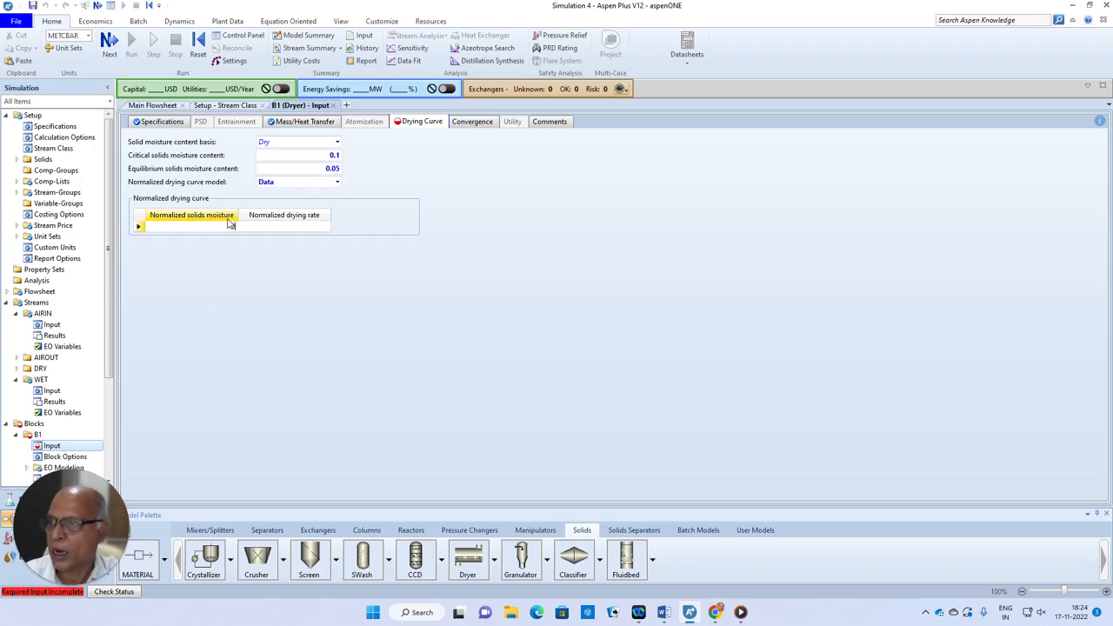
{"action": "key", "text": "Tab"}
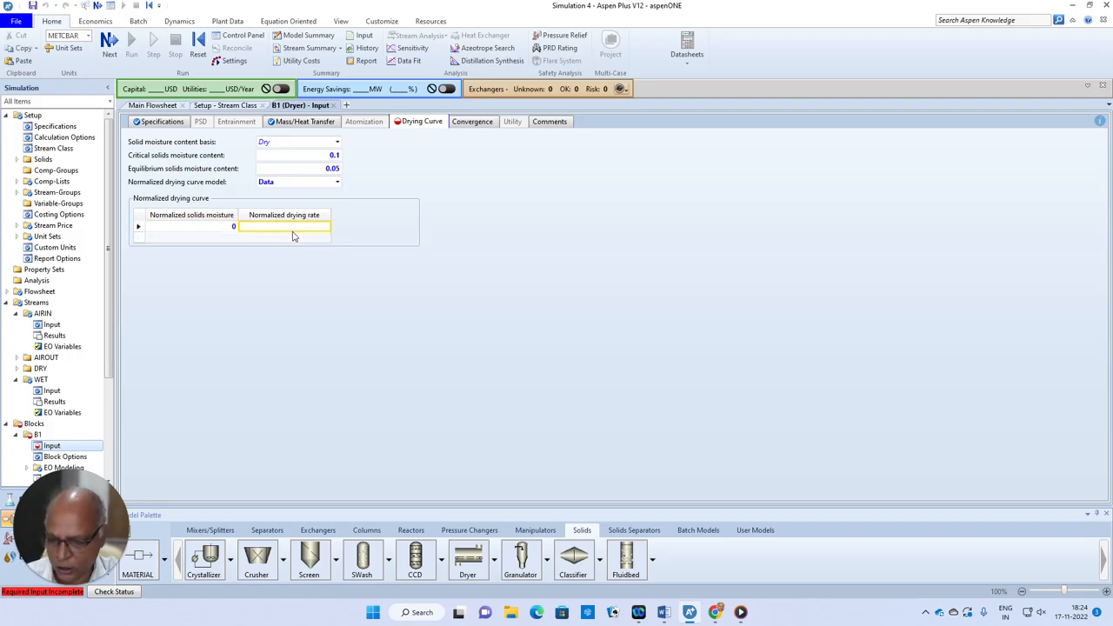
{"action": "type", "text": "0"}
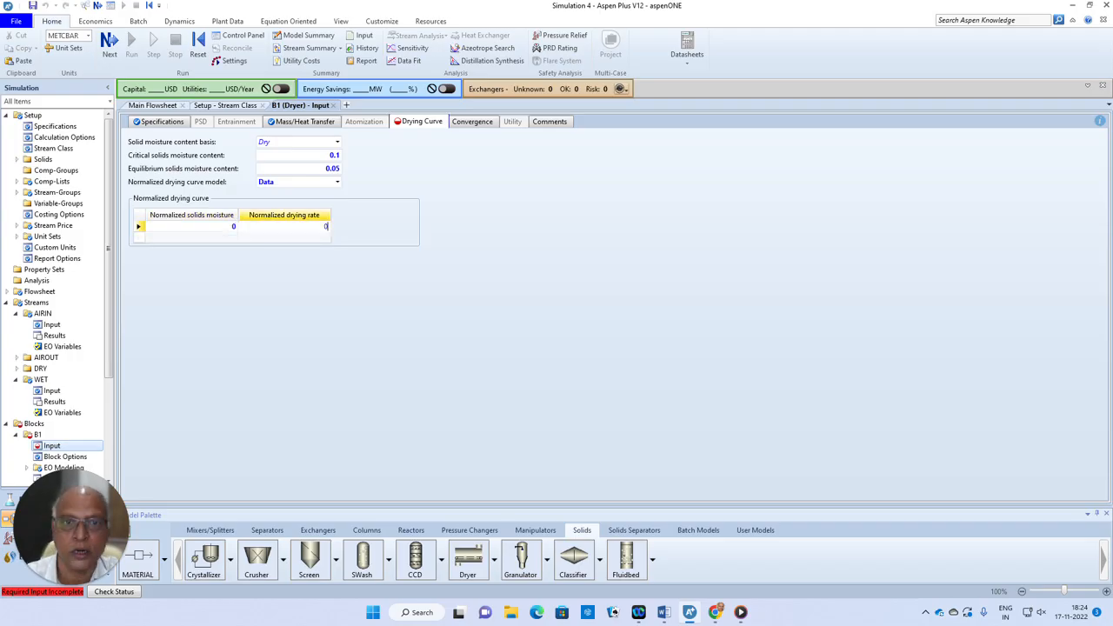
{"action": "left_click", "coordinate": [219, 238]}
{"action": "type", "text": "0."}
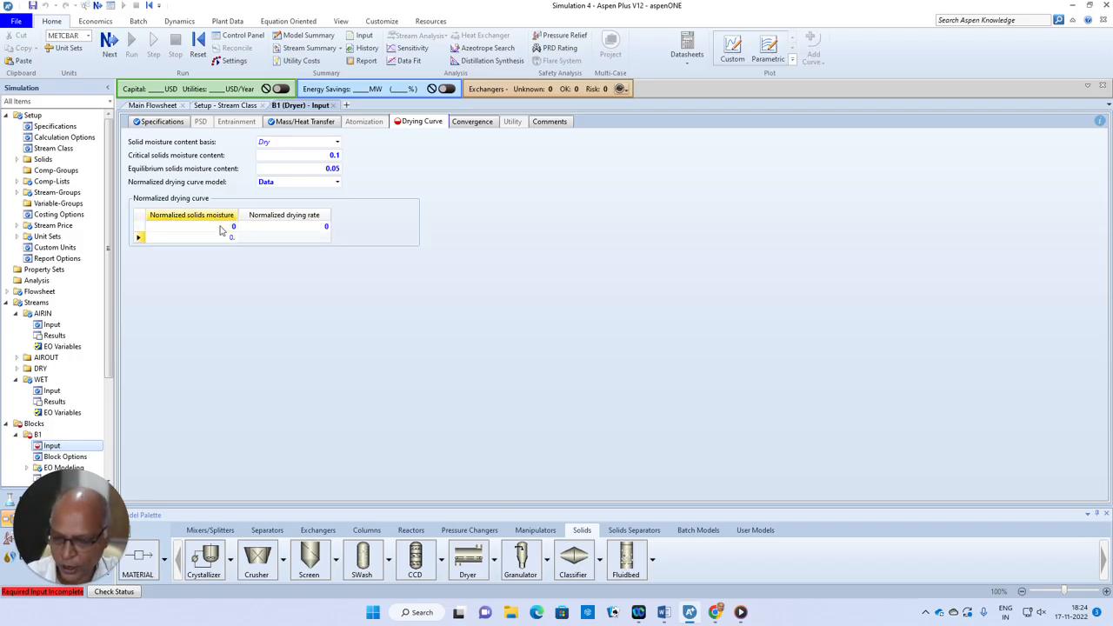
{"action": "type", "text": "1"}
{"action": "left_click", "coordinate": [298, 241]}
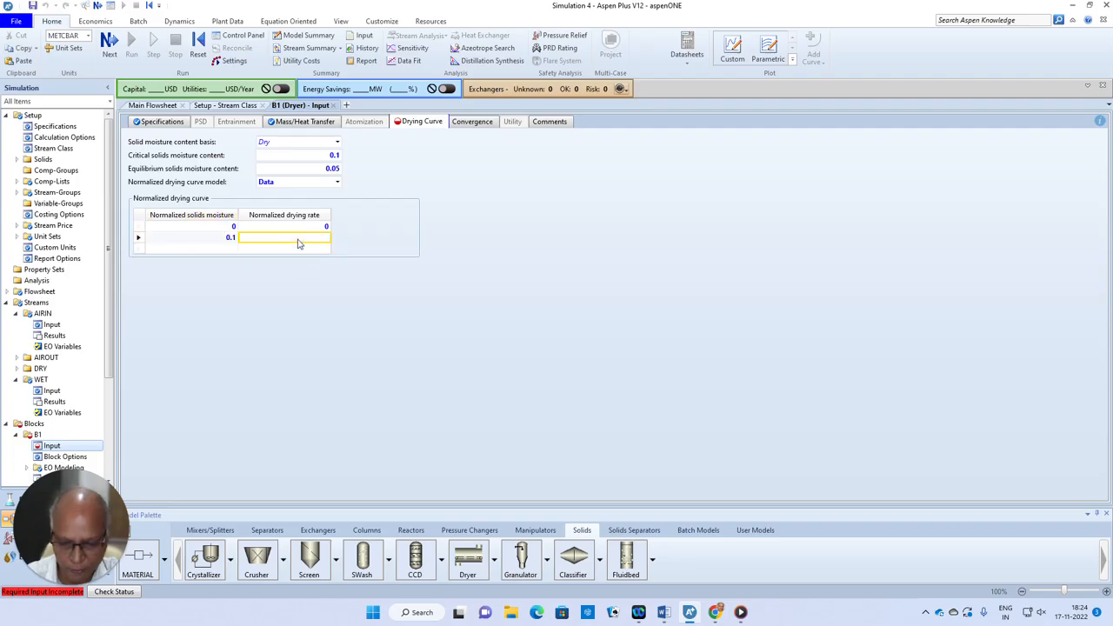
{"action": "type", "text": "0.1"}
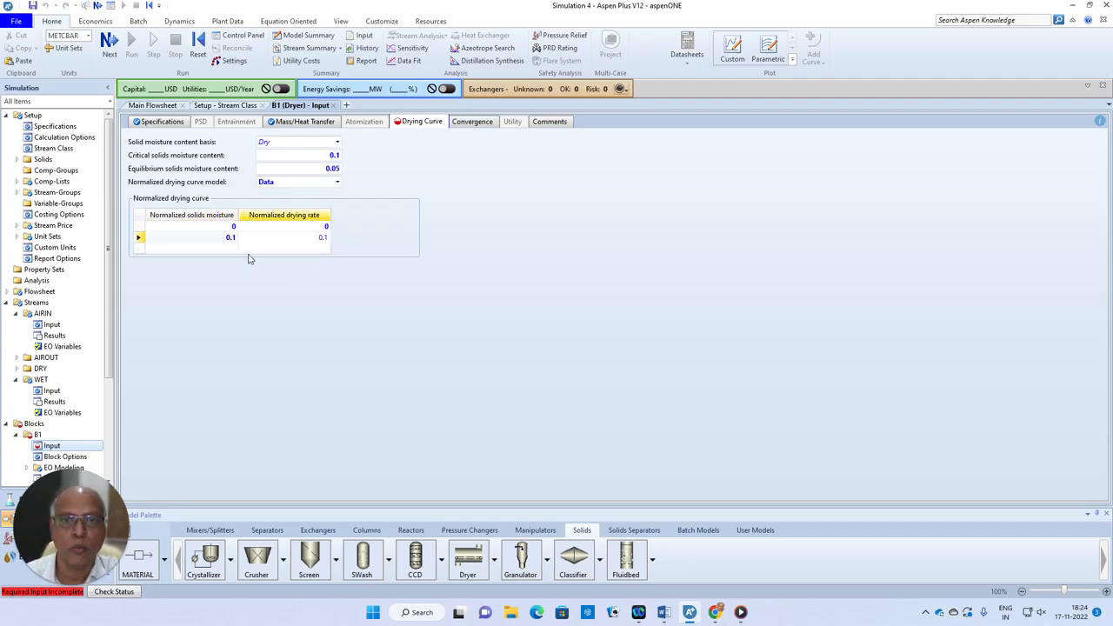
Add the normalized solids moisture/drying rate pairs 0.2/0.5 and 0.35/0.8 to the drying curve table.
{"action": "left_click", "coordinate": [228, 251]}
{"action": "type", "text": "0.2"}
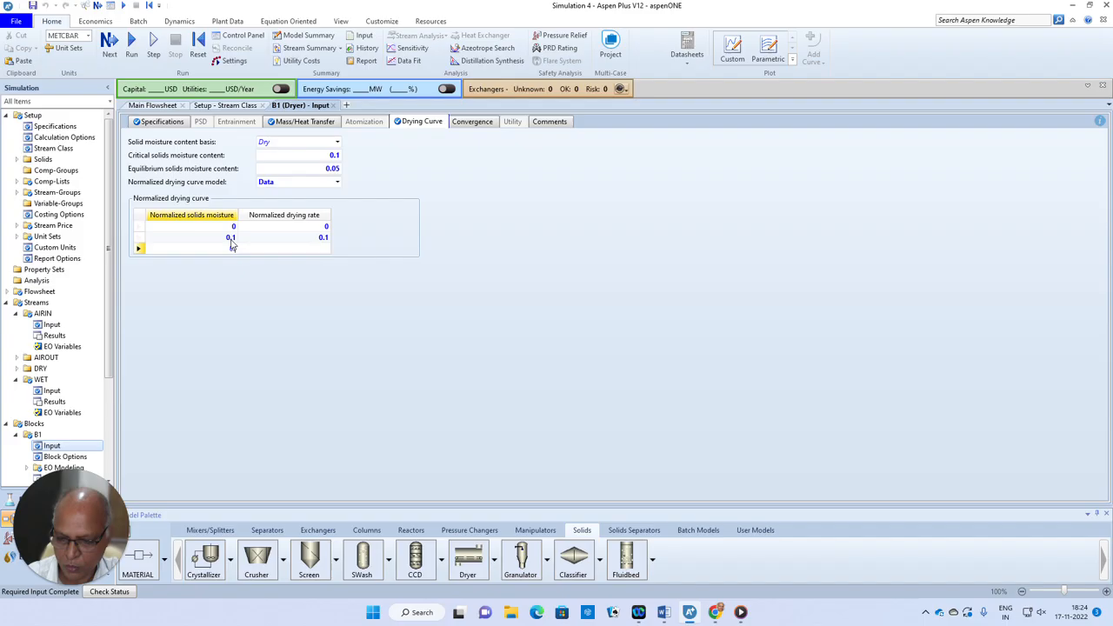
{"action": "left_click", "coordinate": [311, 251]}
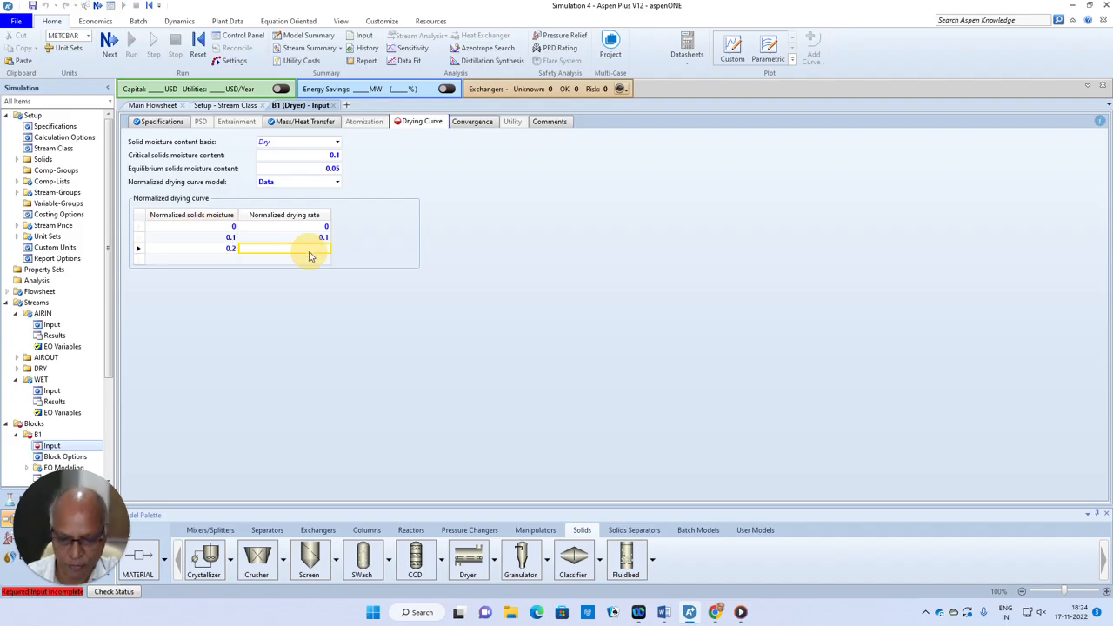
{"action": "type", "text": "0.5"}
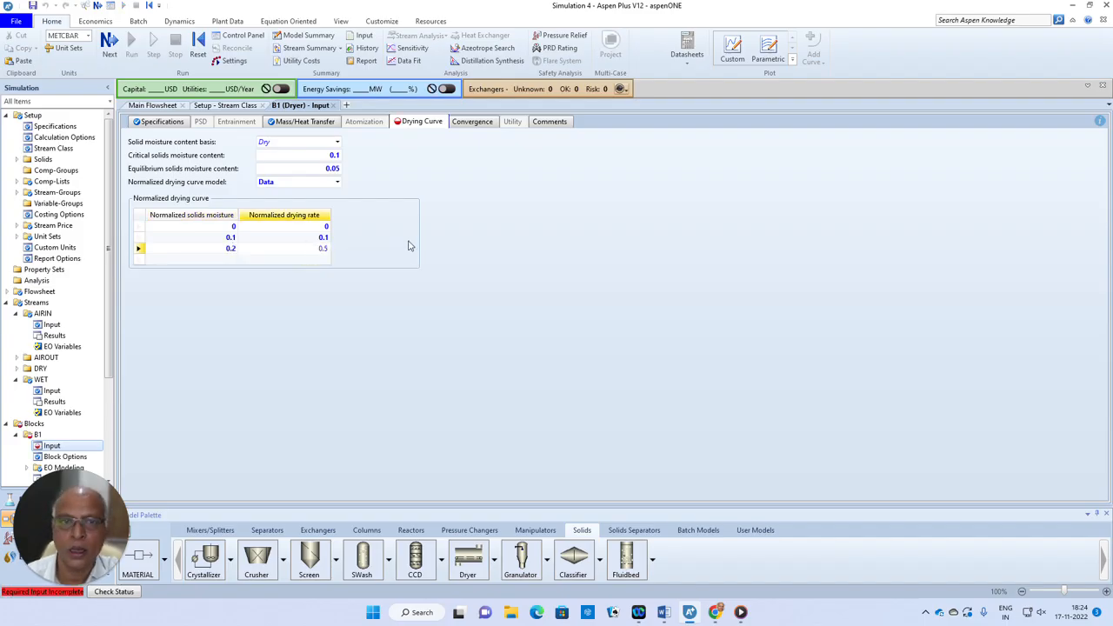
{"action": "left_click", "coordinate": [232, 261]}
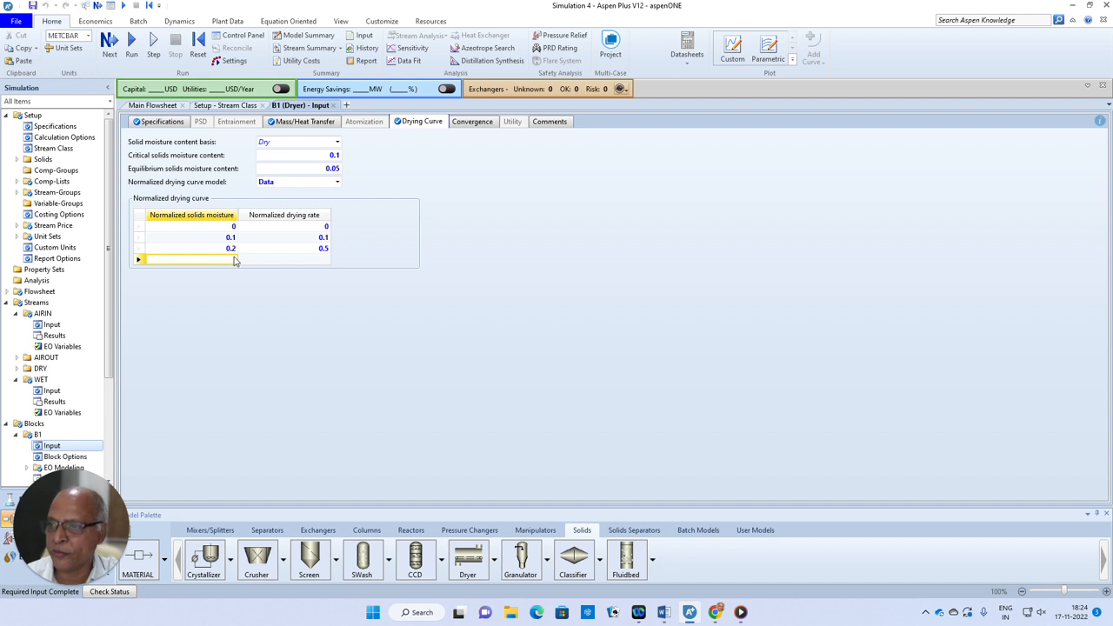
{"action": "type", "text": "0"}
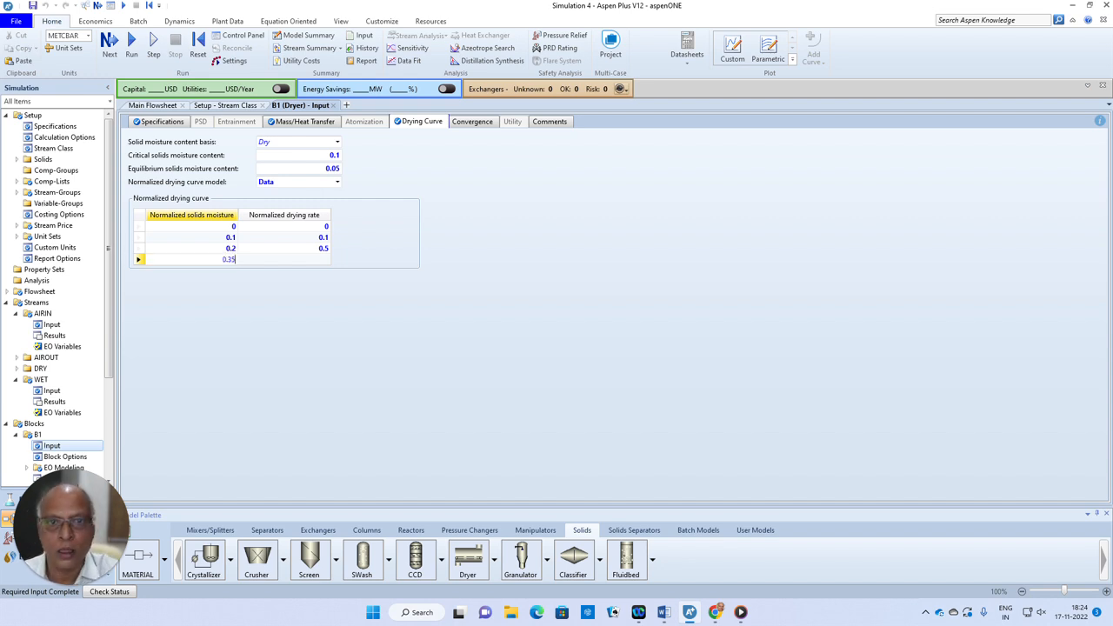
{"action": "type", "text": ".35"}
{"action": "left_click", "coordinate": [317, 261]}
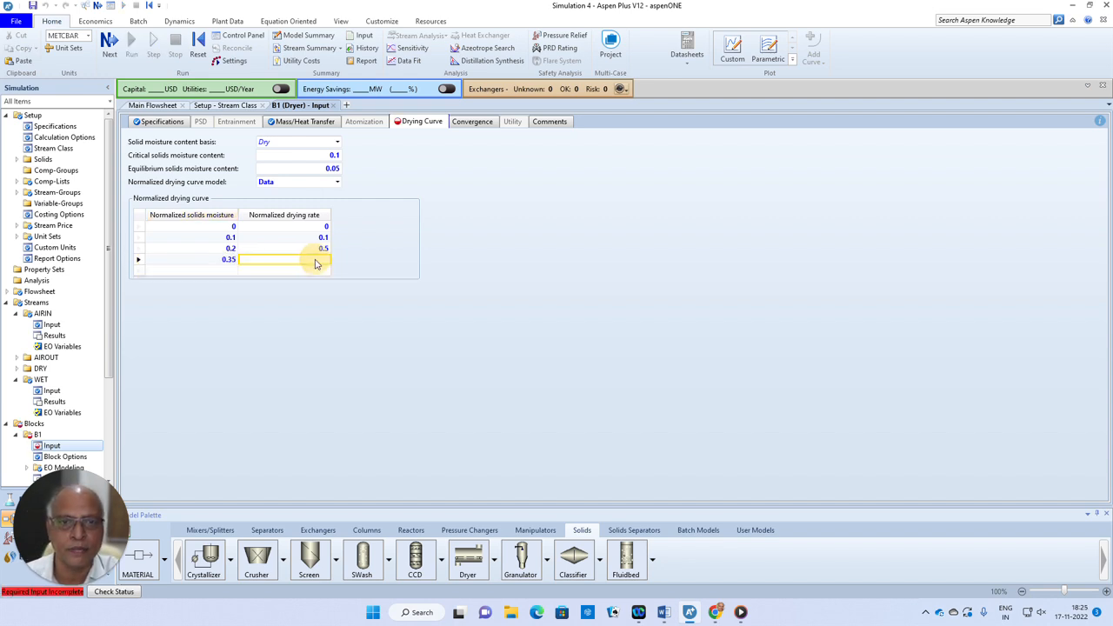
{"action": "type", "text": "0"}
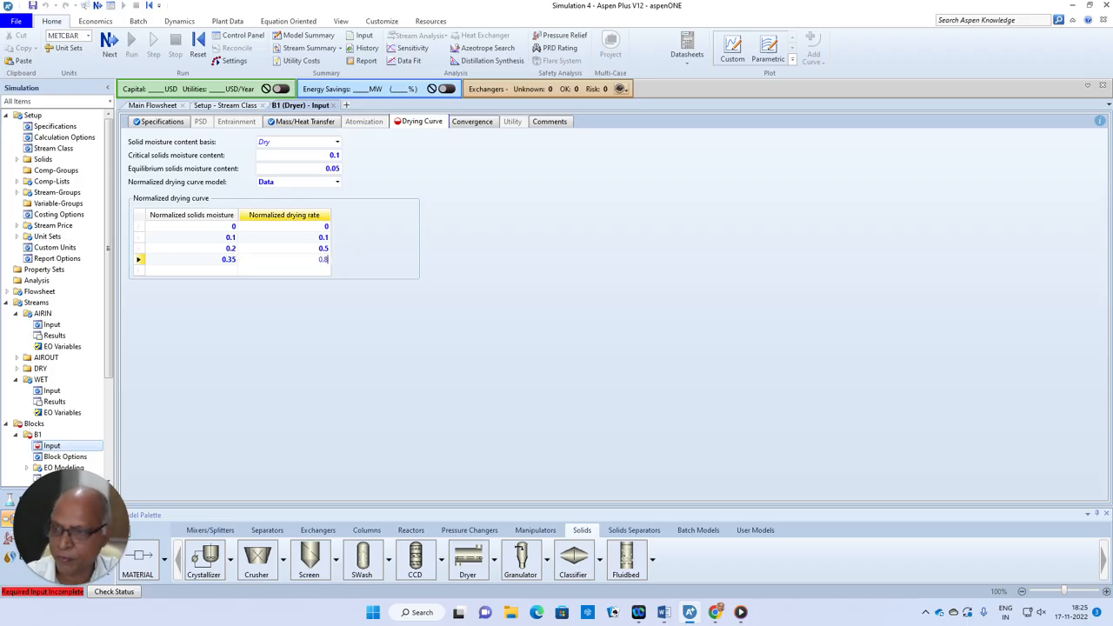
{"action": "type", "text": ".8"}
Add the normalized solids moisture/drying rate pairs 0.65/0.9 and 0.85/0.95 to the drying curve table.
{"action": "left_click", "coordinate": [231, 272]}
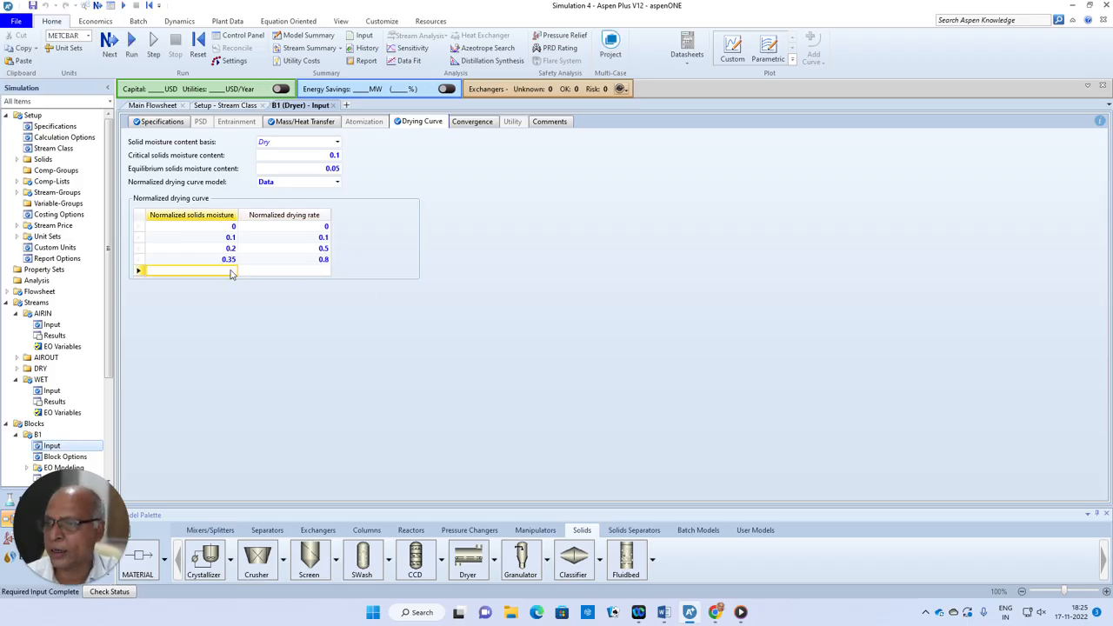
{"action": "type", "text": "0"}
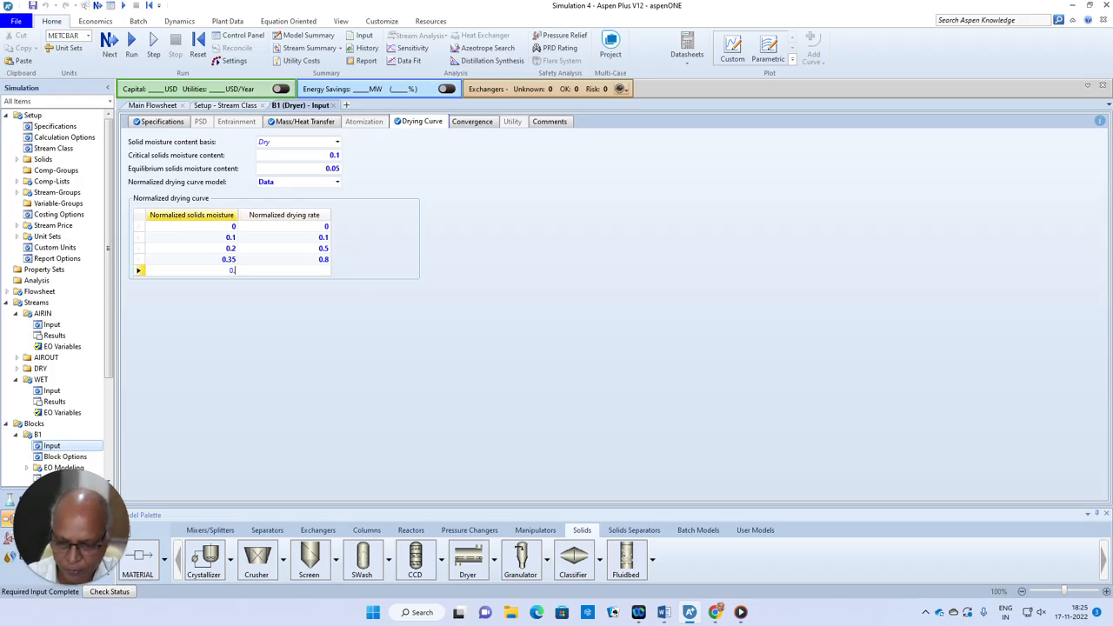
{"action": "type", "text": ".65"}
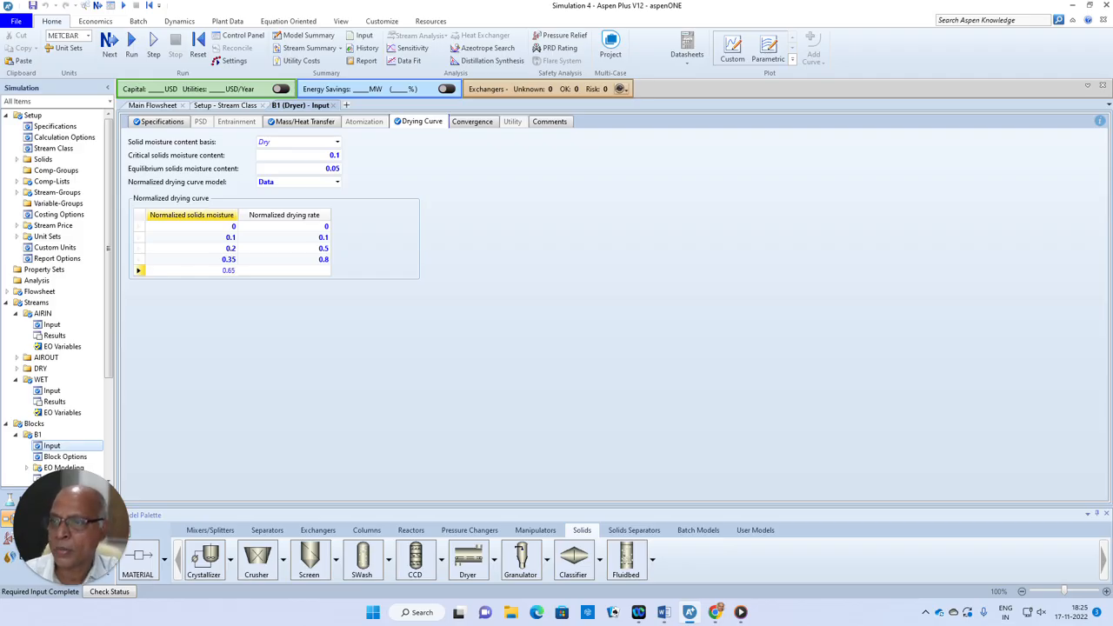
{"action": "left_click", "coordinate": [309, 273]}
{"action": "type", "text": "0.9"}
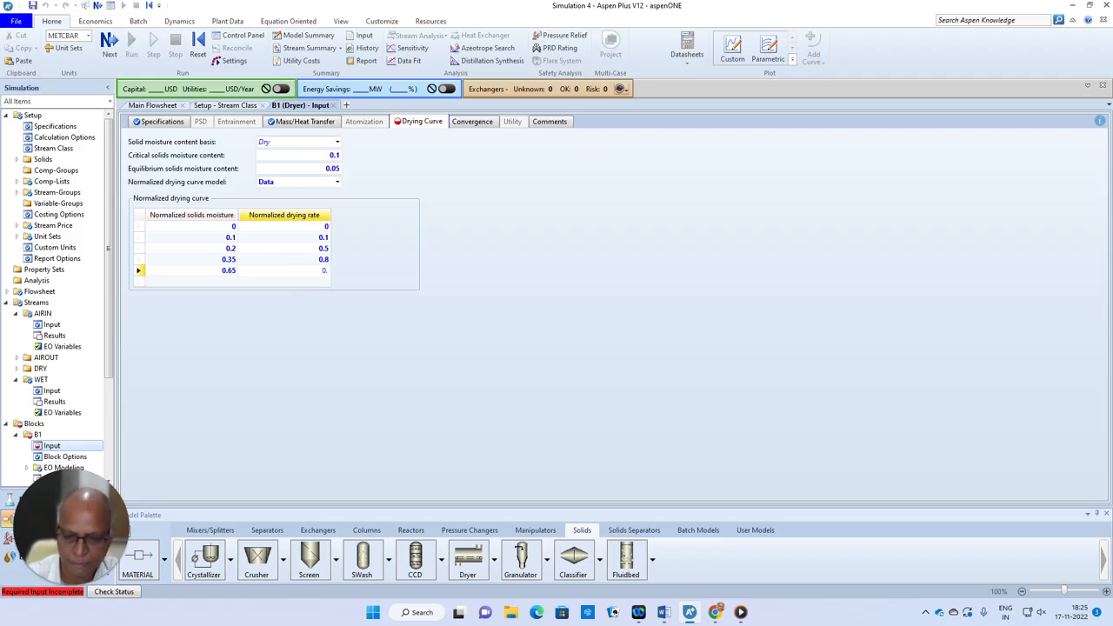
{"action": "left_click", "coordinate": [220, 283]}
{"action": "type", "text": "0"}
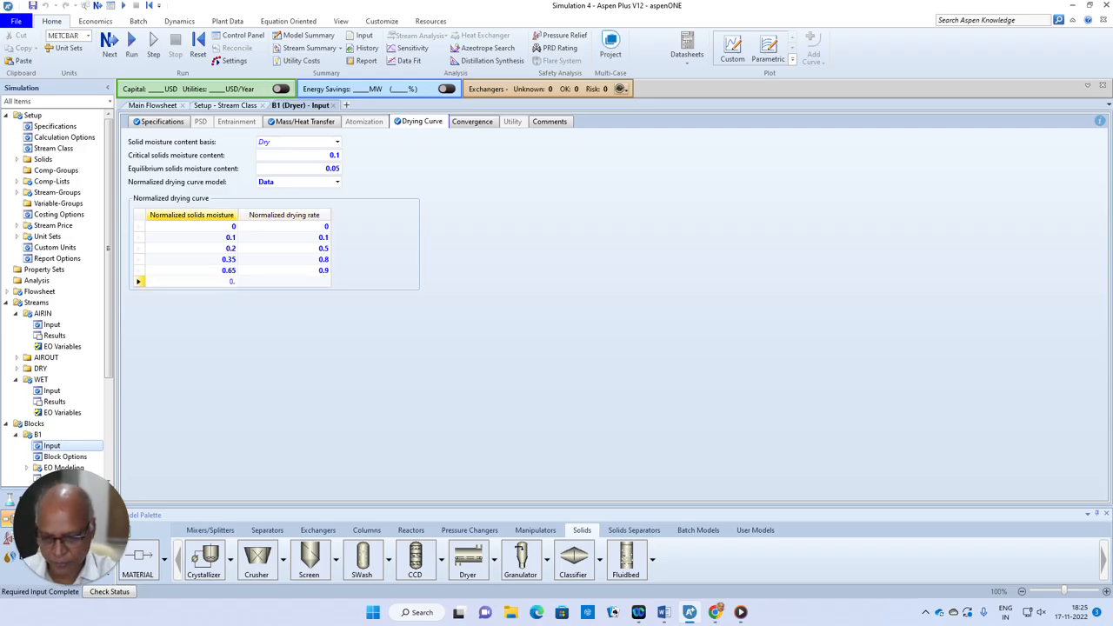
{"action": "type", "text": ".85"}
{"action": "left_click", "coordinate": [278, 282]}
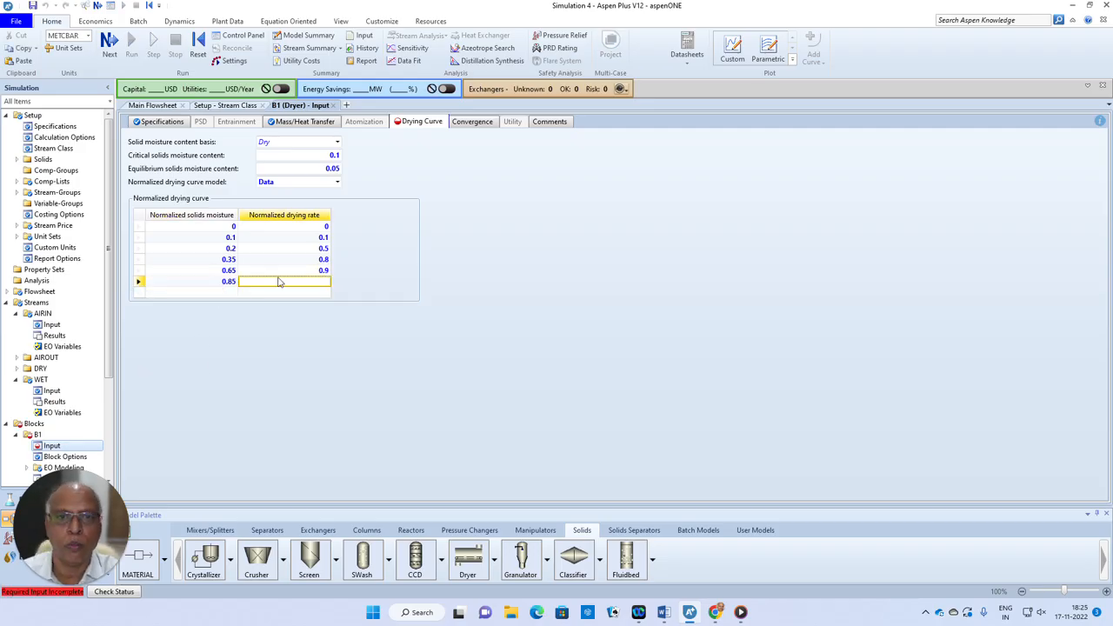
{"action": "type", "text": "0"}
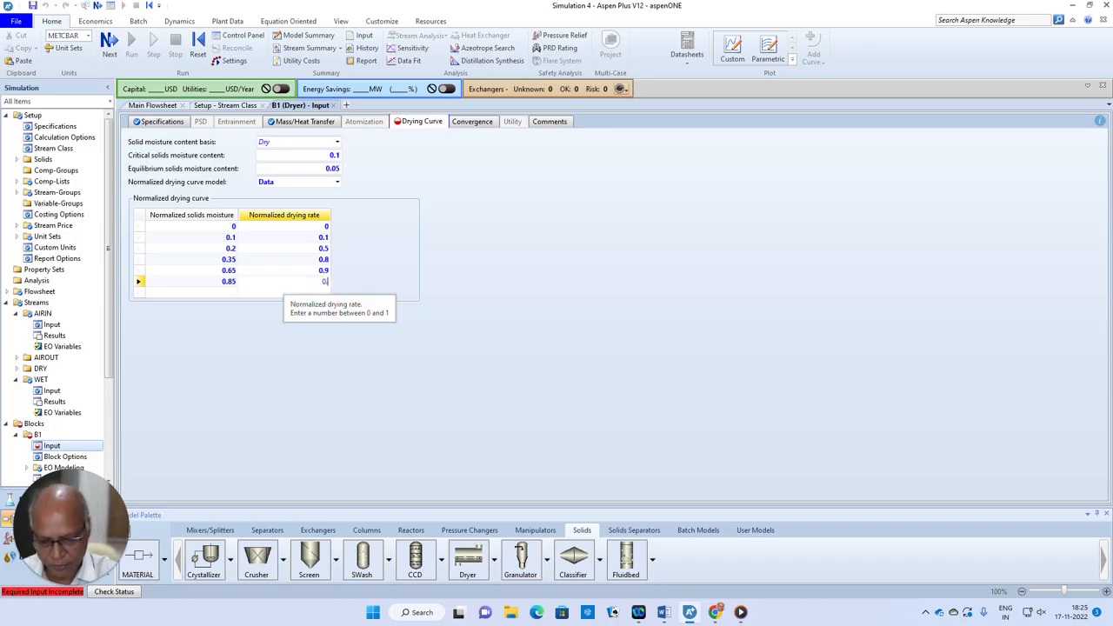
{"action": "type", "text": ".95"}
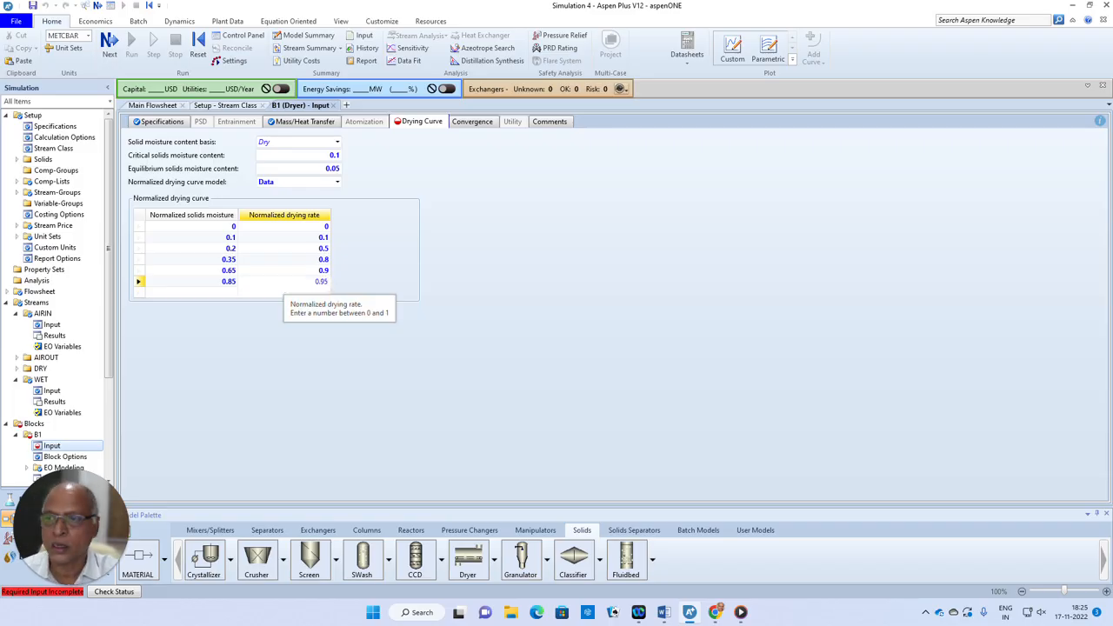
Complete the drying curve table with normalized solids moisture 1 and normalized drying rate 1.
{"action": "left_click", "coordinate": [228, 293]}
{"action": "type", "text": "1"}
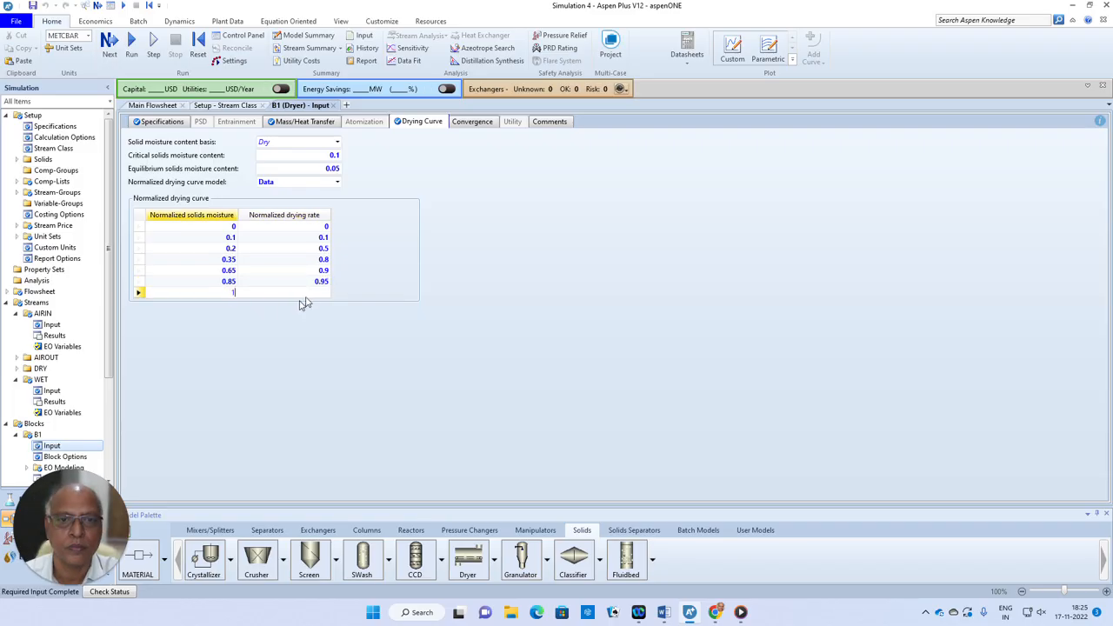
{"action": "left_click", "coordinate": [306, 293]}
{"action": "type", "text": "1"}
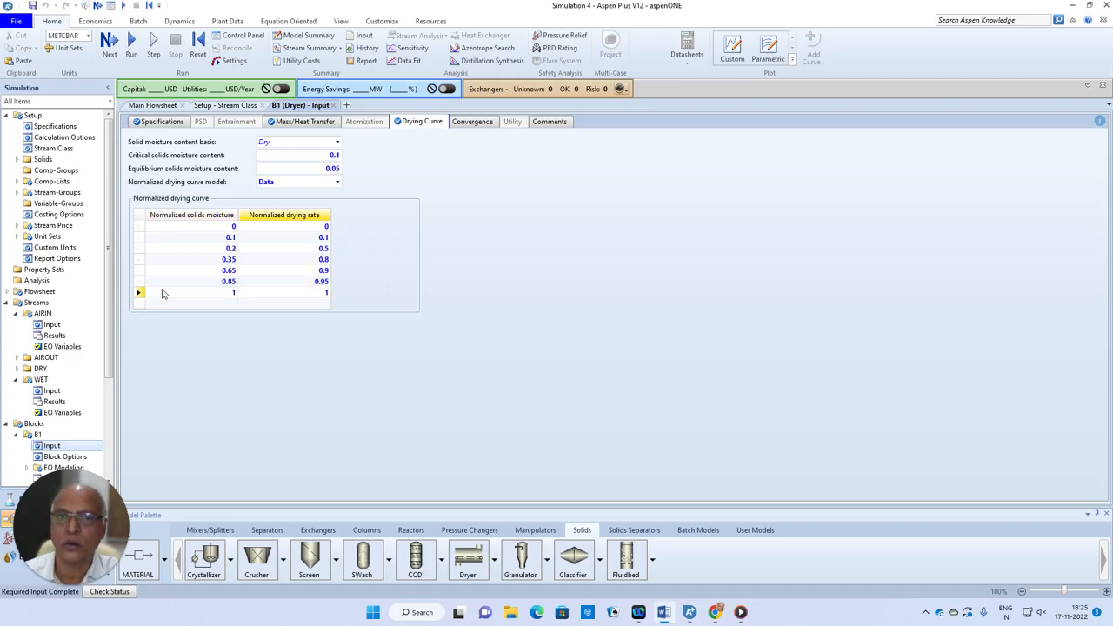
{"action": "key", "text": "Return"}
Check the drying curve data and particle size distribution tables in the Word problem statement, and return to Aspen Plus.
{"action": "left_click_drag", "start_coordinate": [0, 75], "coordinate": [684, 28]}
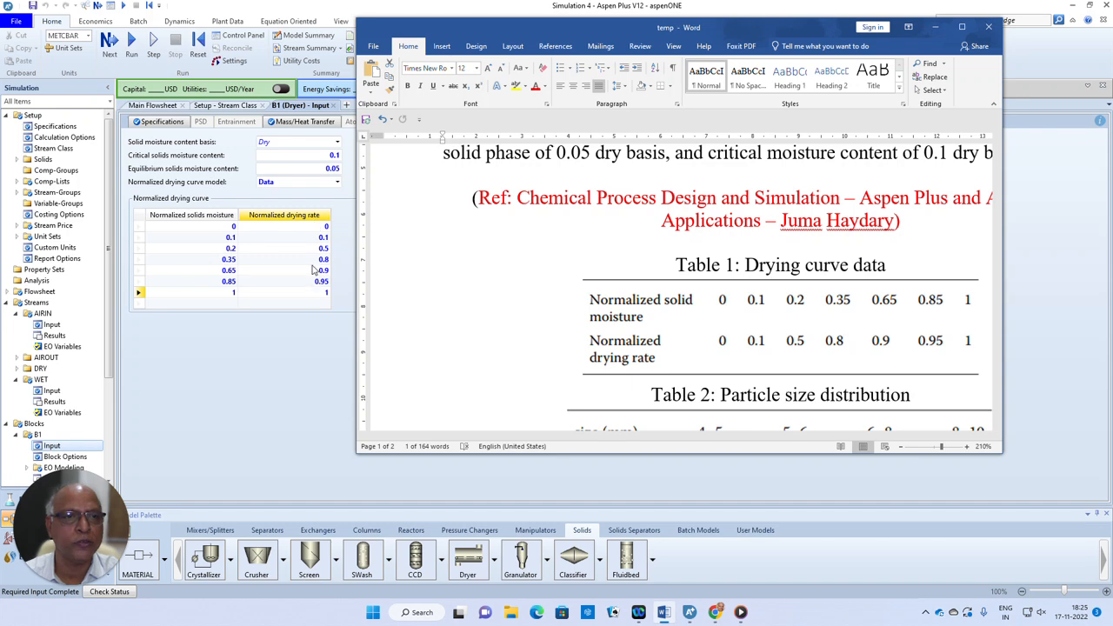
{"action": "left_click_drag", "start_coordinate": [714, 34], "coordinate": [710, 33]}
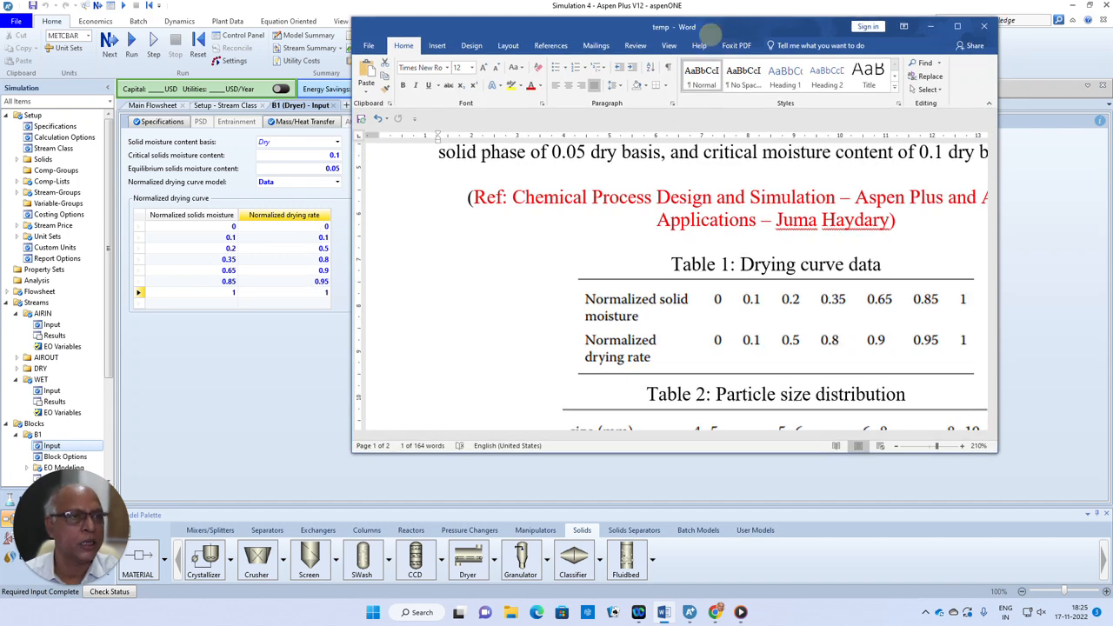
{"action": "scroll", "coordinate": [674, 287], "scroll_direction": "down", "scroll_amount": 3}
{"action": "scroll", "coordinate": [674, 287], "scroll_direction": "down", "scroll_amount": 3}
{"action": "scroll", "coordinate": [674, 287], "scroll_direction": "up", "scroll_amount": 3}
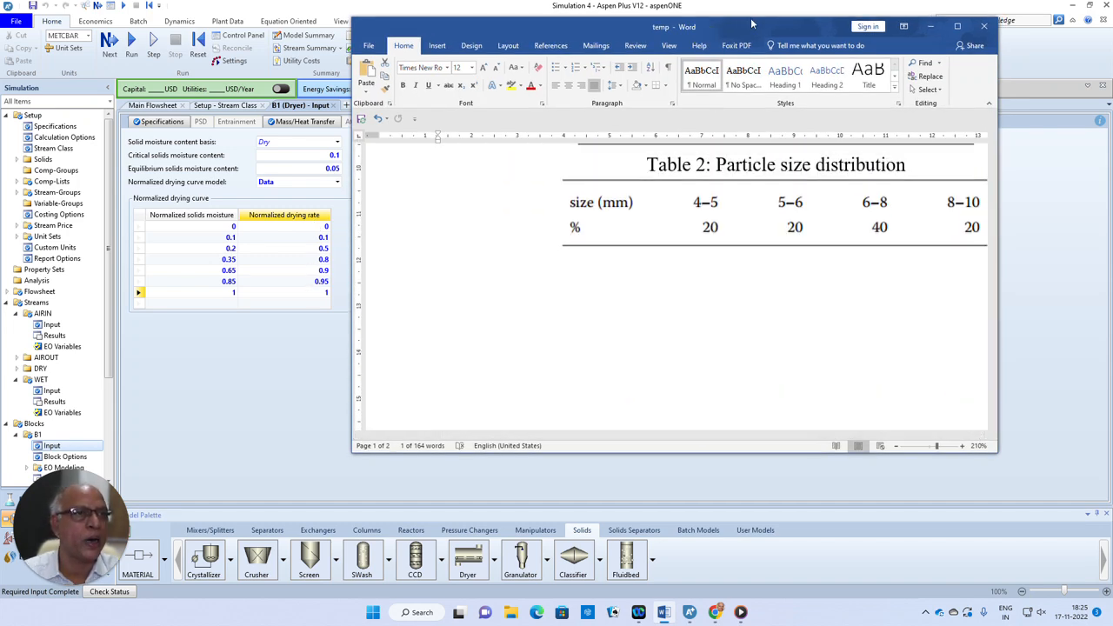
{"action": "left_click", "coordinate": [611, 9]}
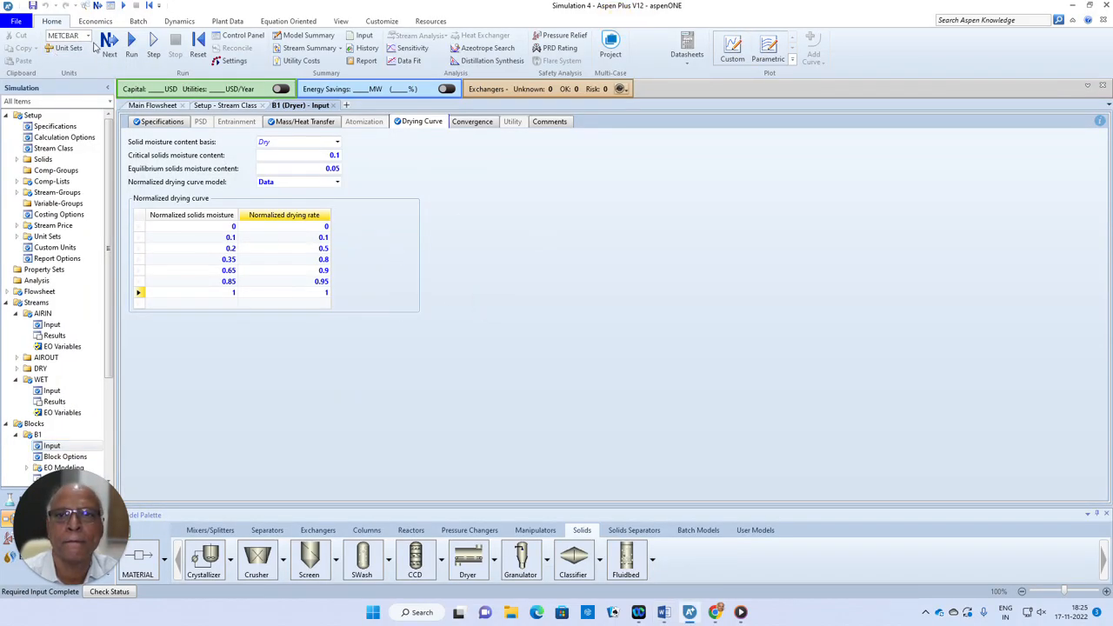
Review the mixed and CI solid specifications of the WET stream from the flowsheet.
{"action": "left_click", "coordinate": [152, 105]}
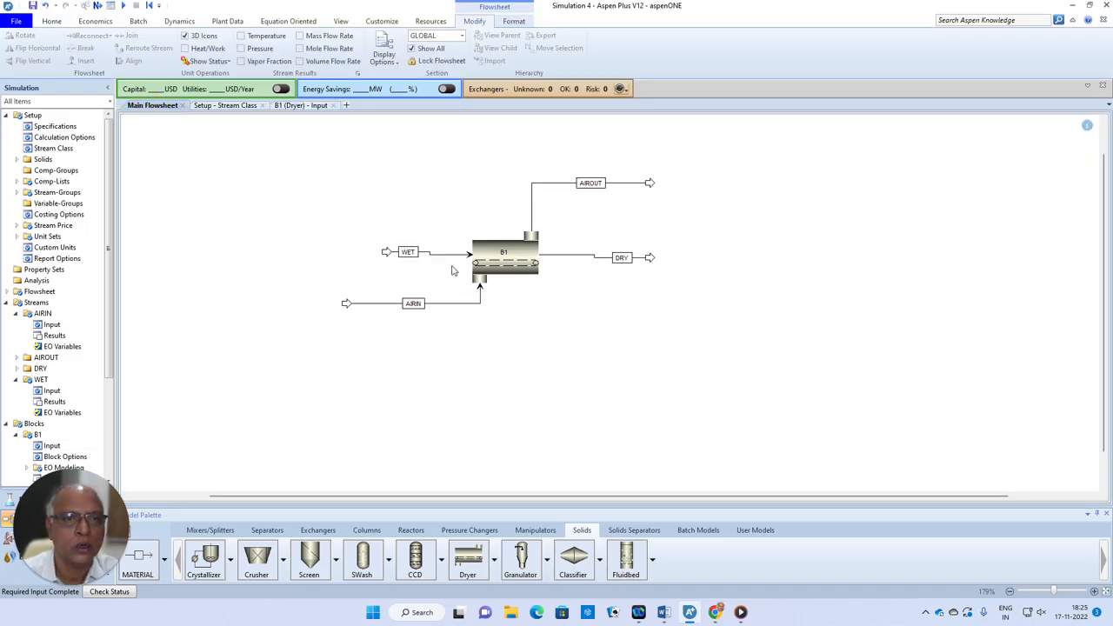
{"action": "double_click", "coordinate": [443, 252]}
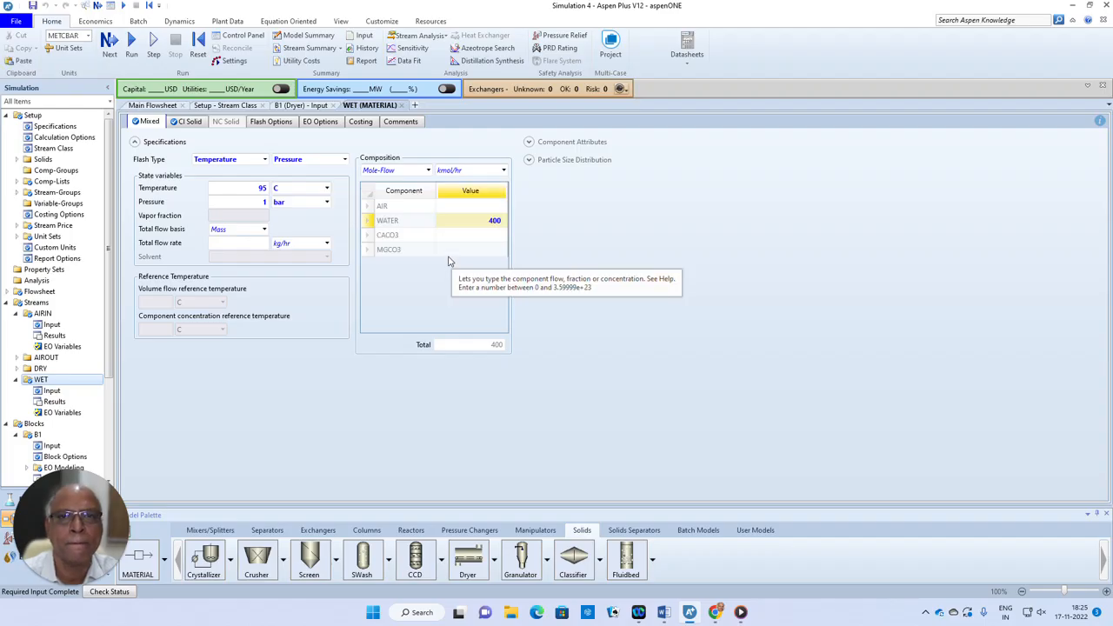
{"action": "left_click", "coordinate": [193, 122]}
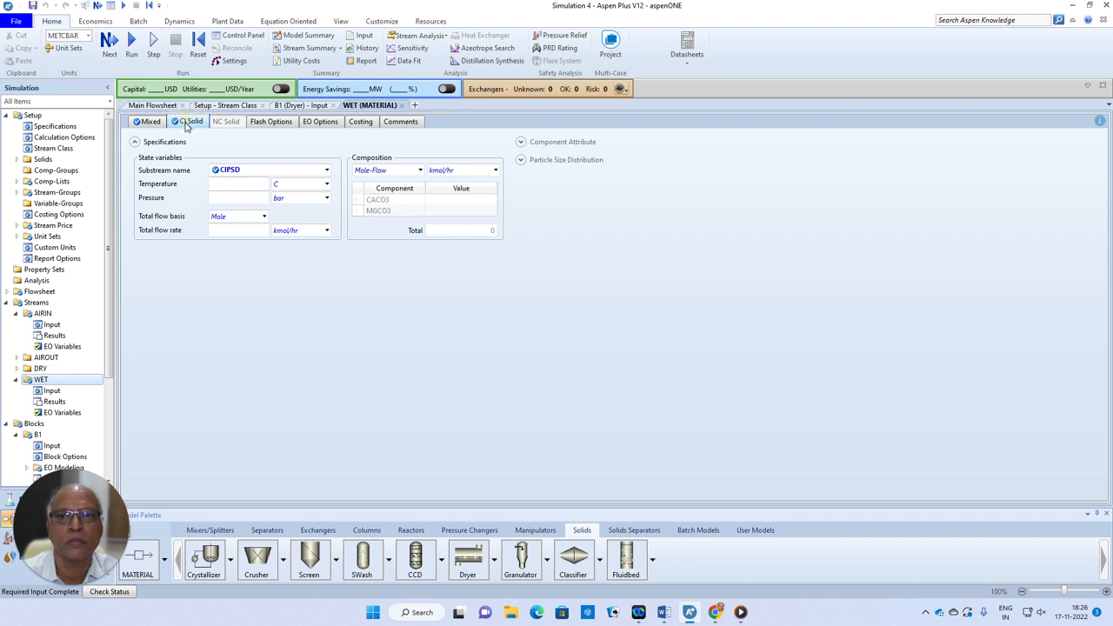
{"action": "left_click", "coordinate": [401, 106]}
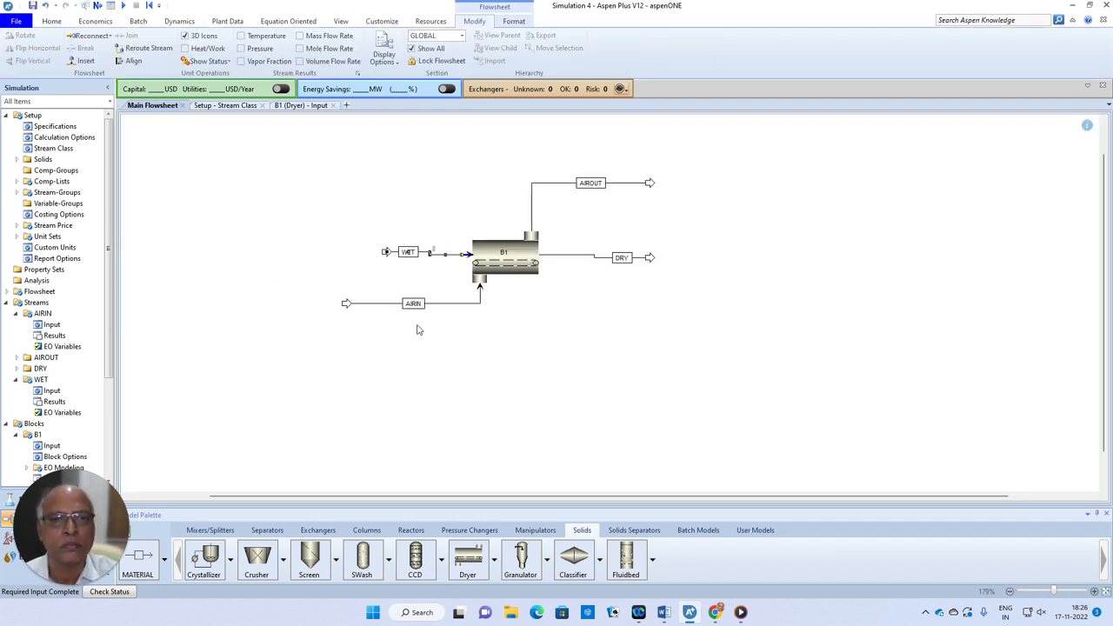
Set the WET stream's CI solid substream temperature to 95 C and pressure to 1 bar.
{"action": "double_click", "coordinate": [432, 254]}
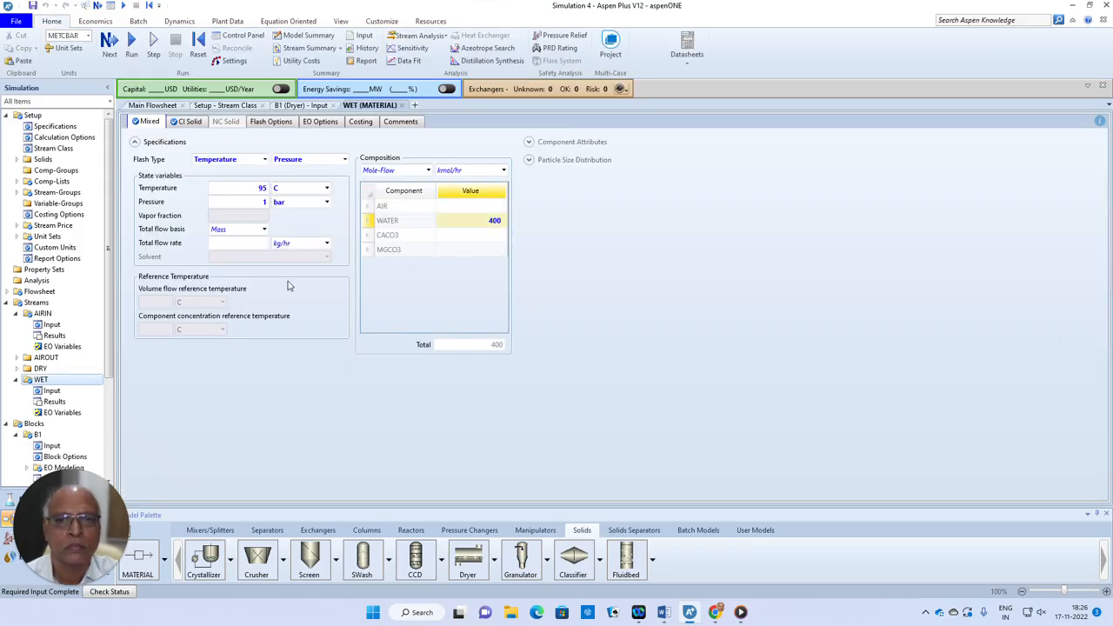
{"action": "left_click", "coordinate": [188, 121]}
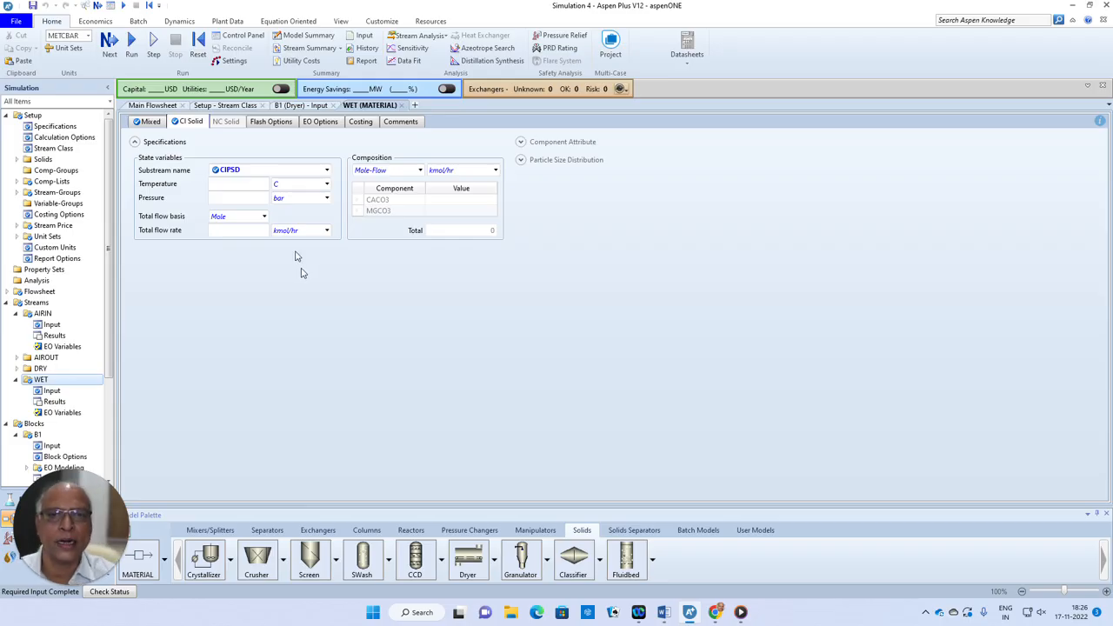
{"action": "left_click", "coordinate": [253, 184]}
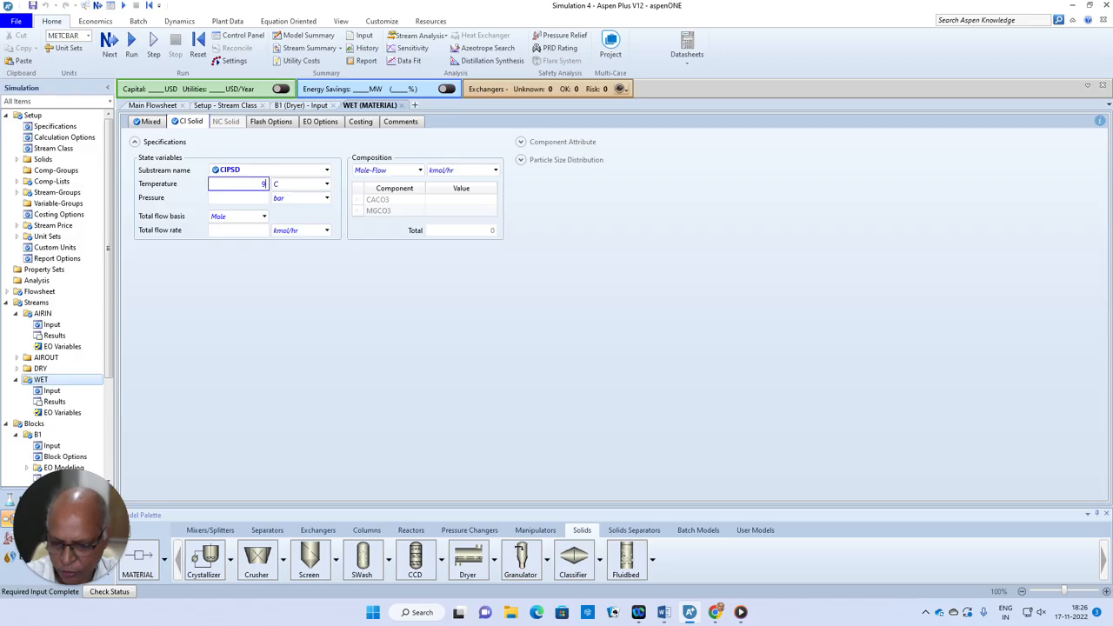
{"action": "key", "text": "Tab"}
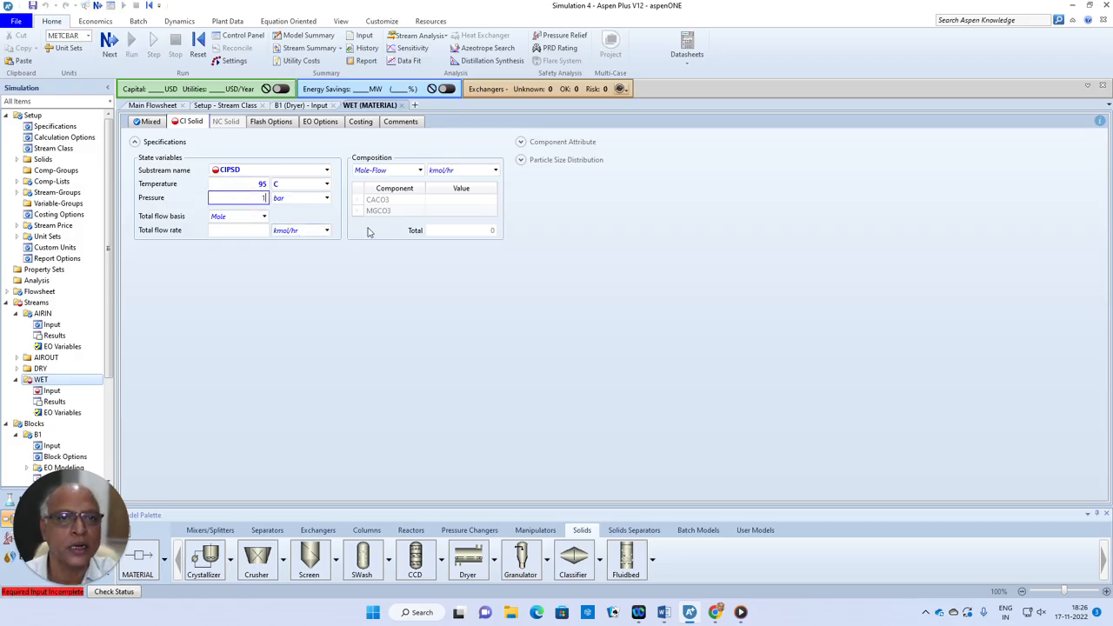
Specify the CI solid composition by mass flow in kg/hr, with 800 for CACO3 and 800 for MGCO3.
{"action": "left_click", "coordinate": [421, 173]}
{"action": "left_click", "coordinate": [389, 181]}
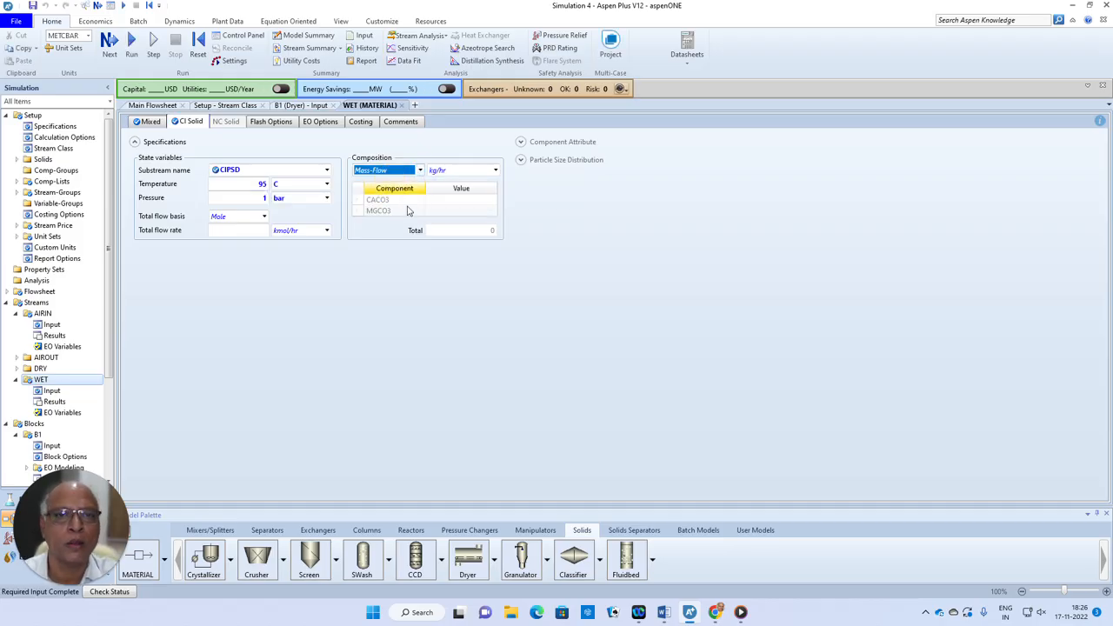
{"action": "left_click", "coordinate": [461, 200]}
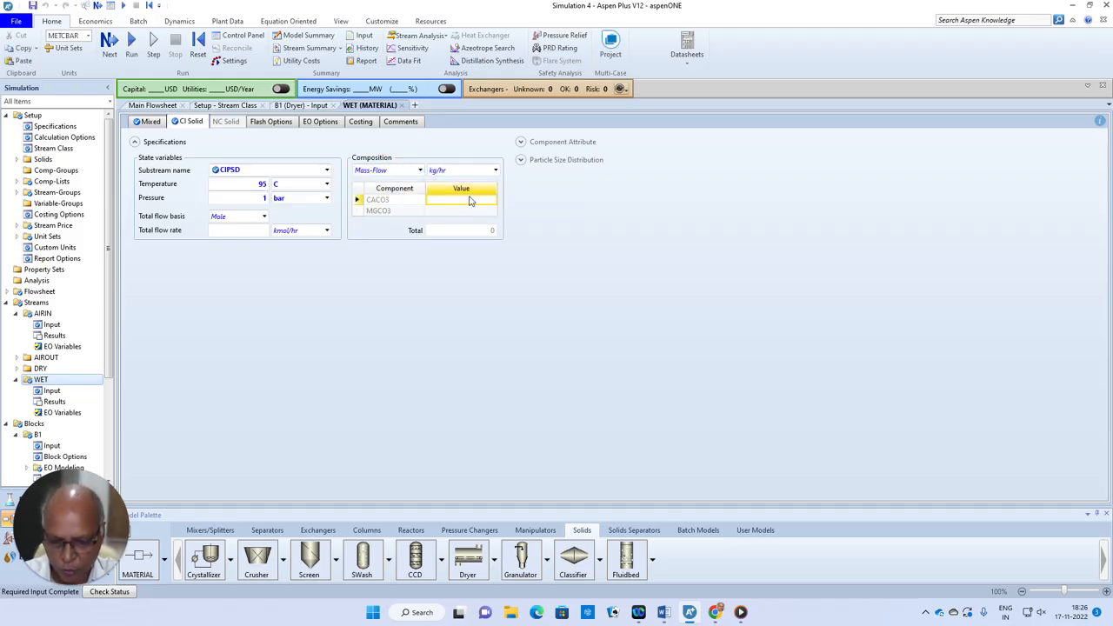
{"action": "type", "text": "800"}
{"action": "left_click", "coordinate": [472, 211]}
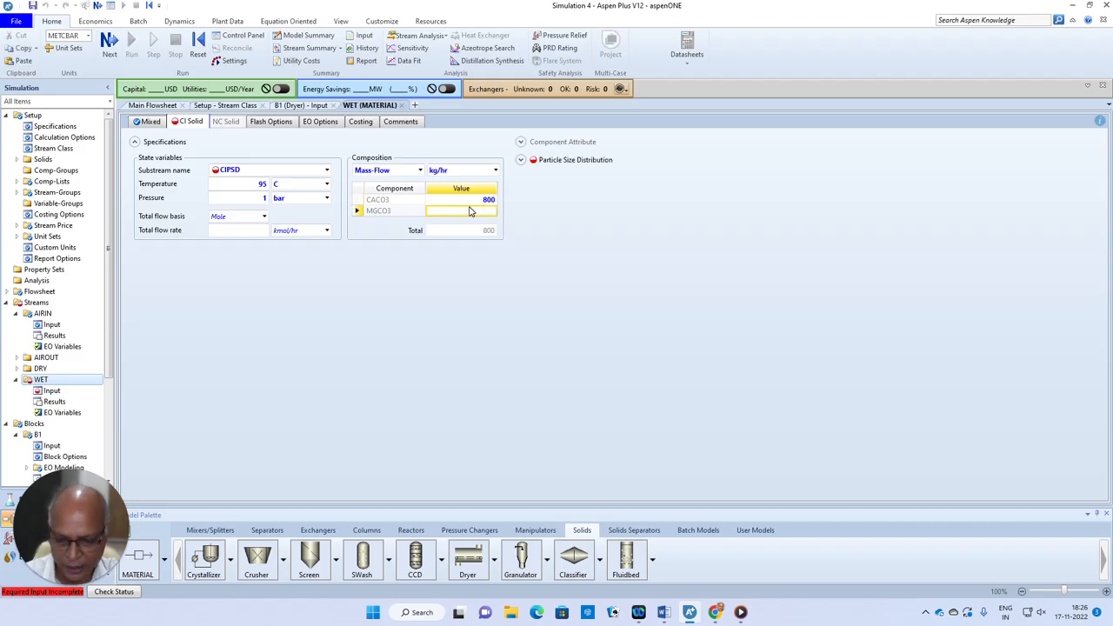
{"action": "type", "text": "800"}
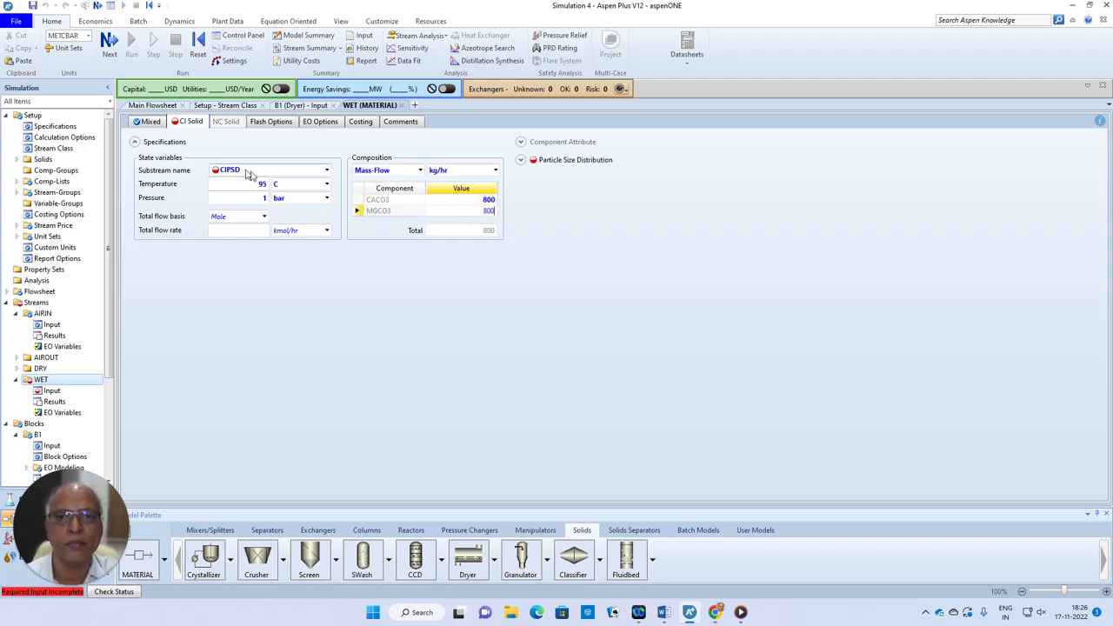
Show the WET stream's particle size distribution, check the size table in the Word problem statement, and return to Aspen Plus.
{"action": "left_click", "coordinate": [580, 162]}
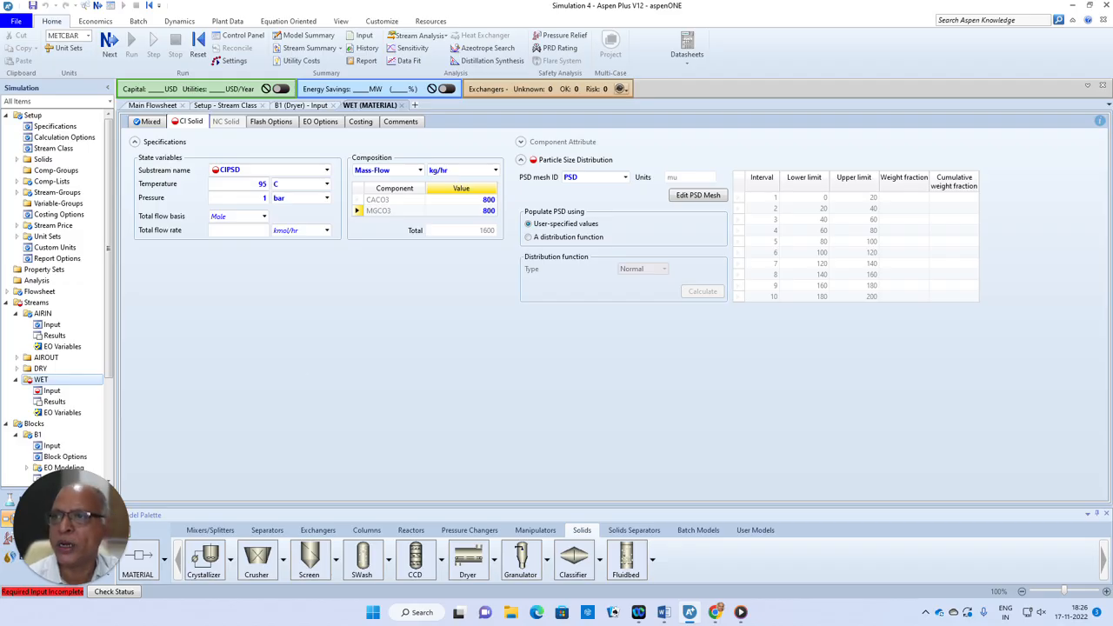
{"action": "left_click", "coordinate": [663, 612]}
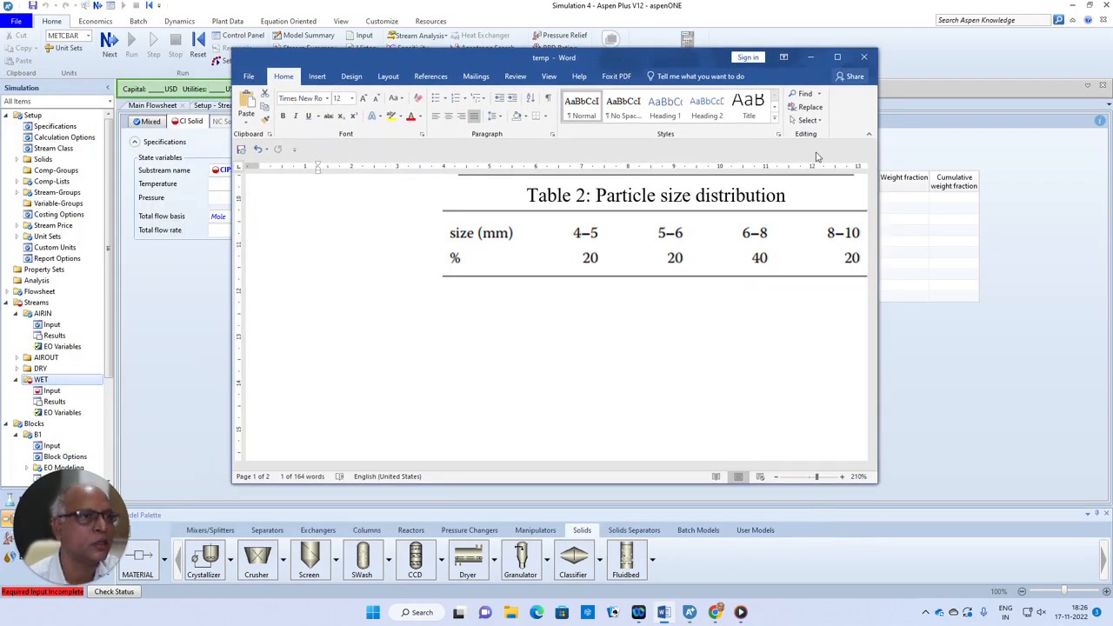
{"action": "left_click", "coordinate": [698, 465]}
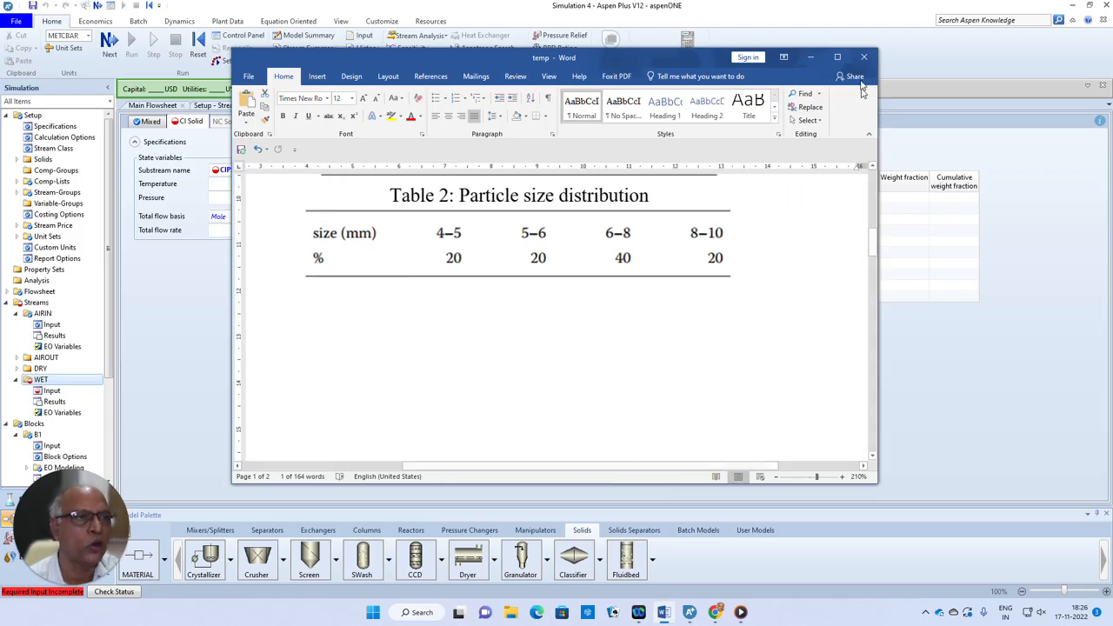
{"action": "left_click", "coordinate": [930, 85]}
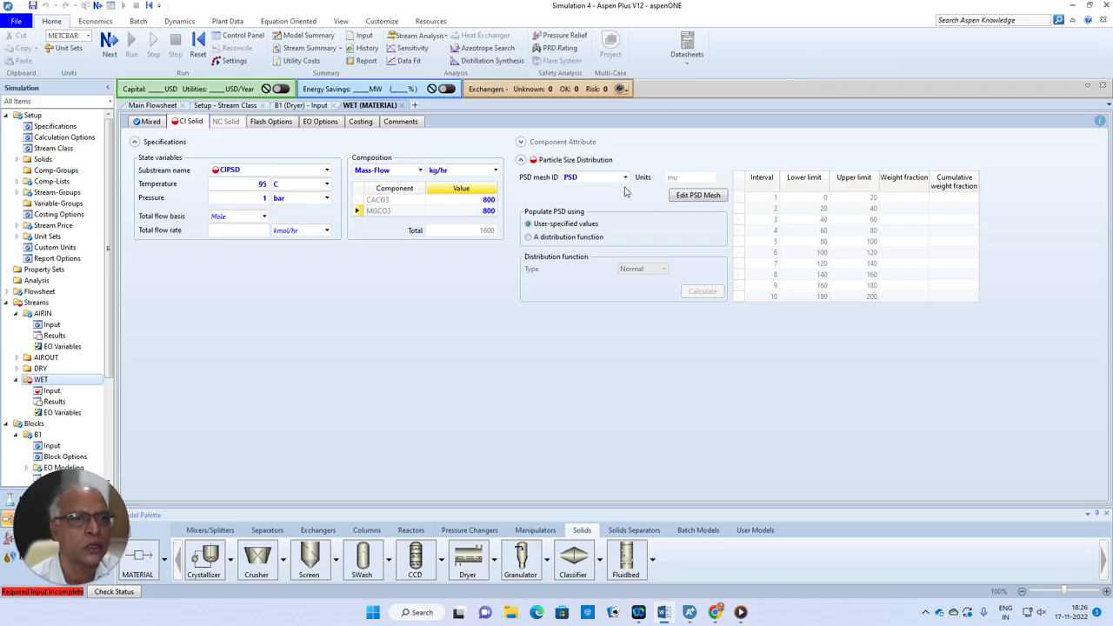
Edit the PSD mesh to use 4 intervals with size units of mm.
{"action": "left_click", "coordinate": [693, 196]}
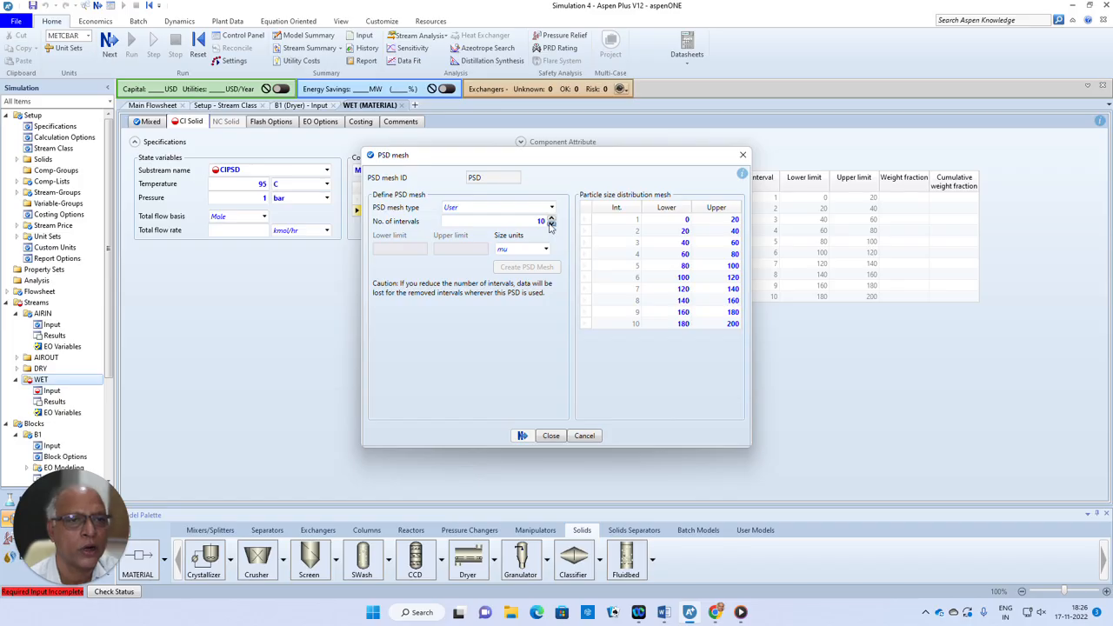
{"action": "left_click", "coordinate": [550, 224]}
{"action": "left_click", "coordinate": [550, 224]}
{"action": "left_click", "coordinate": [551, 224]}
{"action": "left_click", "coordinate": [552, 224]}
{"action": "left_click", "coordinate": [551, 224]}
{"action": "left_click", "coordinate": [551, 224]}
{"action": "left_click", "coordinate": [551, 224]}
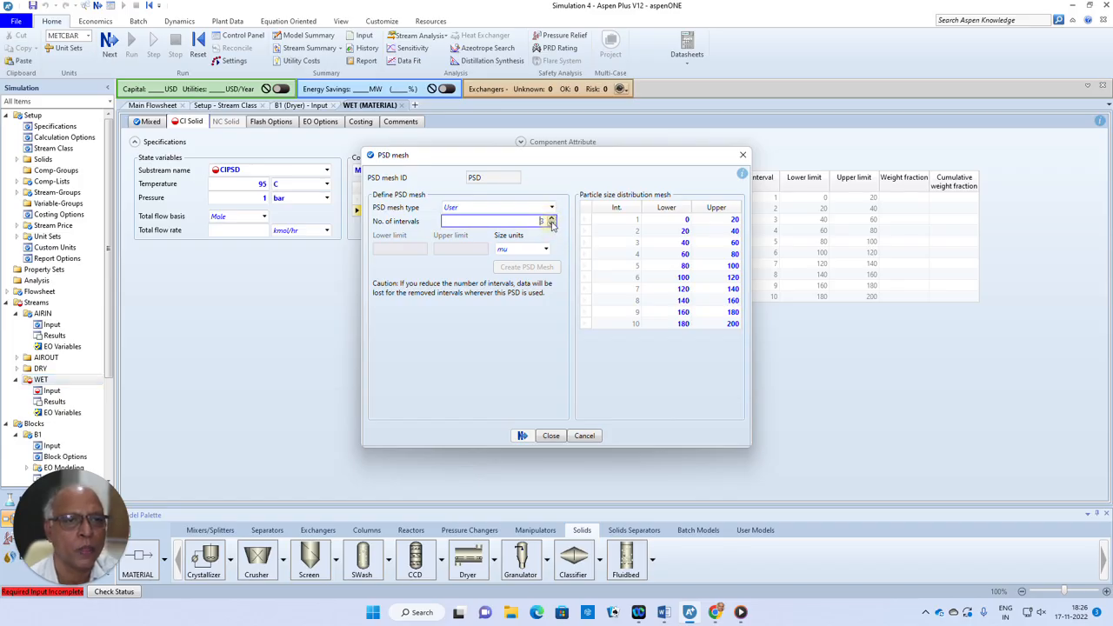
{"action": "left_click", "coordinate": [550, 218]}
{"action": "left_click", "coordinate": [559, 254]}
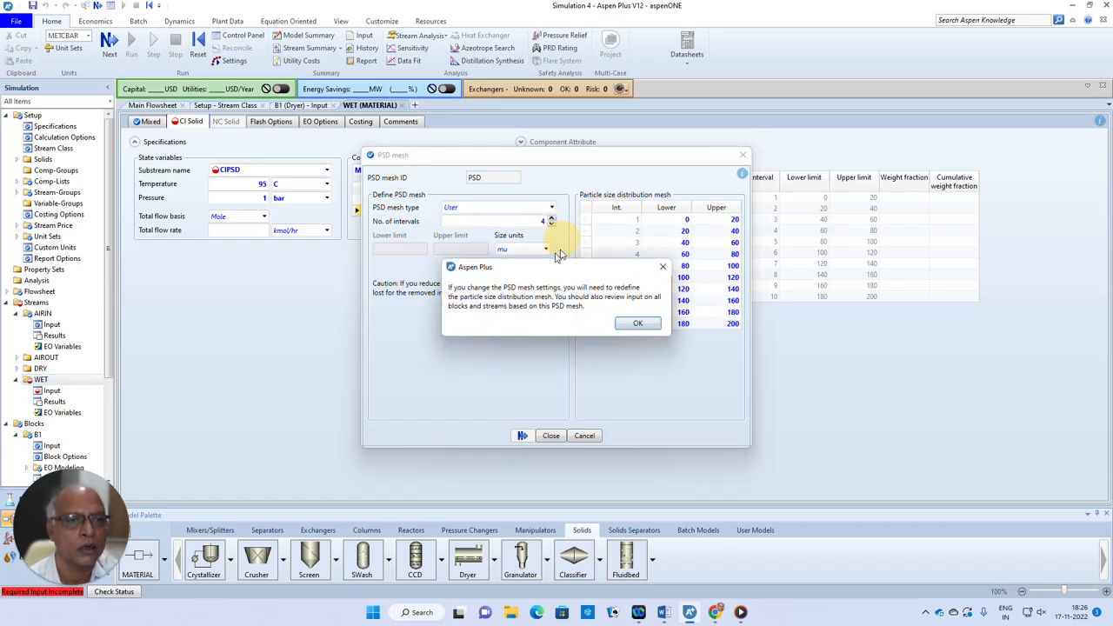
{"action": "left_click", "coordinate": [635, 323]}
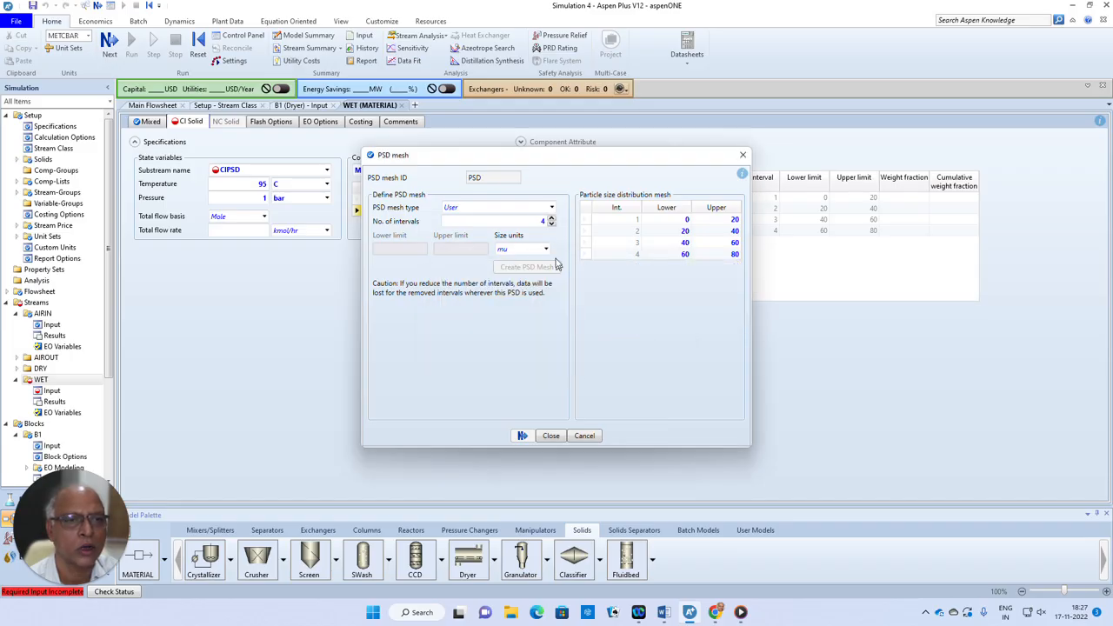
{"action": "left_click", "coordinate": [511, 249]}
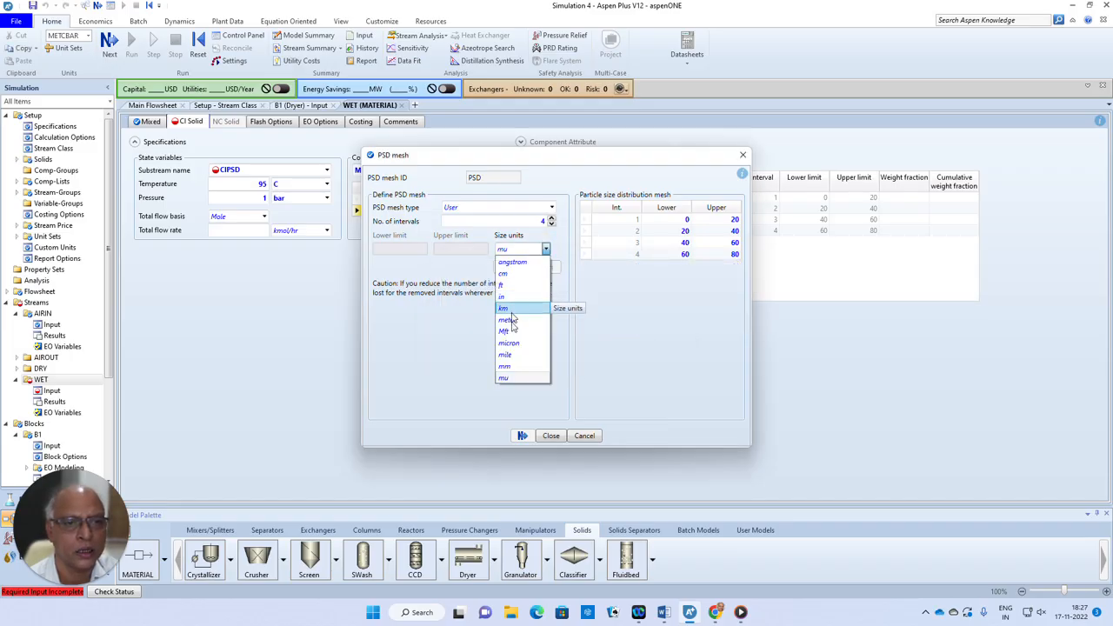
{"action": "left_click", "coordinate": [513, 366]}
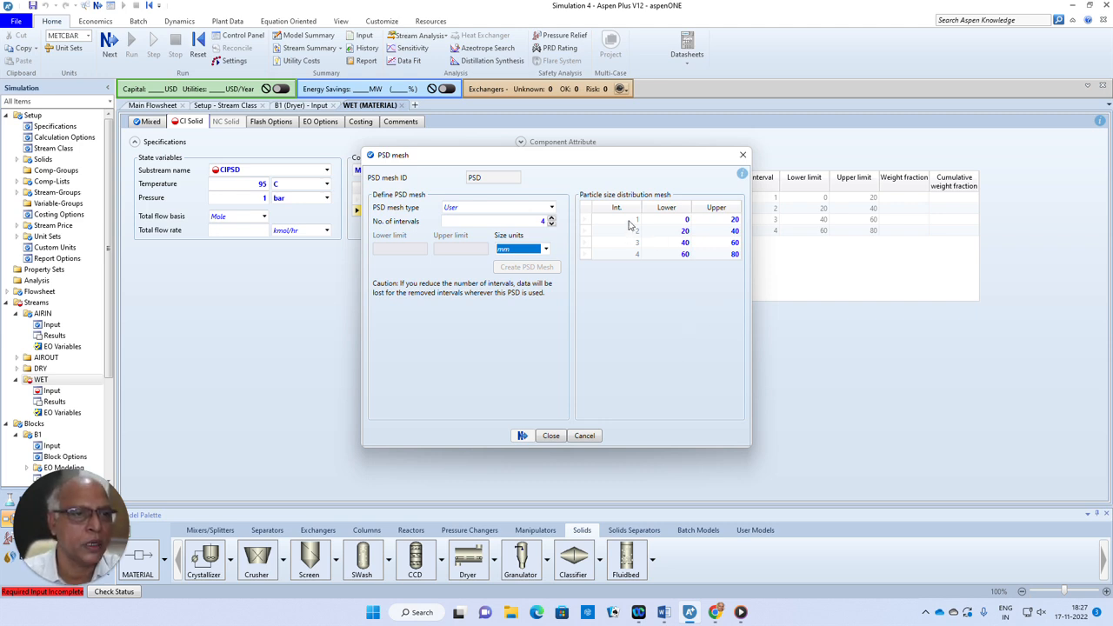
Define the first PSD mesh interval as 4 to 5 mm and set the second interval's upper limit to 6 mm.
{"action": "left_click", "coordinate": [675, 224]}
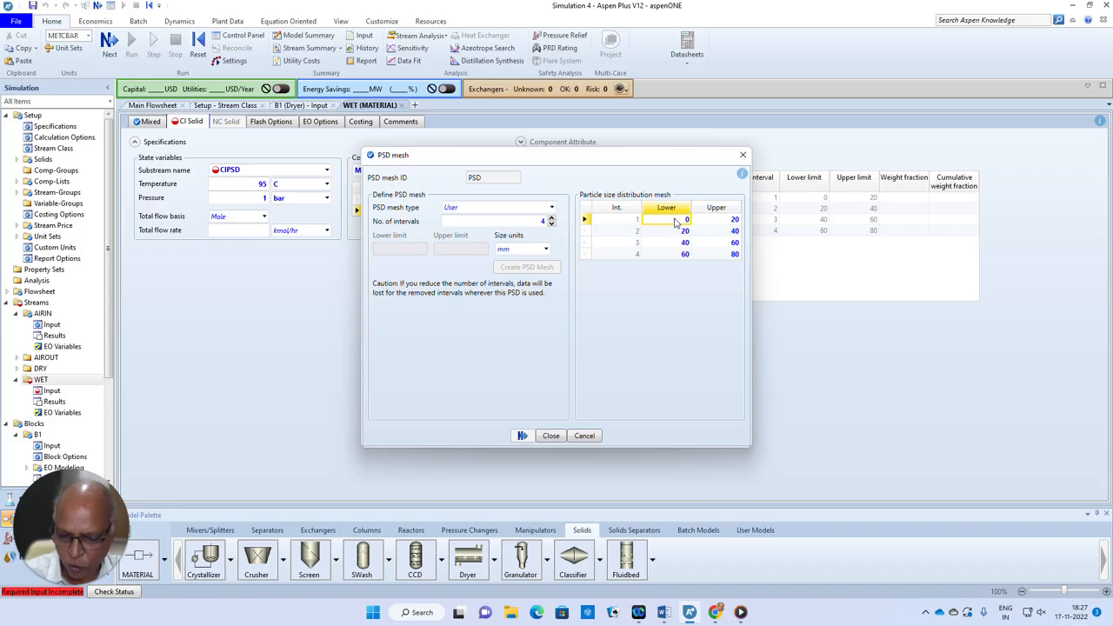
{"action": "type", "text": "4"}
{"action": "left_click", "coordinate": [728, 222]}
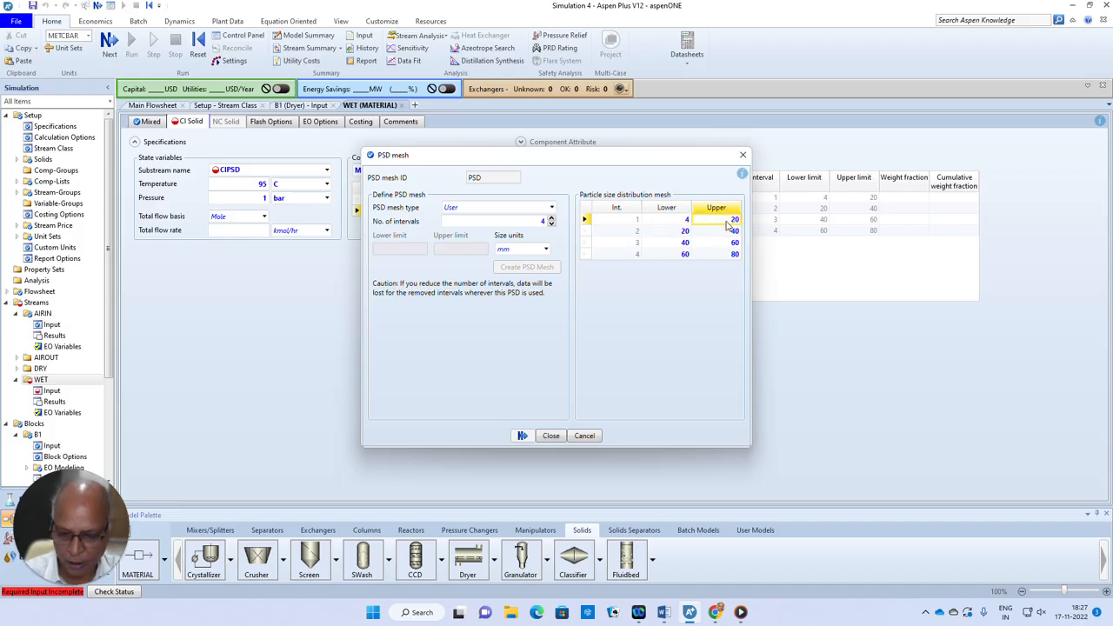
{"action": "type", "text": "5"}
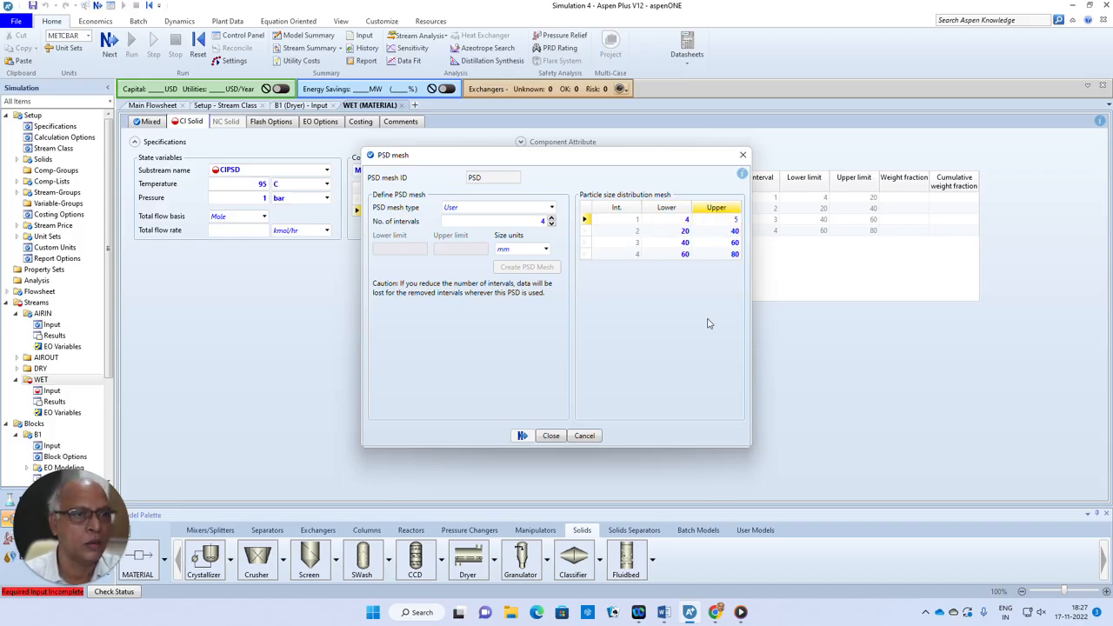
{"action": "left_click", "coordinate": [676, 235]}
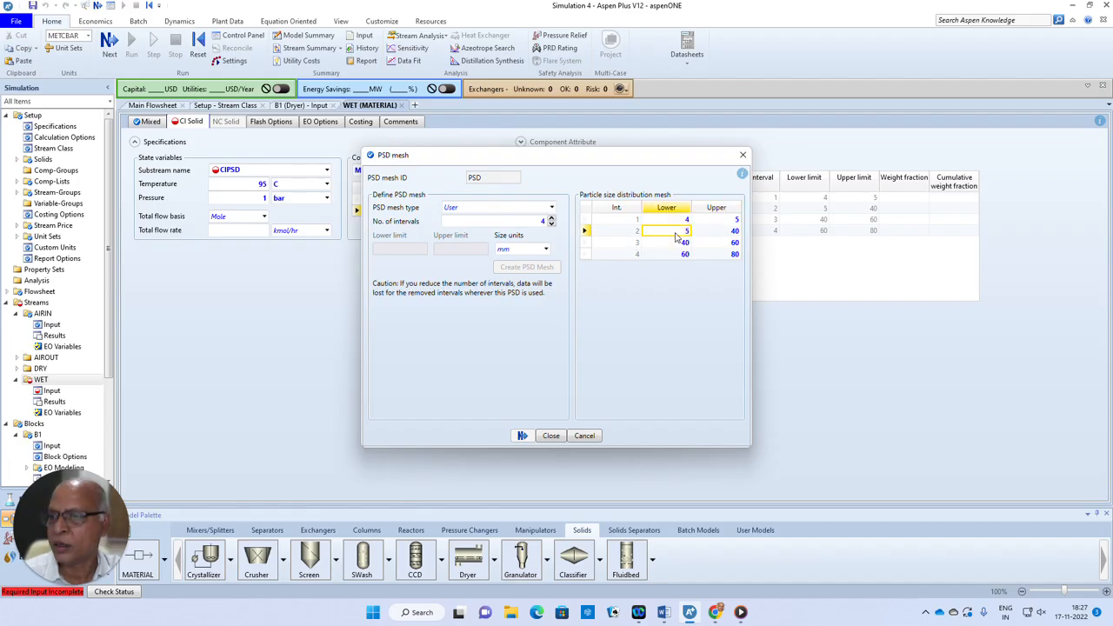
{"action": "left_click", "coordinate": [728, 231]}
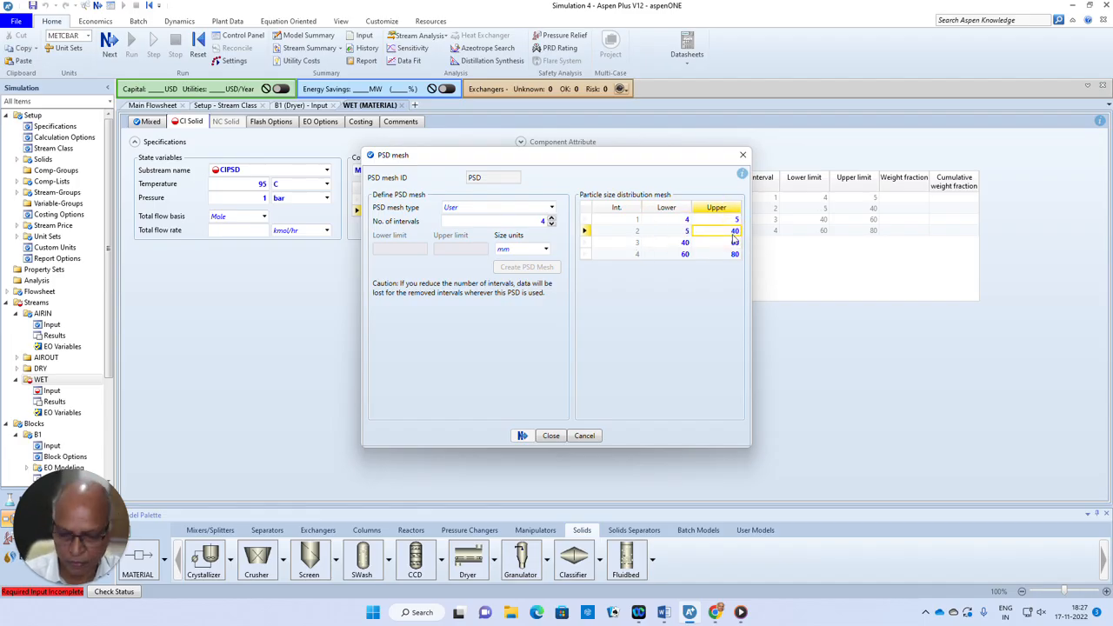
{"action": "type", "text": "6"}
Set the upper limits of the third and fourth mesh intervals to 8 and 10 mm, and close the PSD mesh dialog.
{"action": "left_click", "coordinate": [735, 245]}
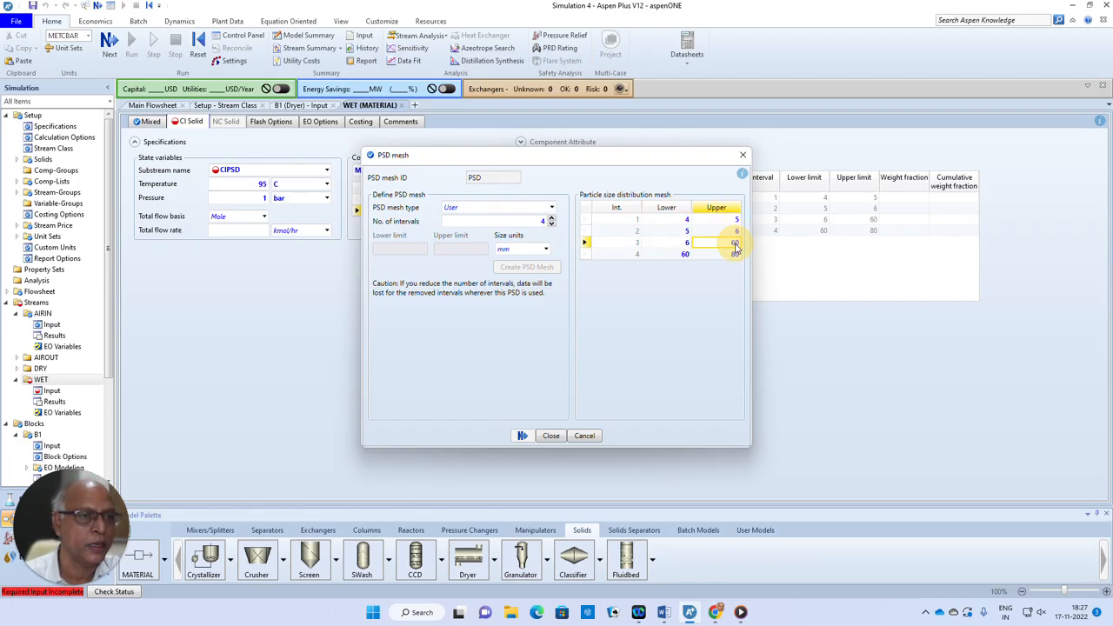
{"action": "type", "text": "8"}
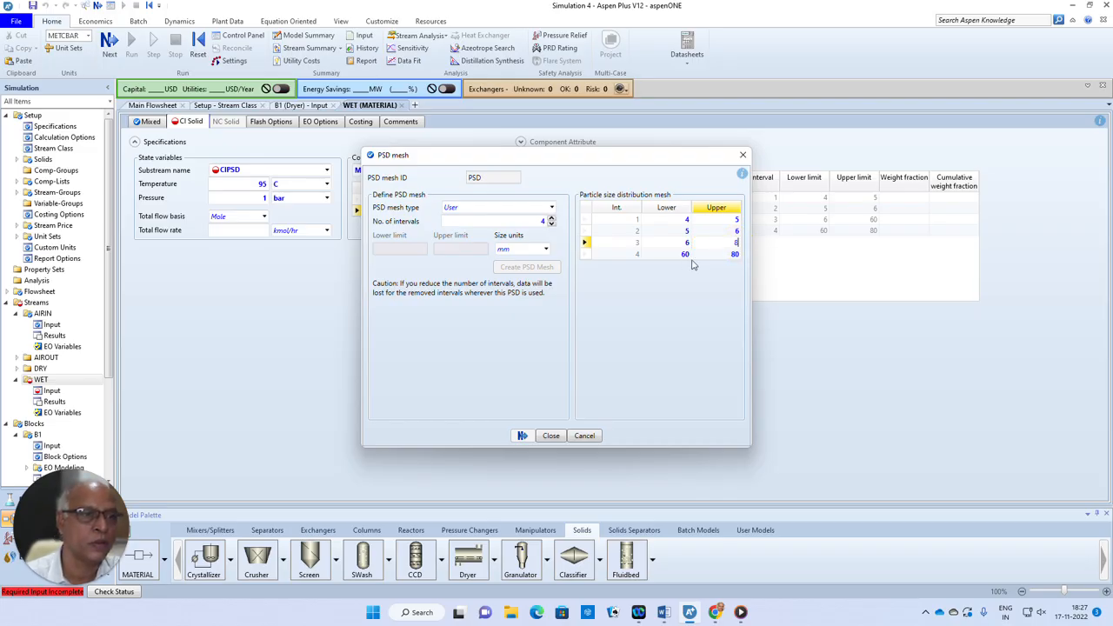
{"action": "left_click", "coordinate": [730, 255]}
{"action": "type", "text": "1"}
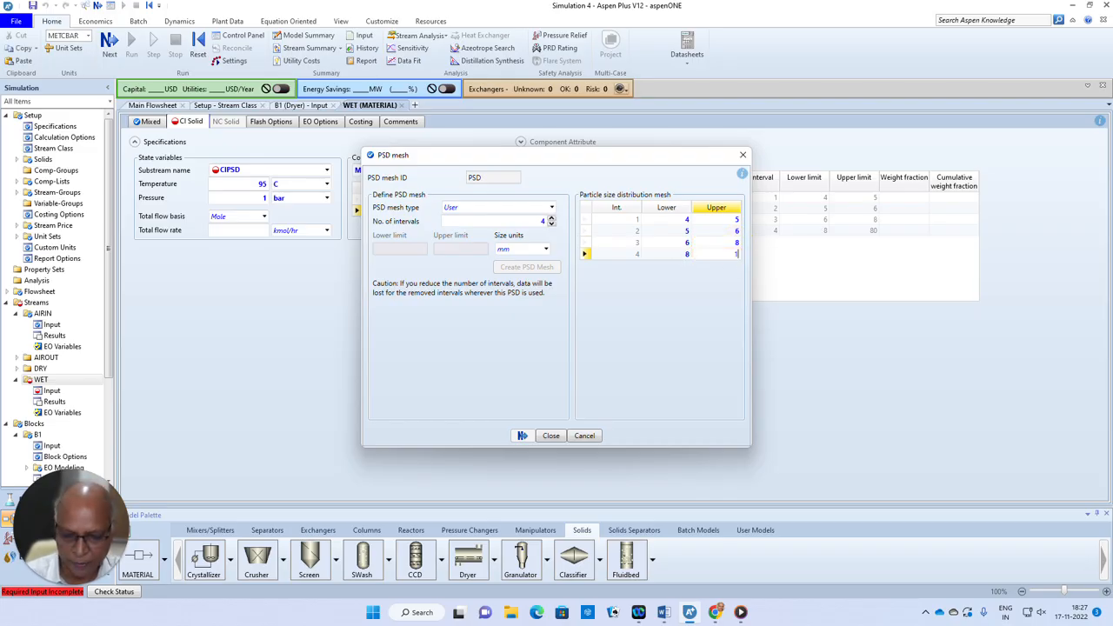
{"action": "type", "text": "0"}
{"action": "left_click", "coordinate": [693, 331]}
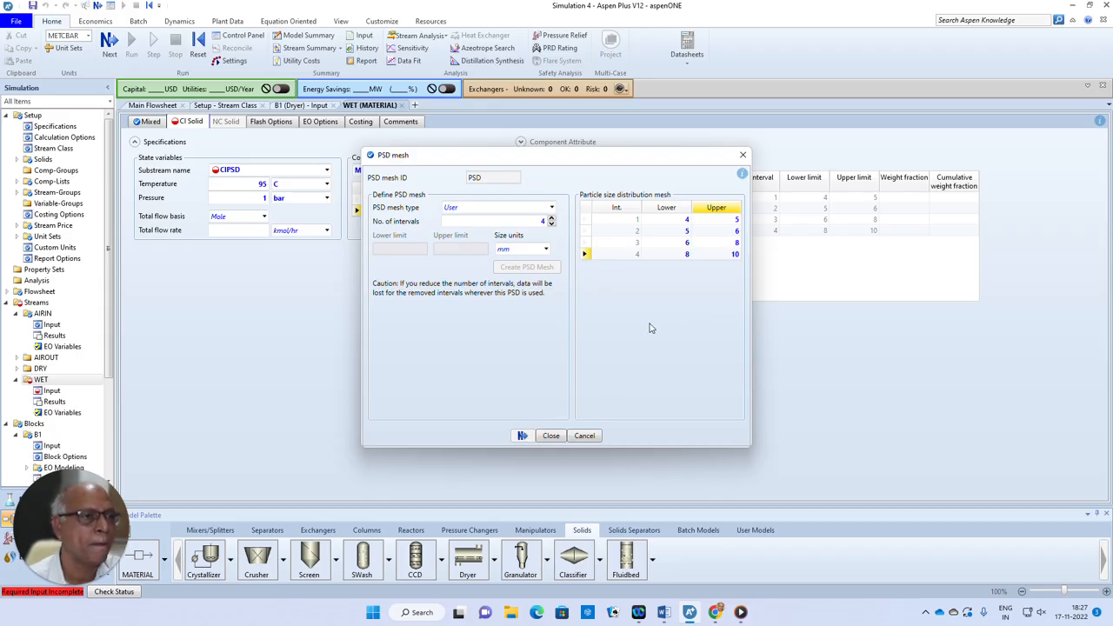
{"action": "left_click", "coordinate": [550, 435]}
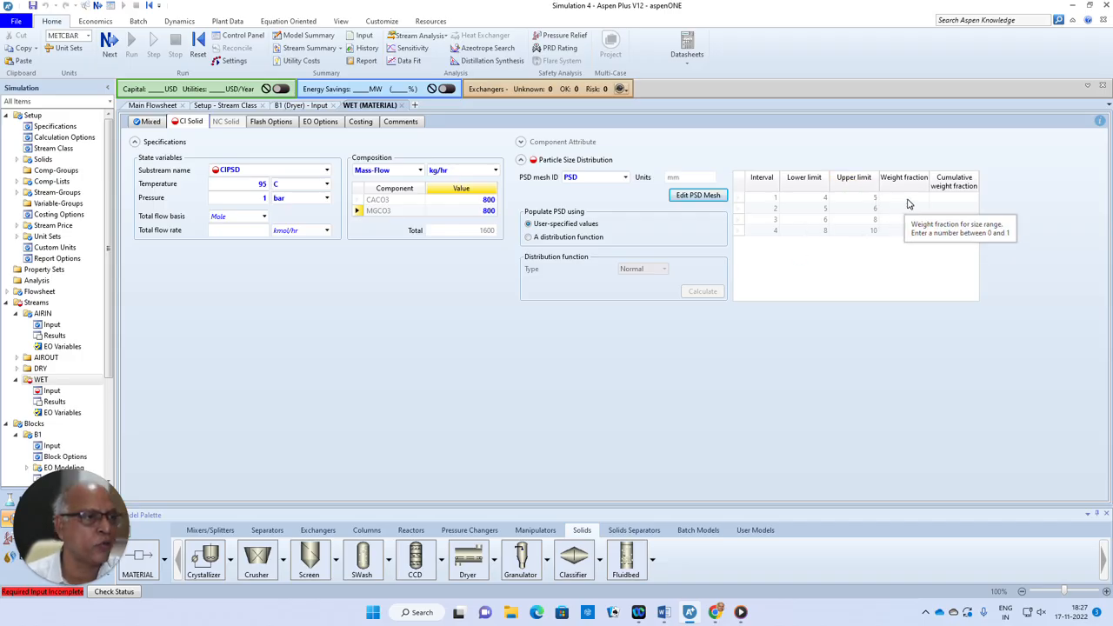
Enter weight fractions of 0.2, 0.2, 0.4 and 0.2 for the four particle size intervals of the WET stream.
{"action": "left_click", "coordinate": [907, 199]}
{"action": "type", "text": "0.2"}
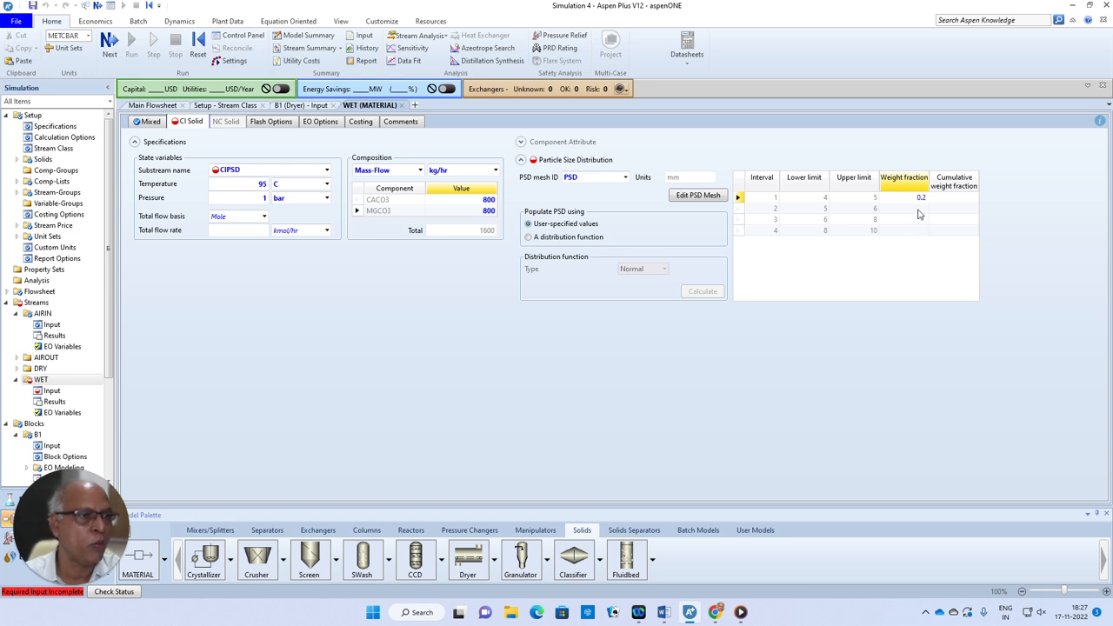
{"action": "key", "text": "Return"}
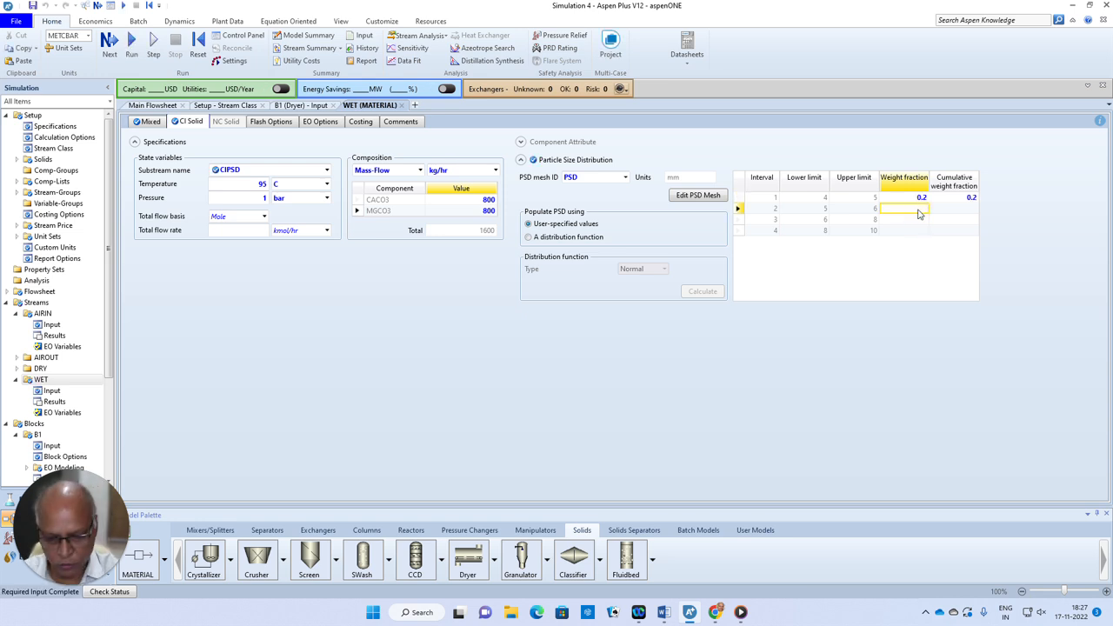
{"action": "type", "text": "0.2"}
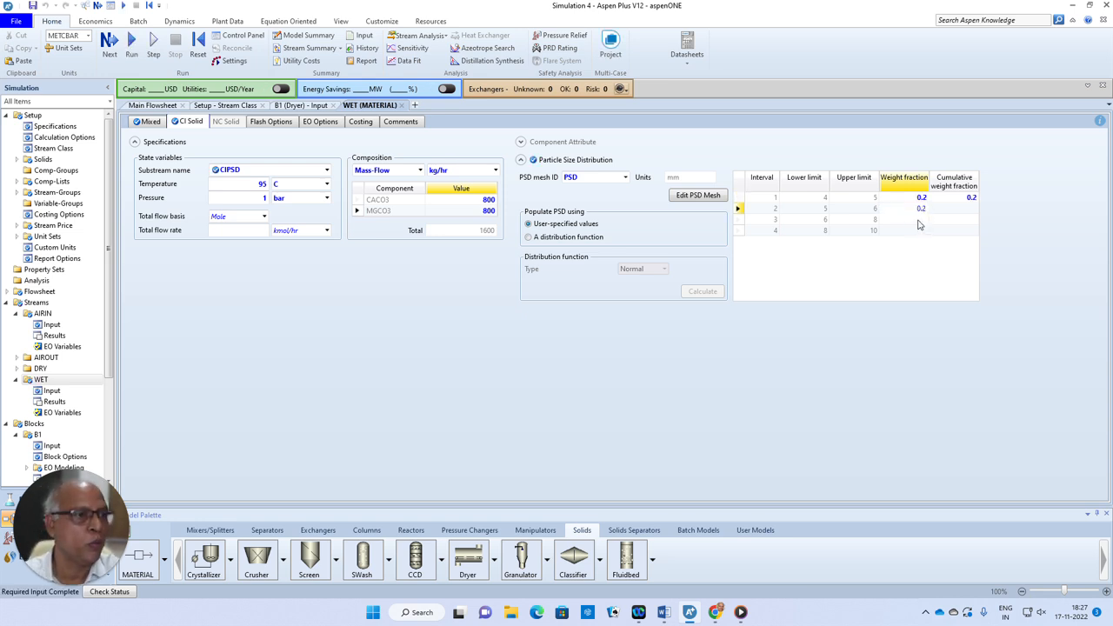
{"action": "key", "text": "Return"}
{"action": "type", "text": "0"}
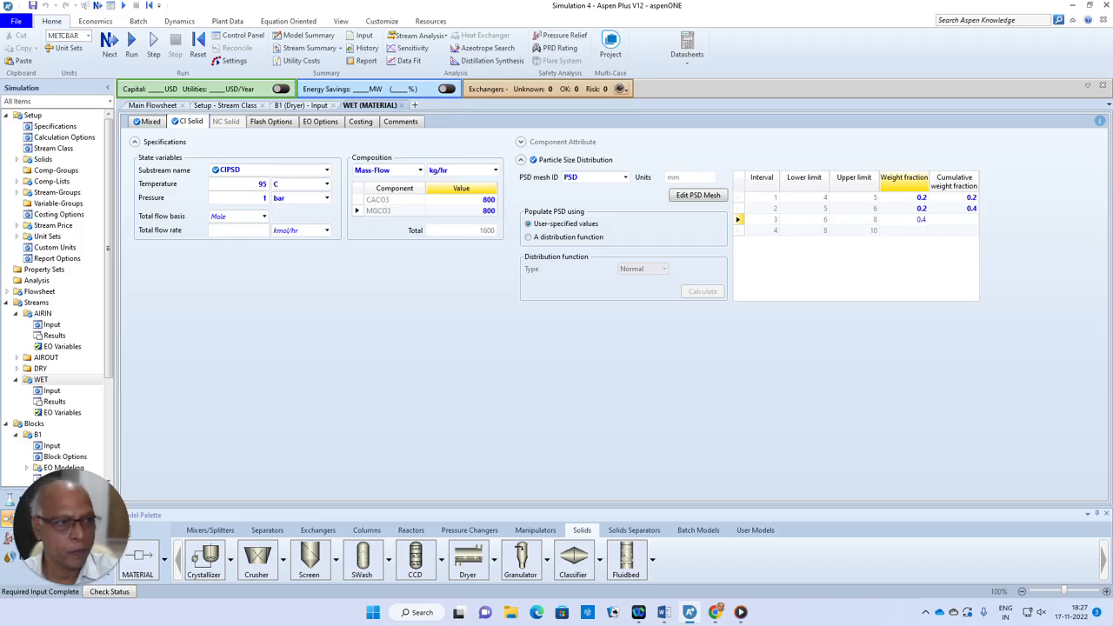
{"action": "type", "text": ".4"}
{"action": "key", "text": "Return"}
{"action": "type", "text": "0.2"}
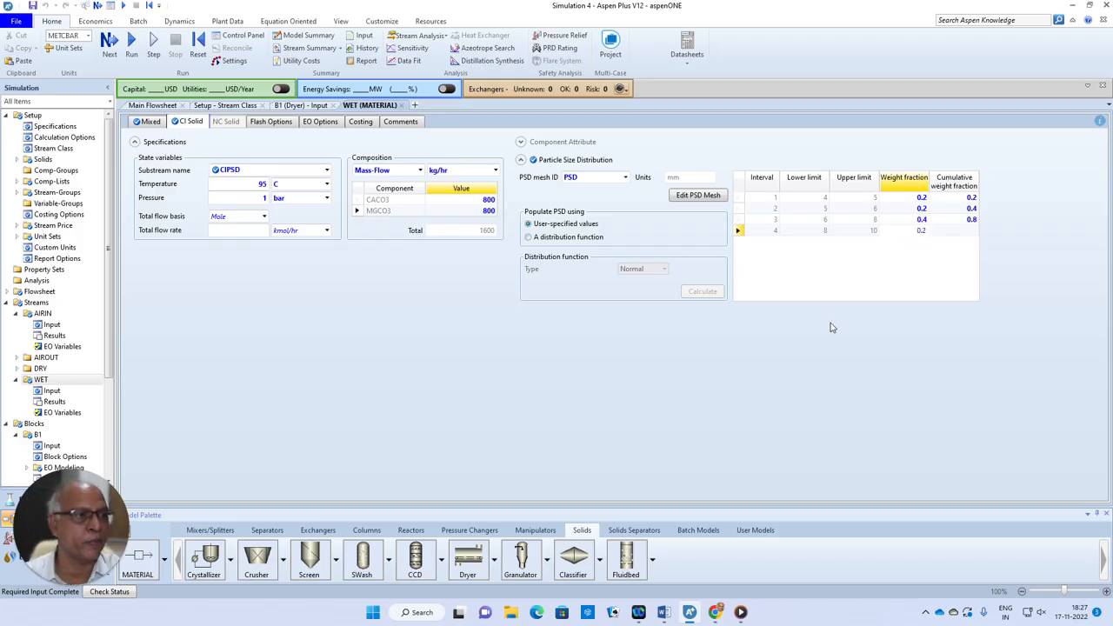
{"action": "key", "text": "Return"}
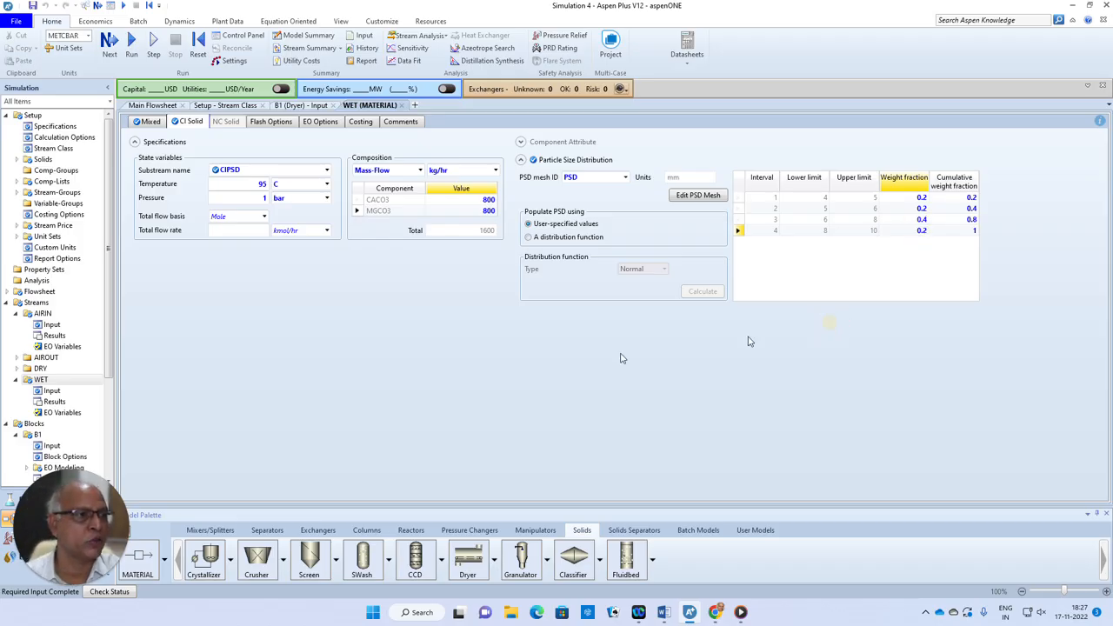
Check the weight fractions against the size table in the Word document, and run the simulation in Aspen Plus.
{"action": "left_click", "coordinate": [663, 613]}
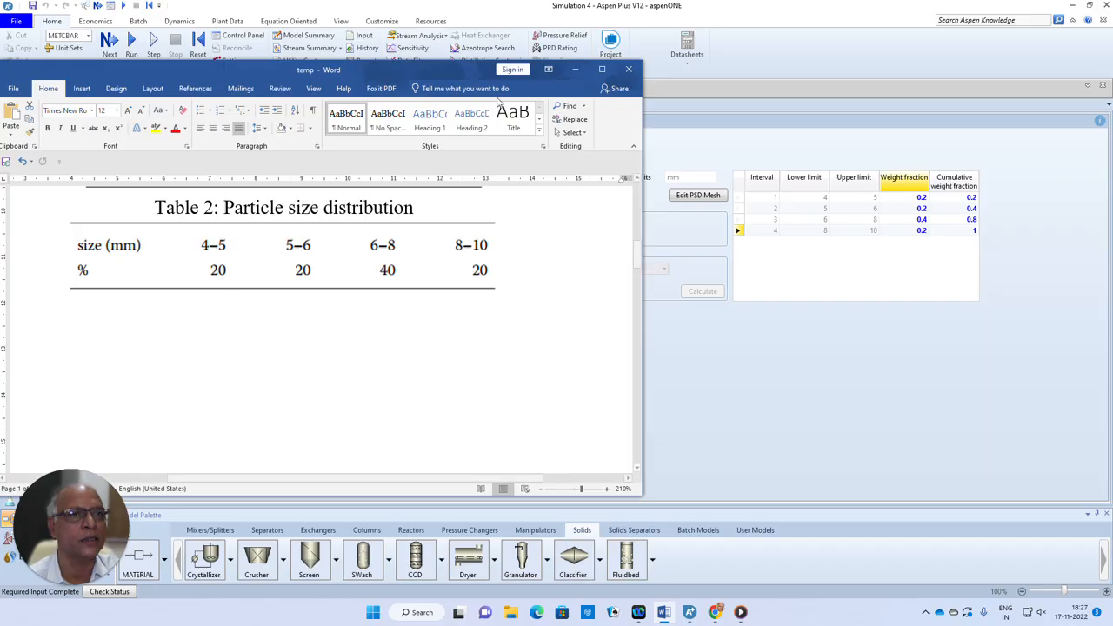
{"action": "left_click", "coordinate": [574, 68]}
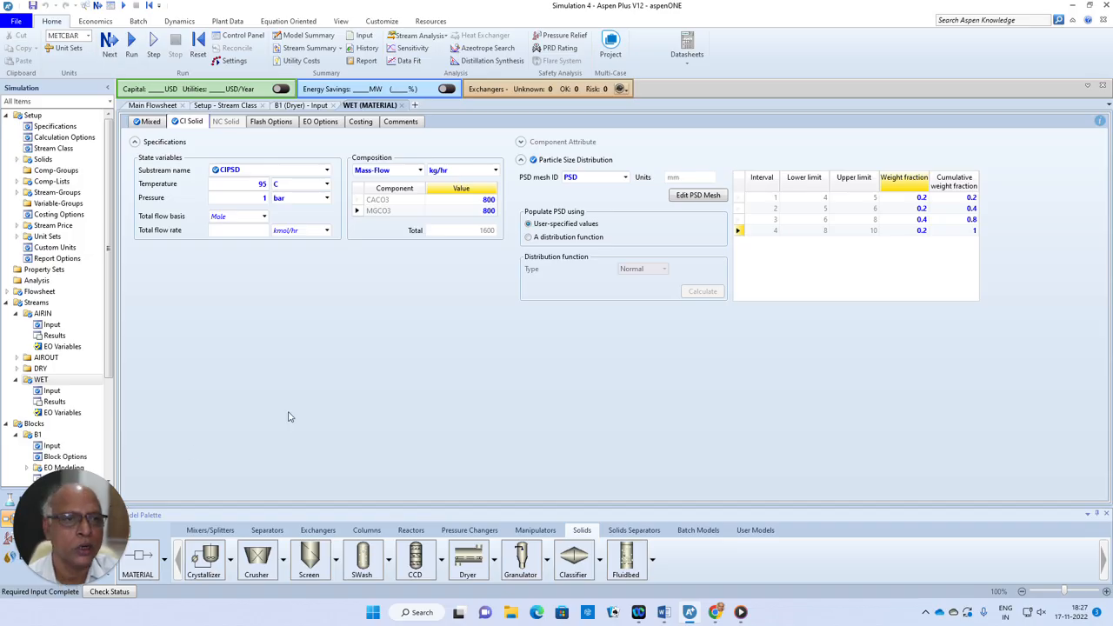
{"action": "left_click", "coordinate": [109, 40]}
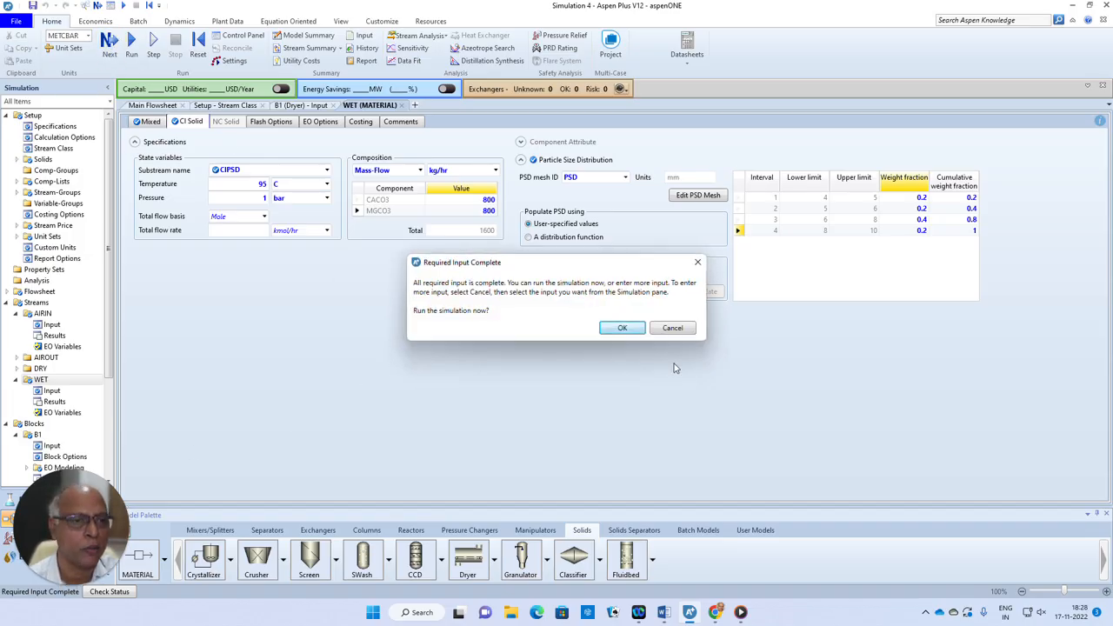
{"action": "left_click", "coordinate": [635, 328]}
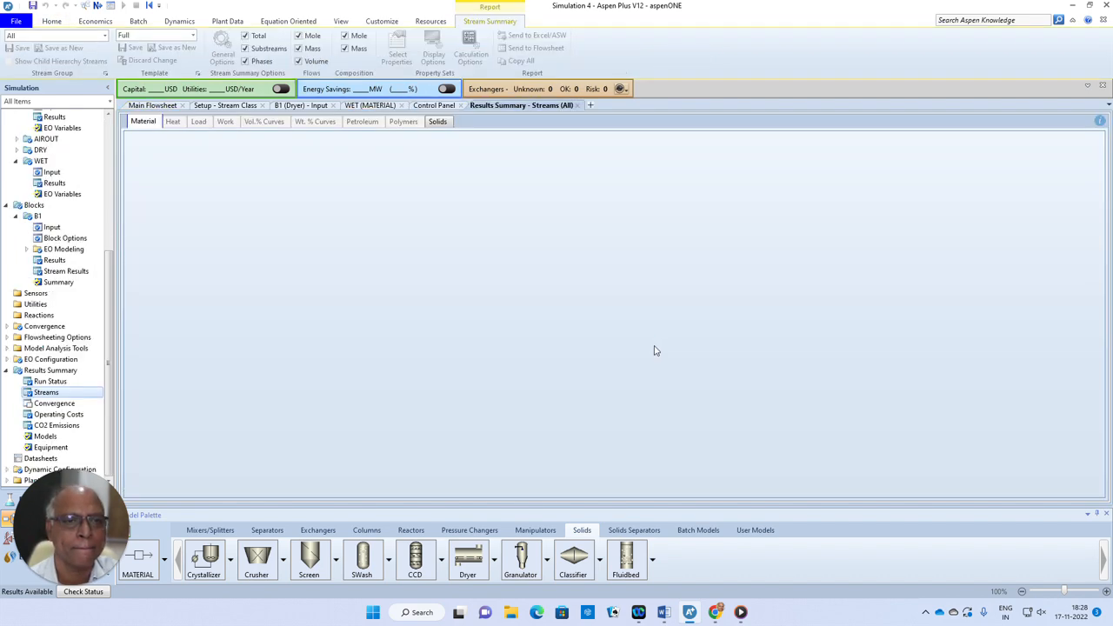
Examine the component mass flows and mass fractions of all four streams in the stream results.
{"action": "scroll", "coordinate": [452, 323], "scroll_direction": "down", "scroll_amount": 3}
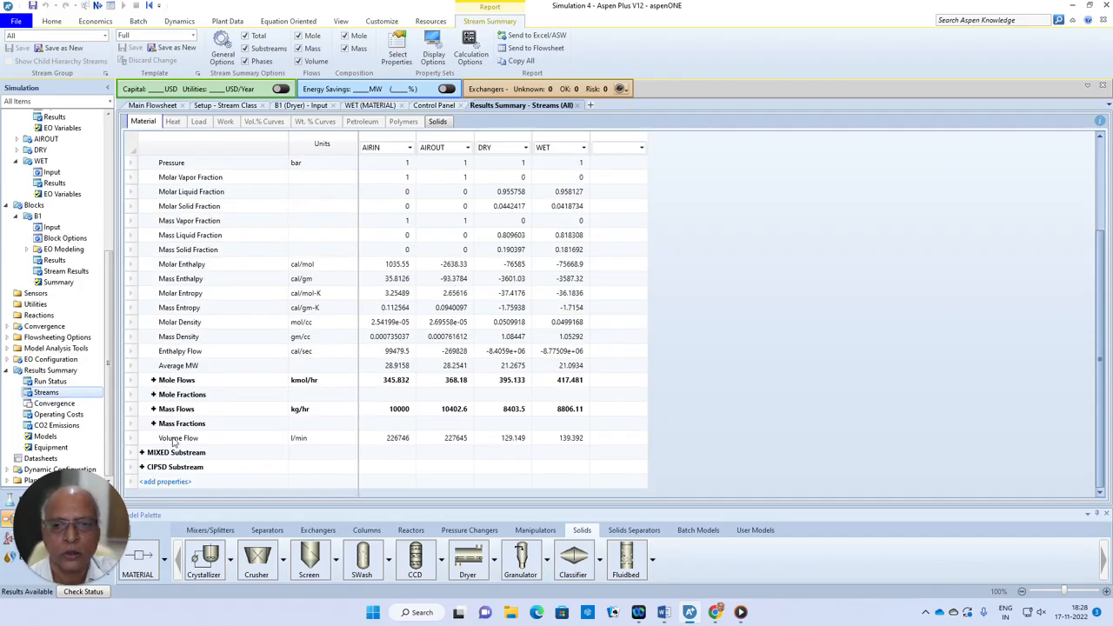
{"action": "left_click", "coordinate": [153, 408]}
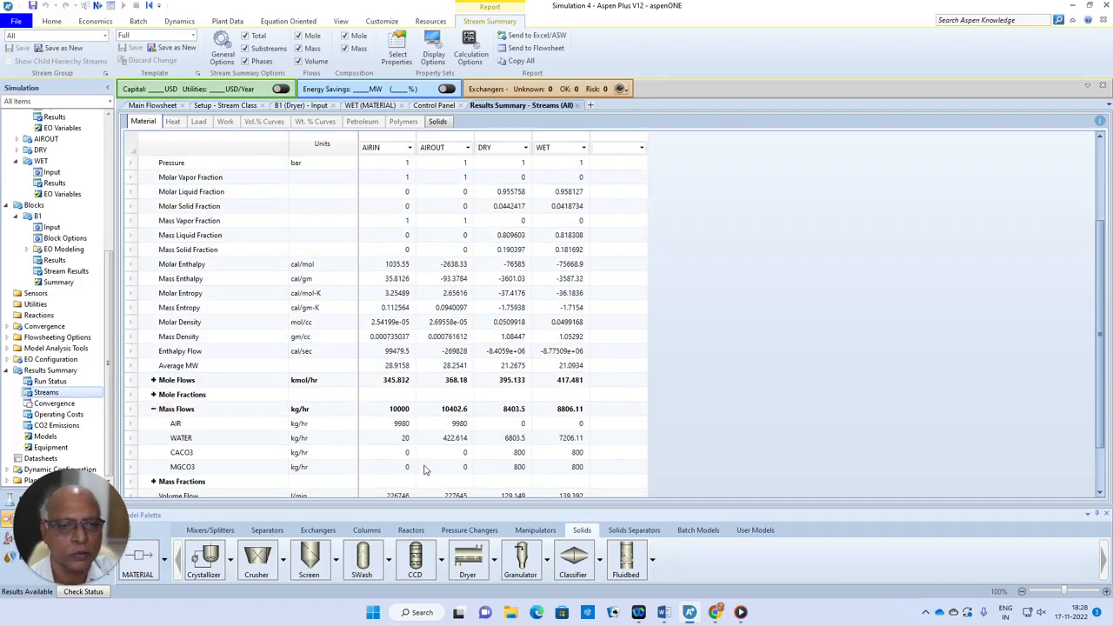
{"action": "scroll", "coordinate": [409, 437], "scroll_direction": "down", "scroll_amount": 1}
{"action": "scroll", "coordinate": [408, 437], "scroll_direction": "down", "scroll_amount": 1}
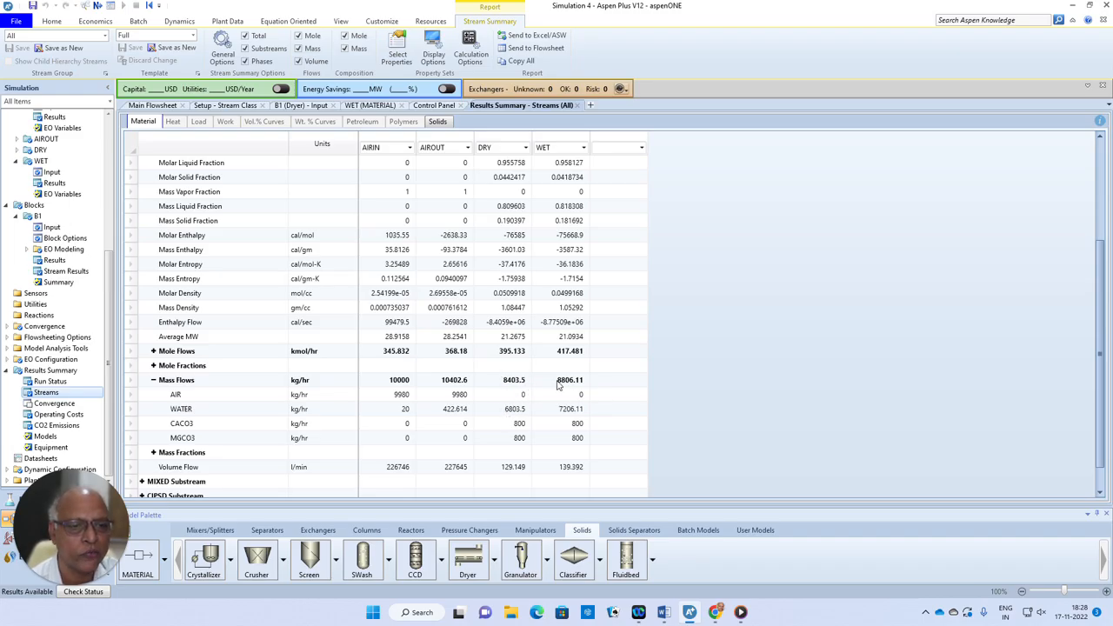
{"action": "scroll", "coordinate": [444, 439], "scroll_direction": "down", "scroll_amount": 1}
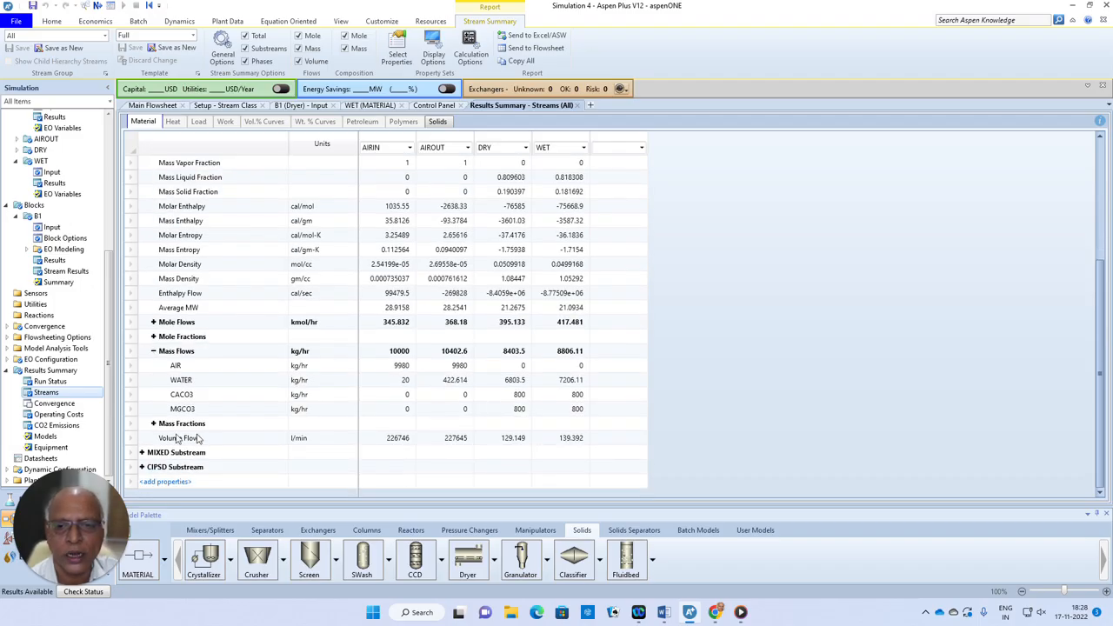
{"action": "left_click", "coordinate": [153, 423]}
{"action": "scroll", "coordinate": [525, 420], "scroll_direction": "down", "scroll_amount": 1}
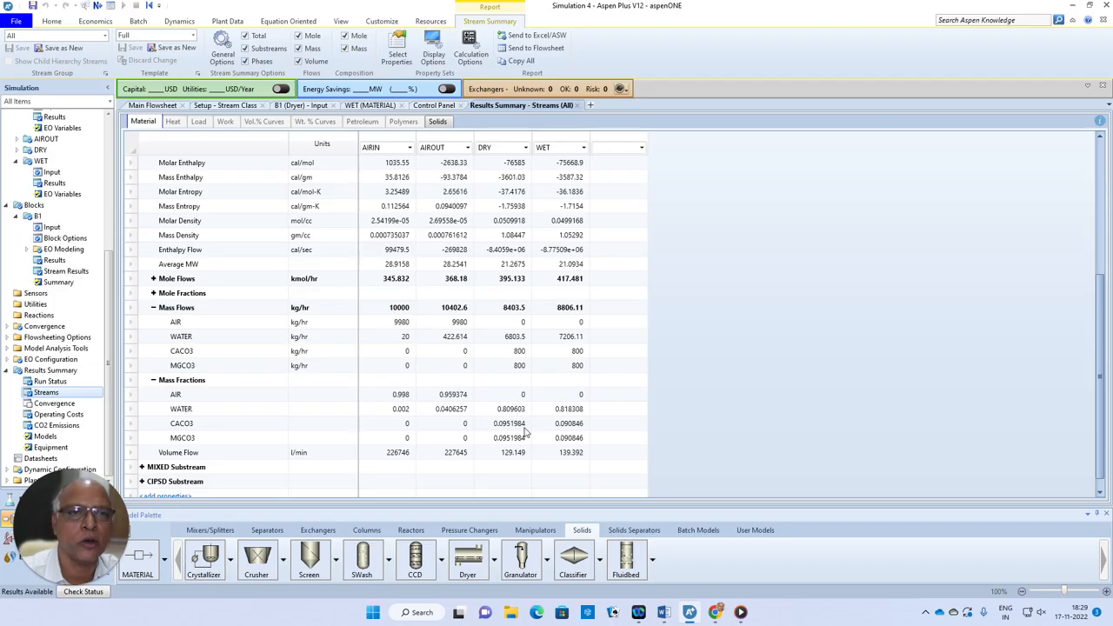
{"action": "scroll", "coordinate": [726, 384], "scroll_direction": "up", "scroll_amount": 5}
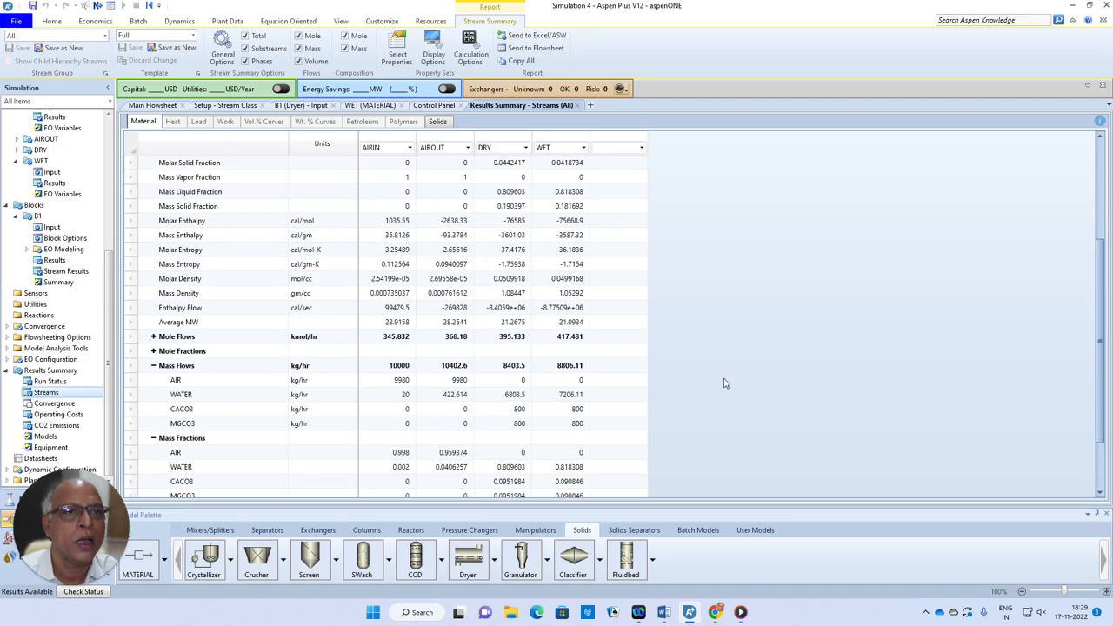
Open the results of dryer B1 from the main flowsheet and review the drying summary.
{"action": "left_click", "coordinate": [165, 106]}
{"action": "left_click", "coordinate": [497, 260]}
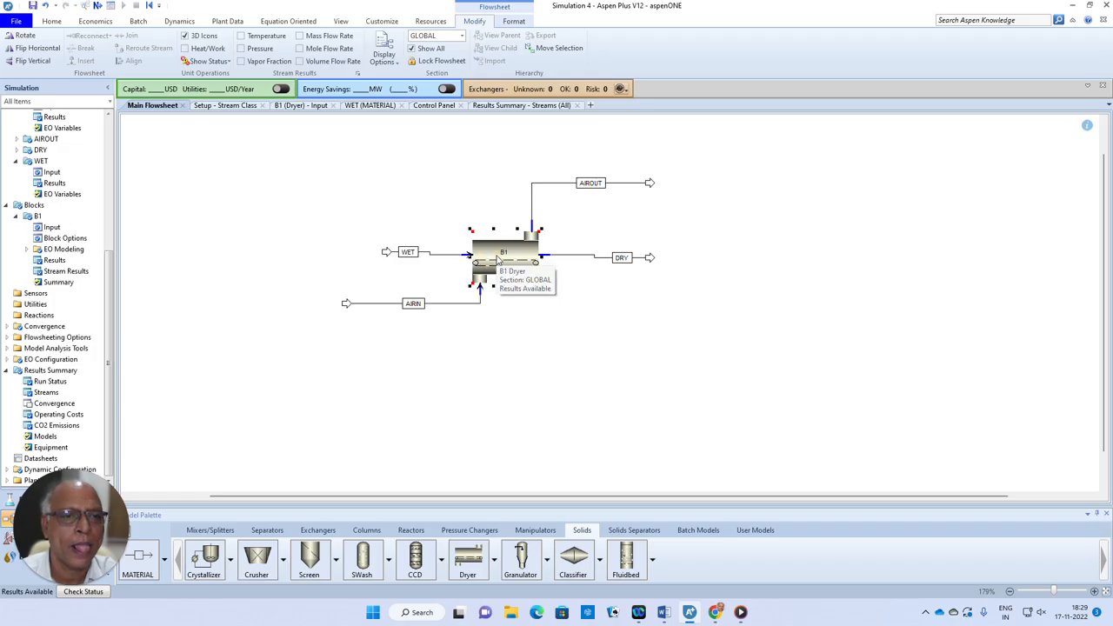
{"action": "right_click", "coordinate": [497, 259]}
{"action": "left_click", "coordinate": [525, 278]}
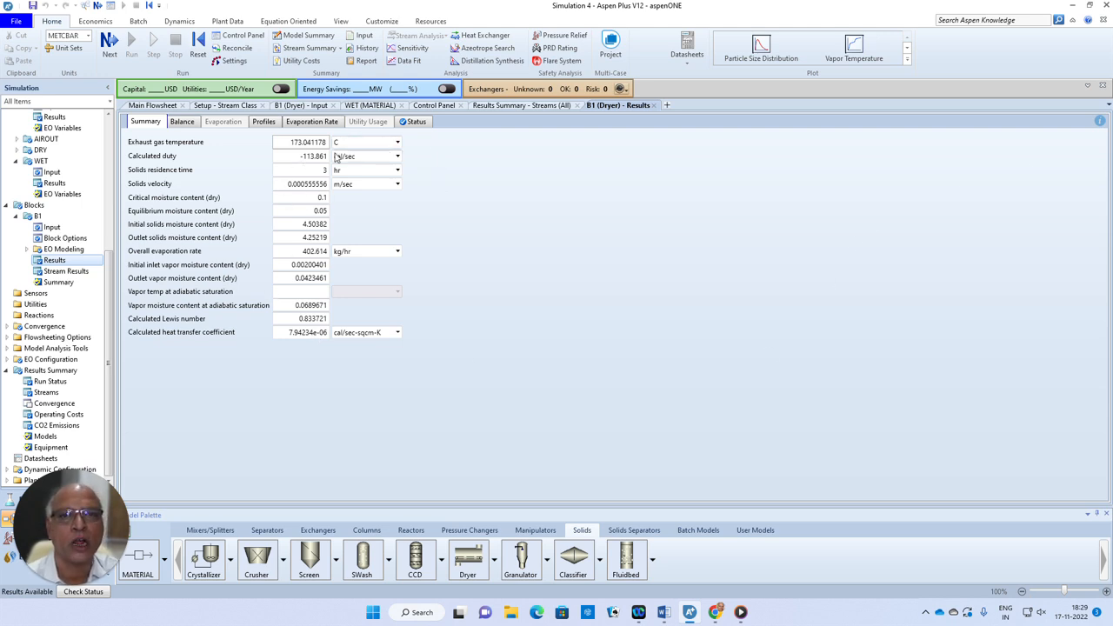
Plot the dryer's solid temperature and vapor temperature along its length, closing each plot after viewing.
{"action": "left_click", "coordinate": [907, 48]}
{"action": "left_click", "coordinate": [765, 51]}
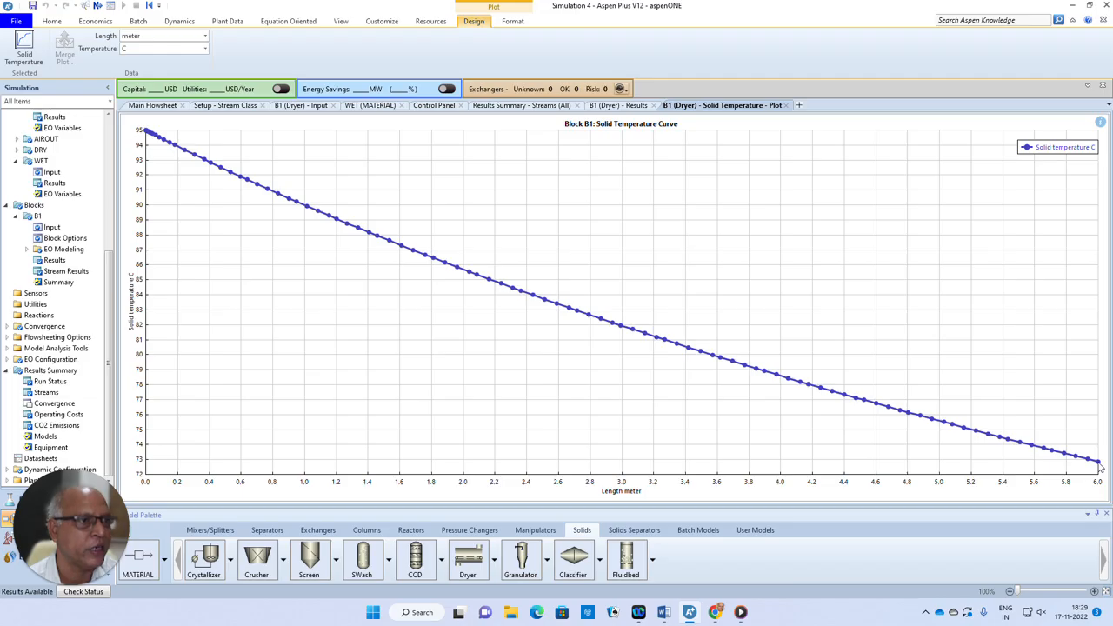
{"action": "left_click", "coordinate": [786, 105]}
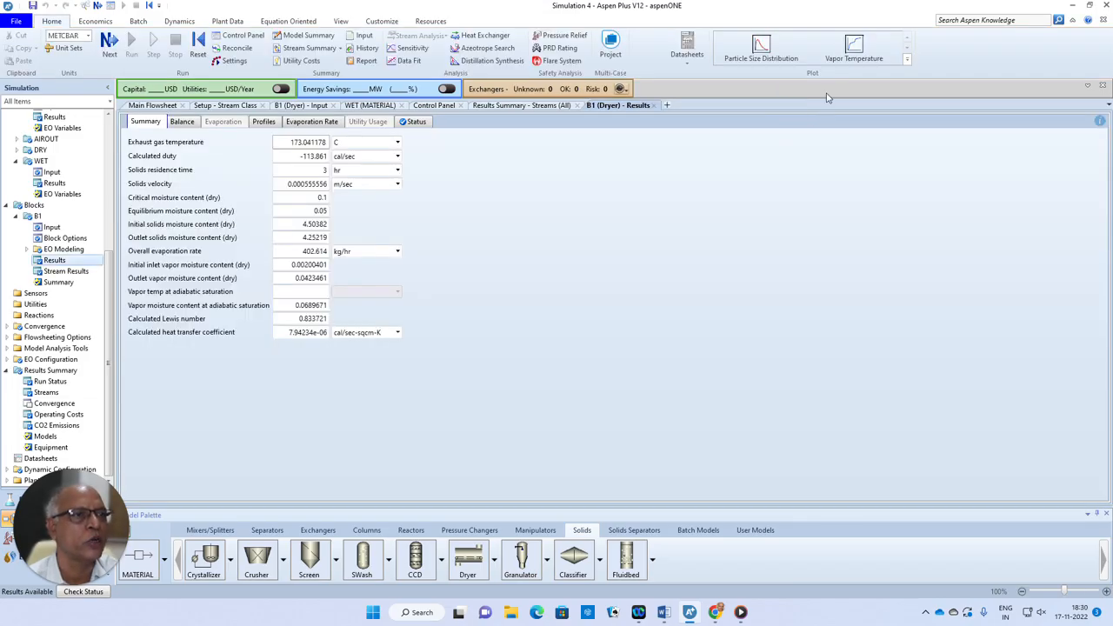
{"action": "left_click", "coordinate": [854, 48]}
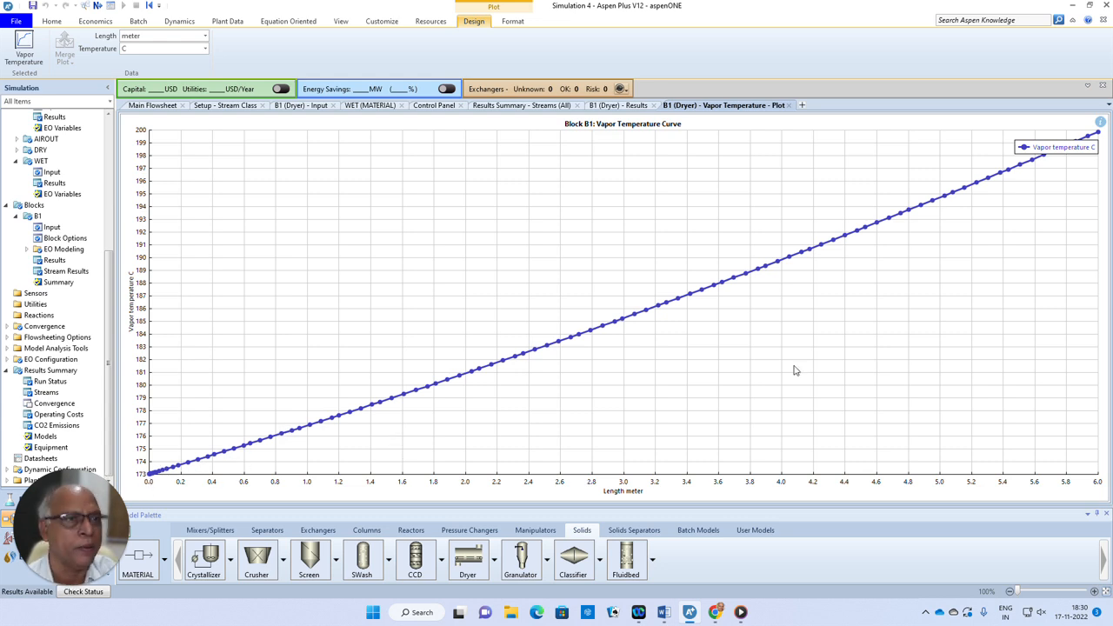
{"action": "left_click", "coordinate": [788, 106]}
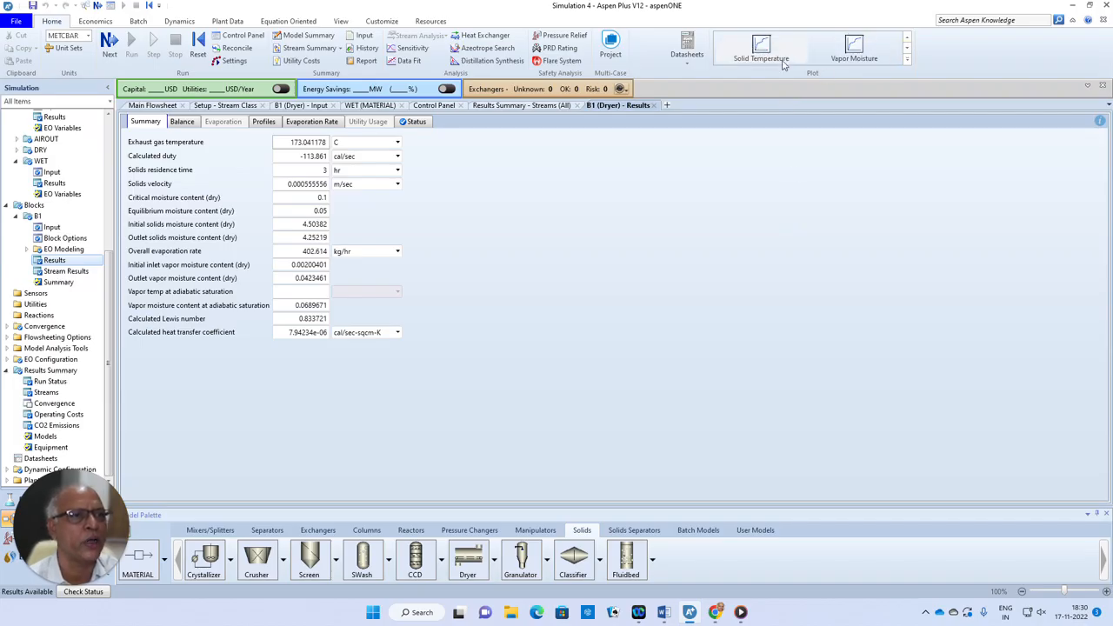
Plot the dryer's vapor moisture and solid moisture content along its length, and return to the main flowsheet.
{"action": "left_click", "coordinate": [854, 46]}
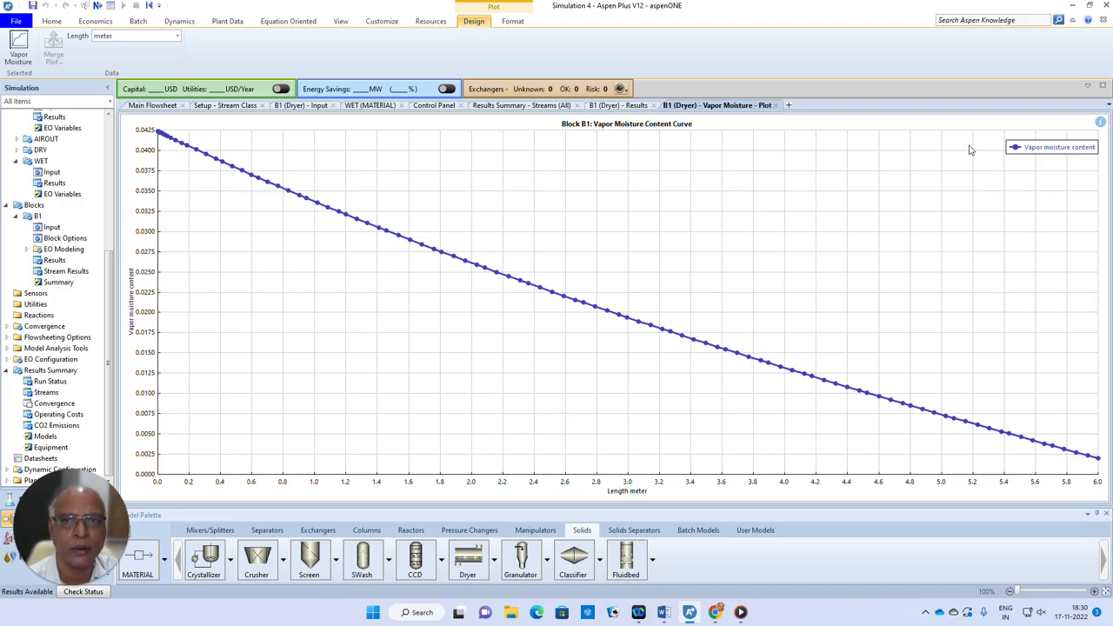
{"action": "left_click", "coordinate": [774, 105]}
{"action": "left_click", "coordinate": [907, 48]}
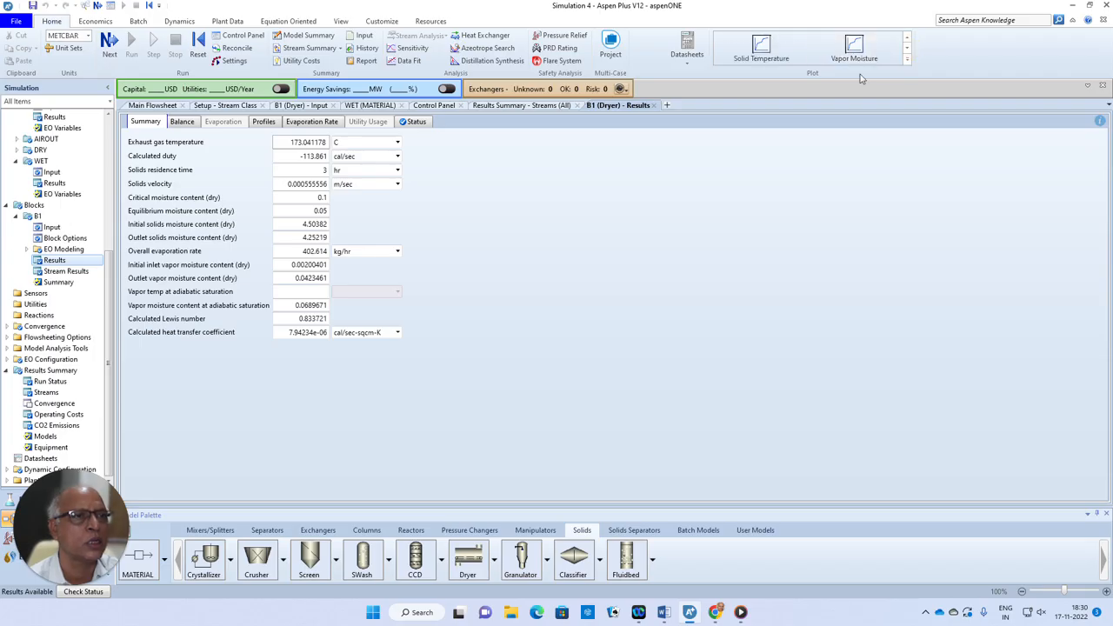
{"action": "left_click", "coordinate": [907, 48]}
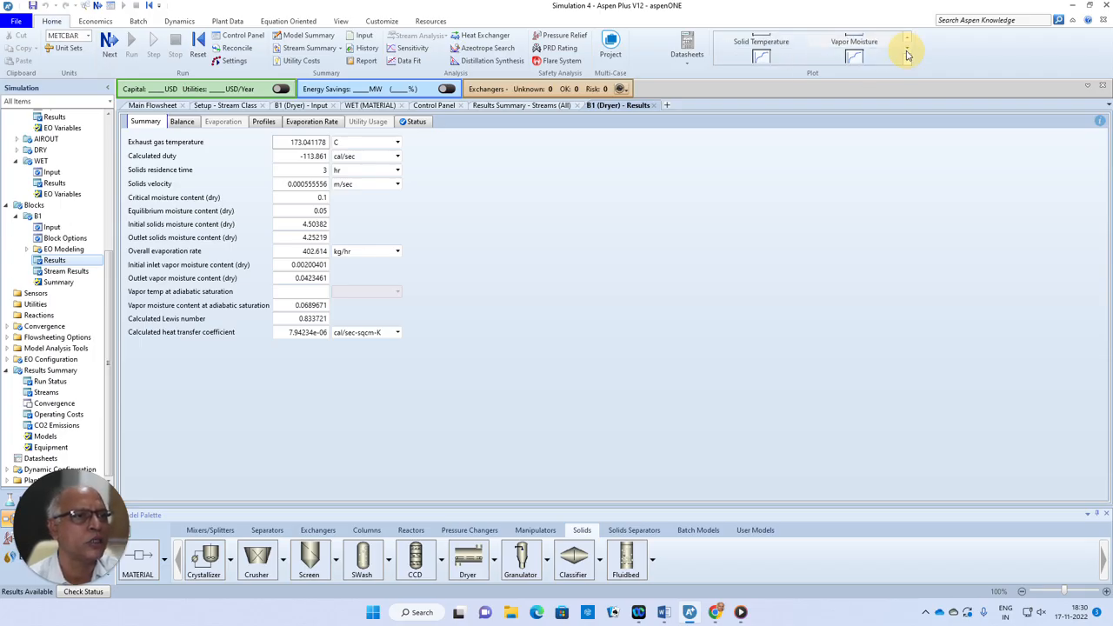
{"action": "left_click", "coordinate": [762, 49]}
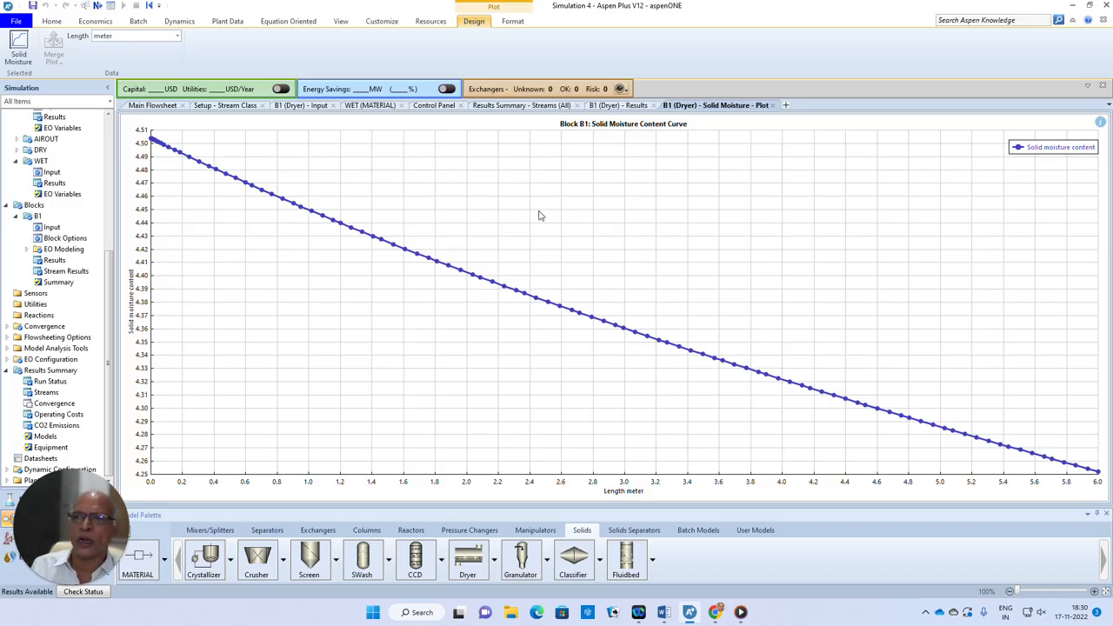
{"action": "left_click", "coordinate": [150, 92]}
{"action": "left_click", "coordinate": [152, 105]}
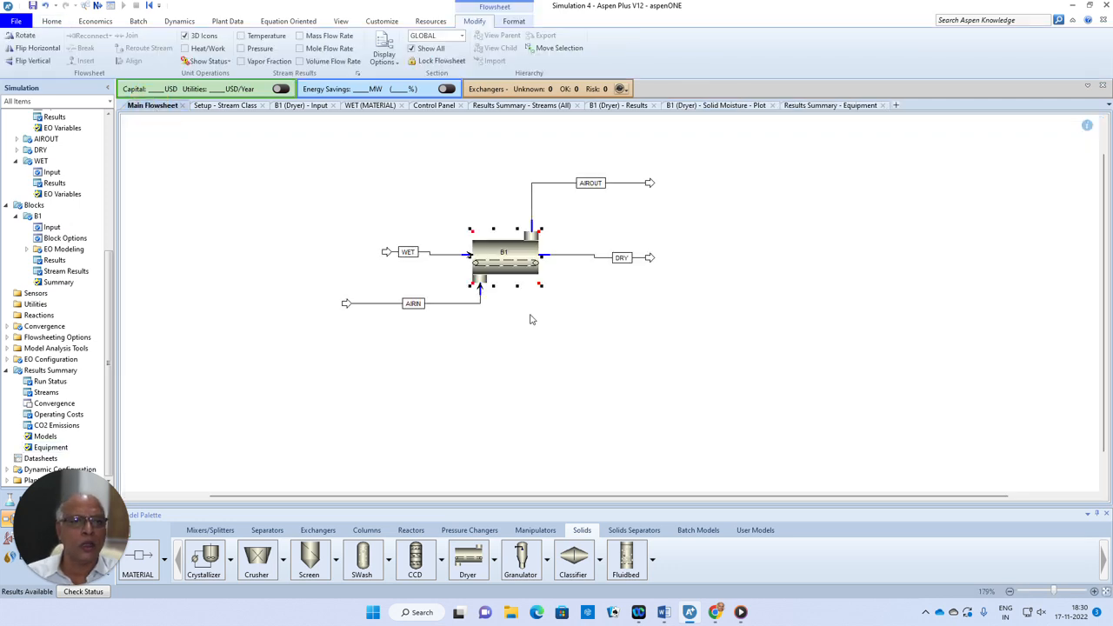